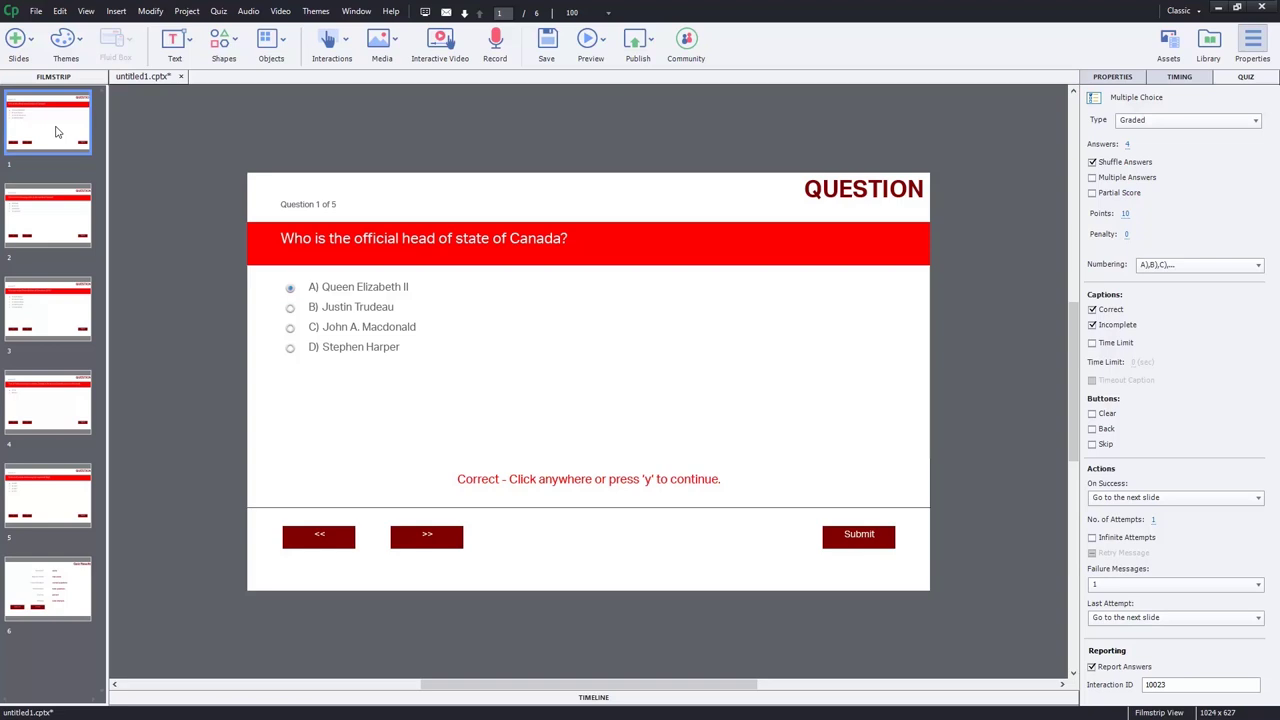
# Step: Add slides 3 and 5 to the selection and give them a 10-second time limit with a timeout caption
pyautogui.keyDown('ctrl'); pyautogui.click(57, 310); pyautogui.keyUp('ctrl')
pyautogui.keyDown('ctrl'); pyautogui.click(47, 482); pyautogui.keyUp('ctrl')
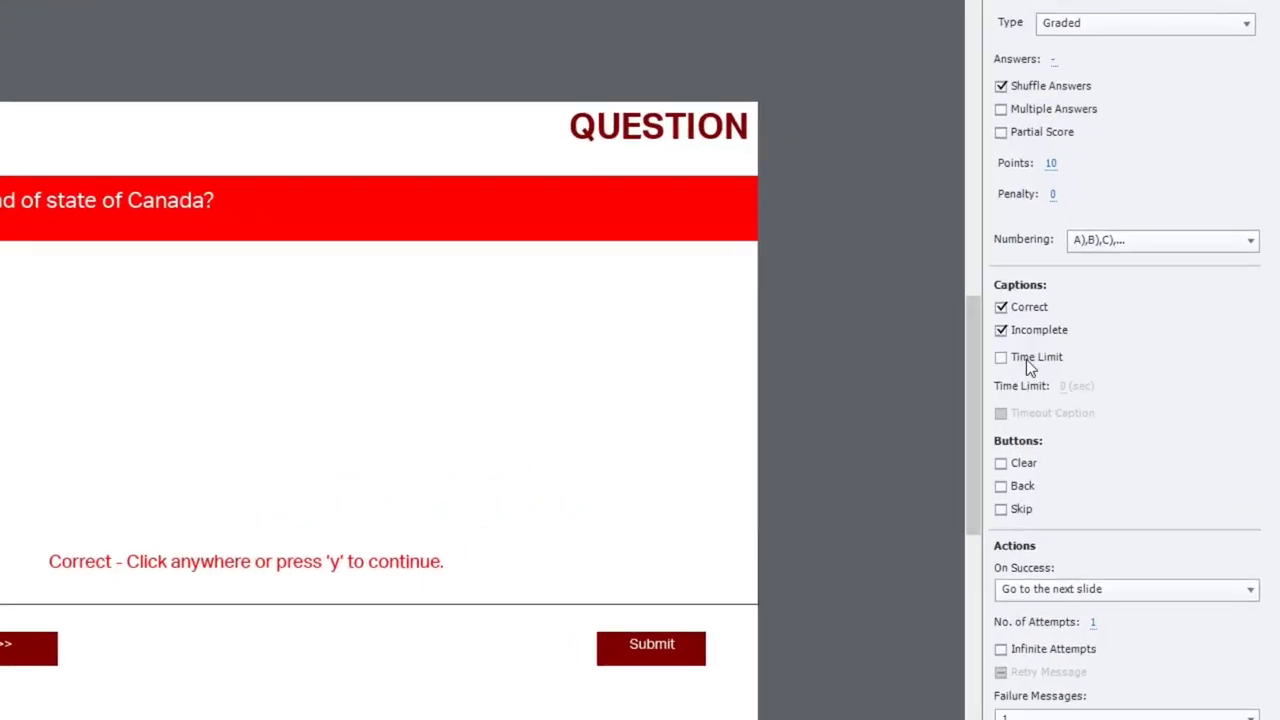
pyautogui.click(1026, 361)
pyautogui.click(1063, 386)
pyautogui.click(1001, 414)
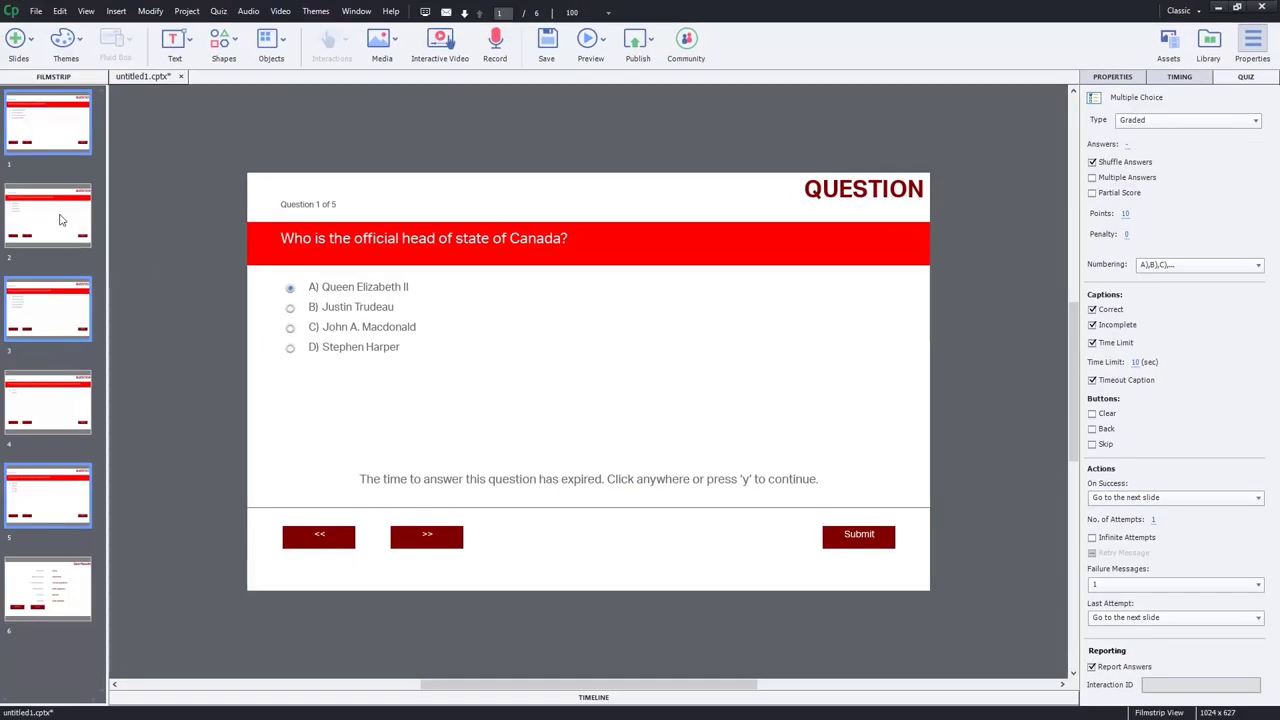
pyautogui.click(59, 219)
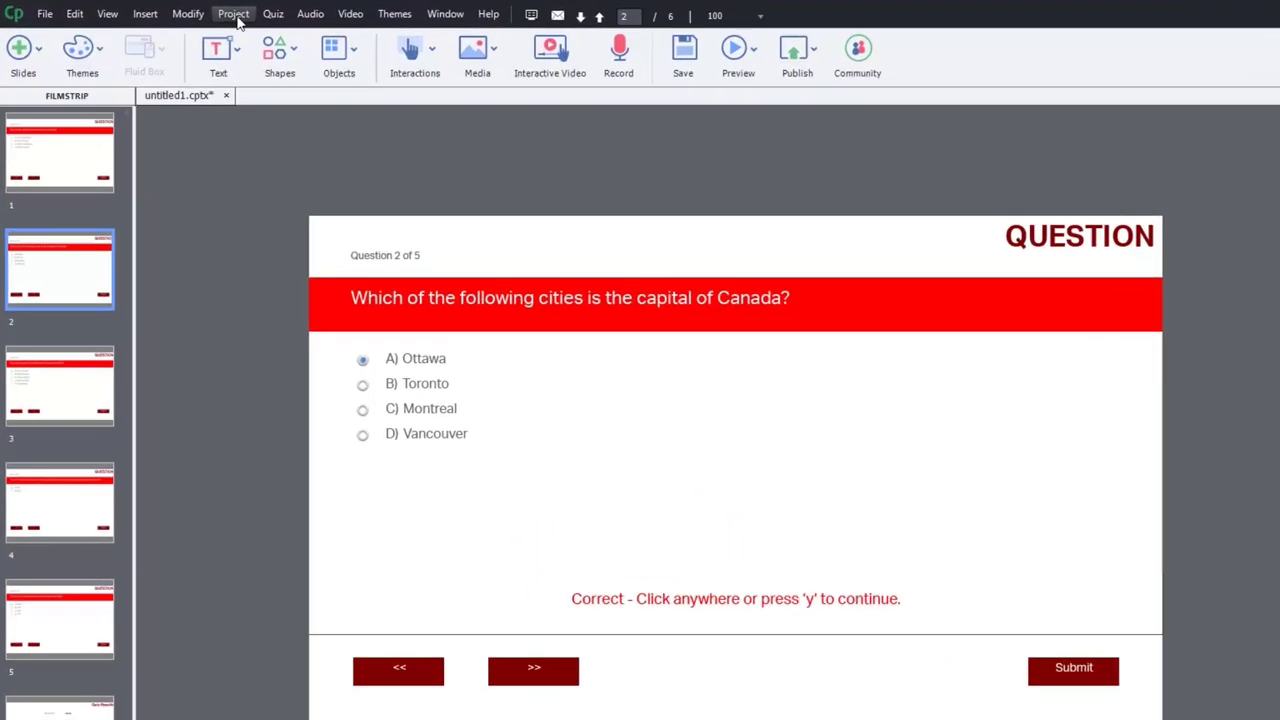
# Step: Create a user variable named CountDownTimer from Project > Variables
pyautogui.click(188, 12)
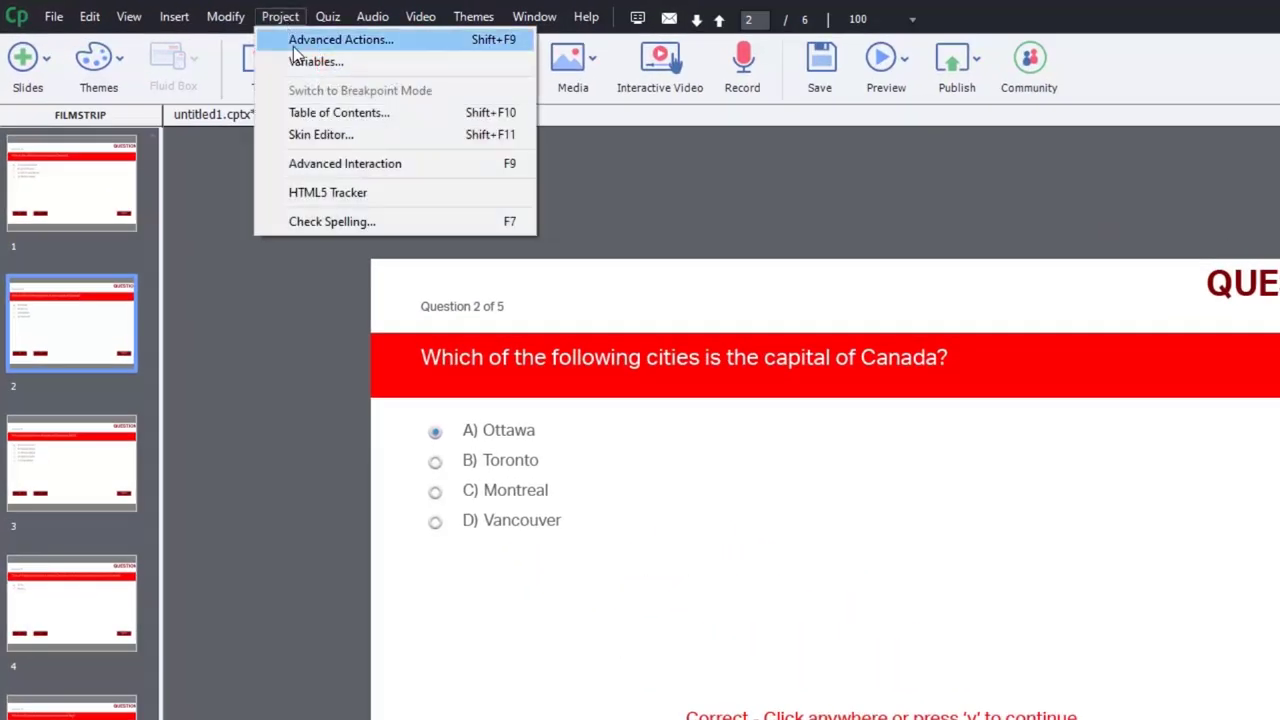
pyautogui.click(296, 60)
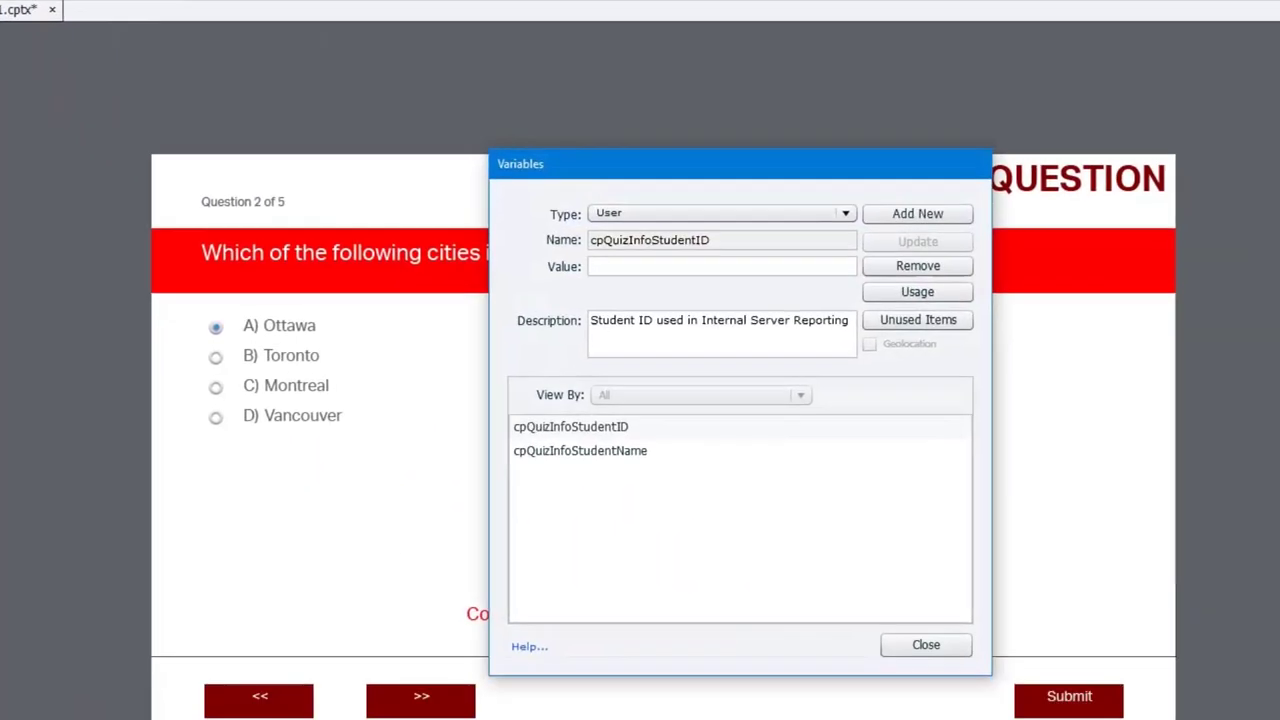
pyautogui.click(925, 215)
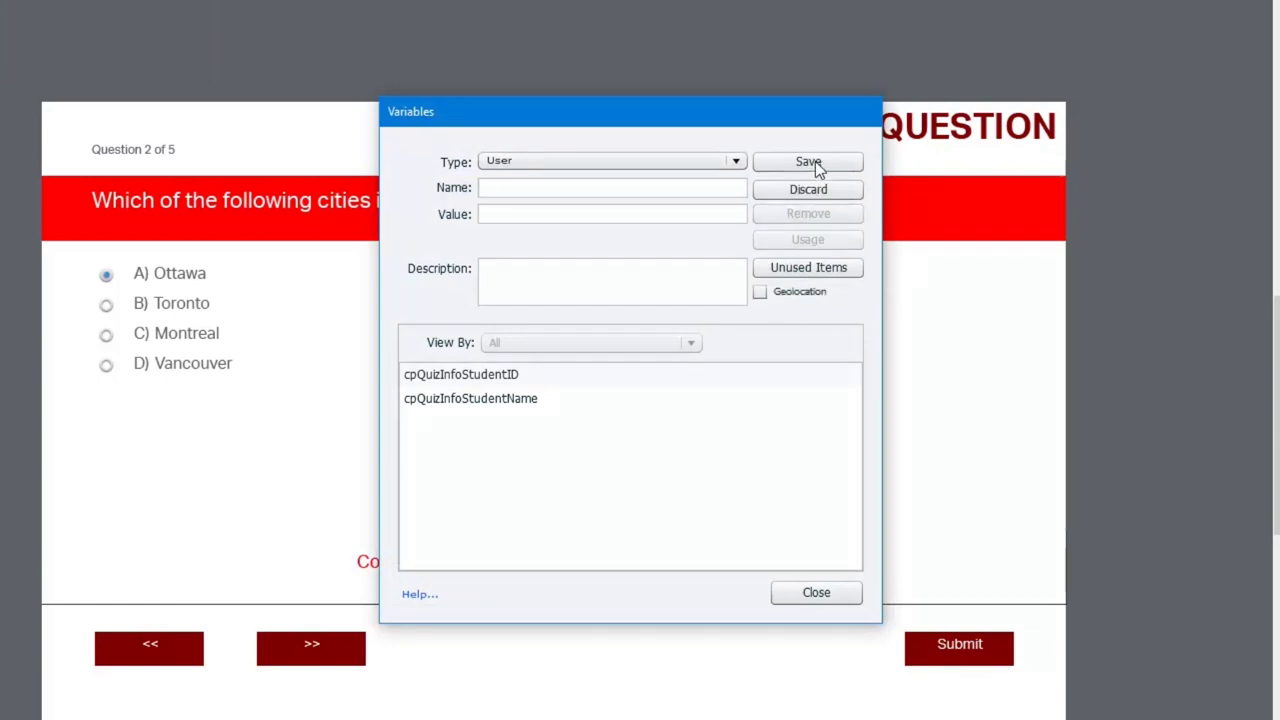
pyautogui.click(505, 183)
pyautogui.write('CountDownTimer')
pyautogui.click(810, 163)
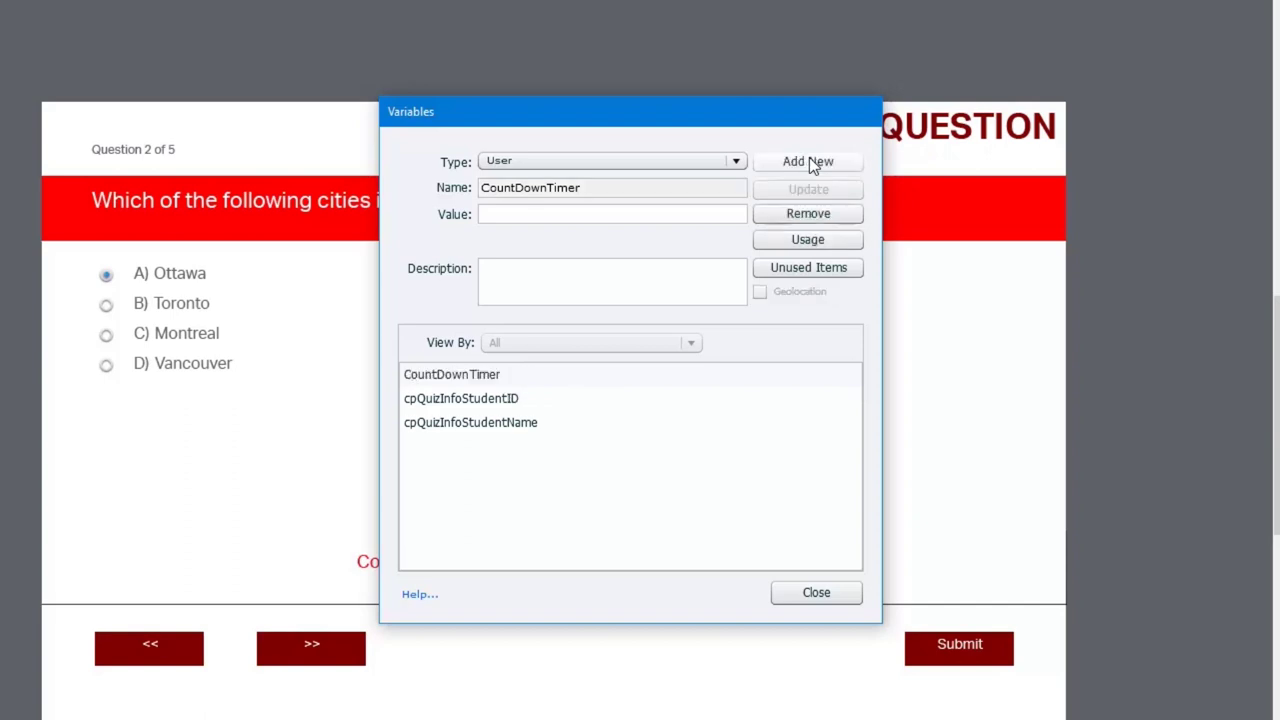
# Step: Add a second user variable named NullVariable and close the variable list
pyautogui.click(810, 162)
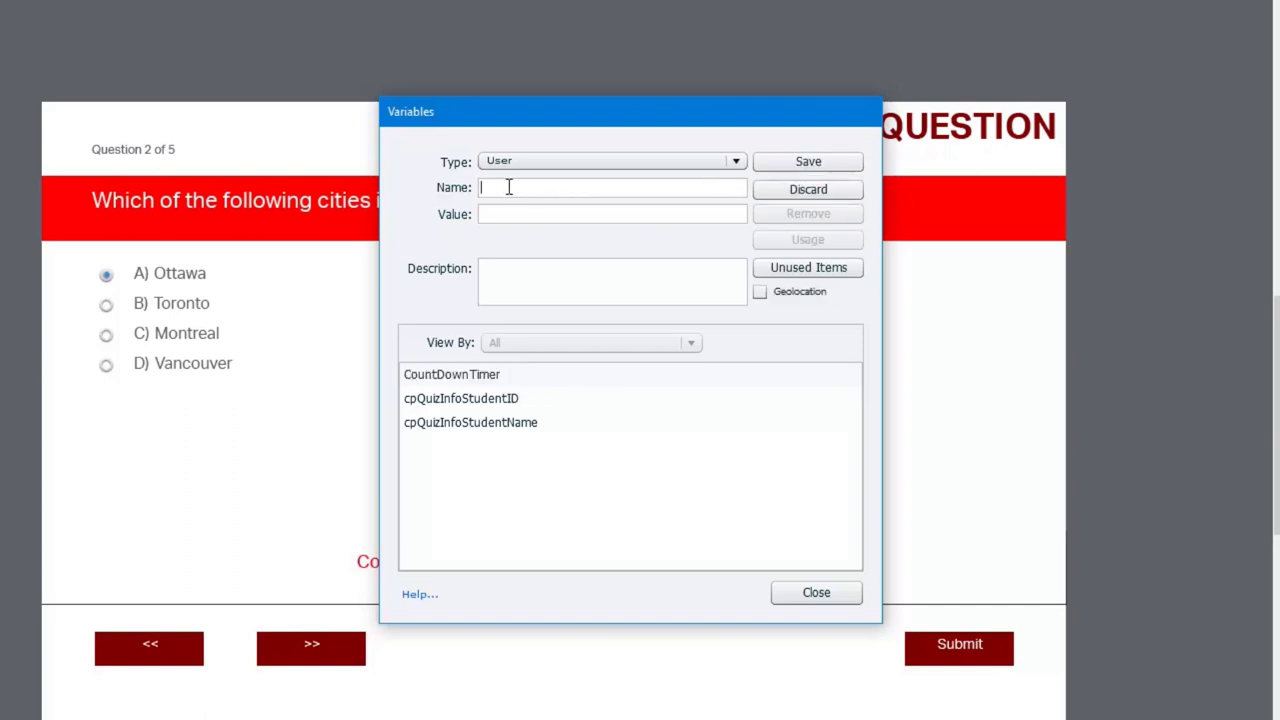
pyautogui.write('NullVariable')
pyautogui.click(815, 163)
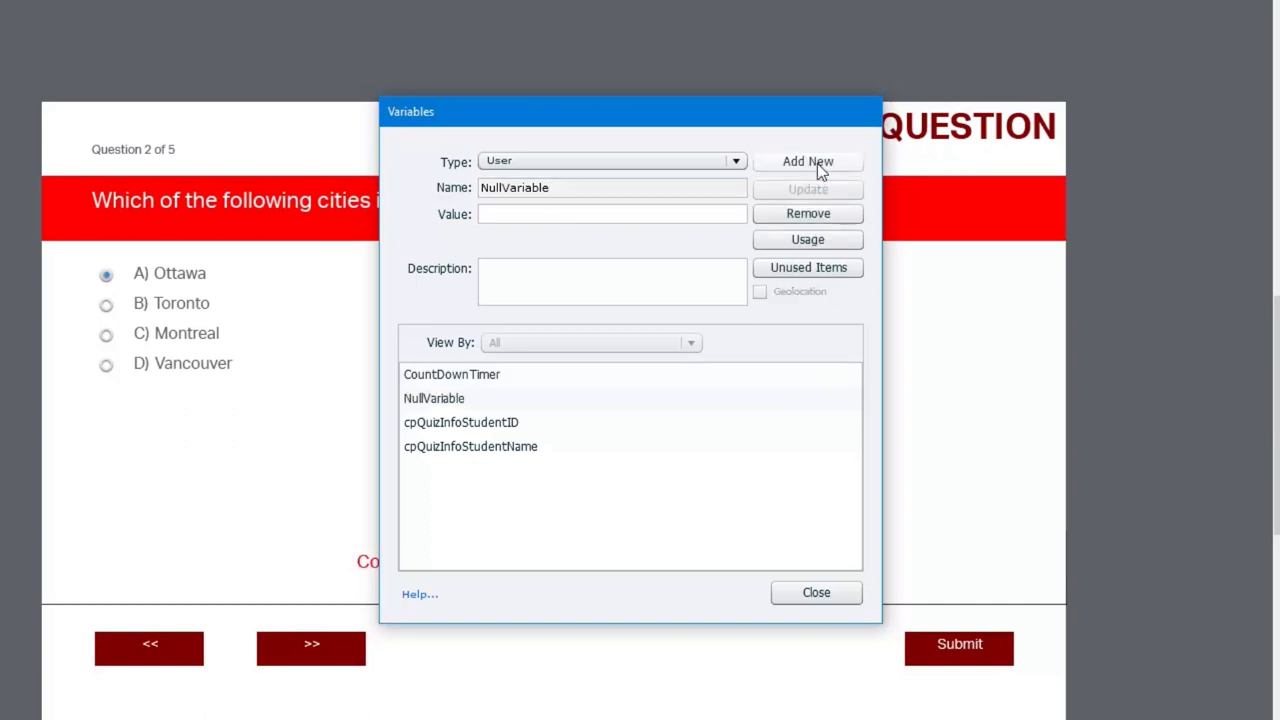
pyautogui.click(818, 594)
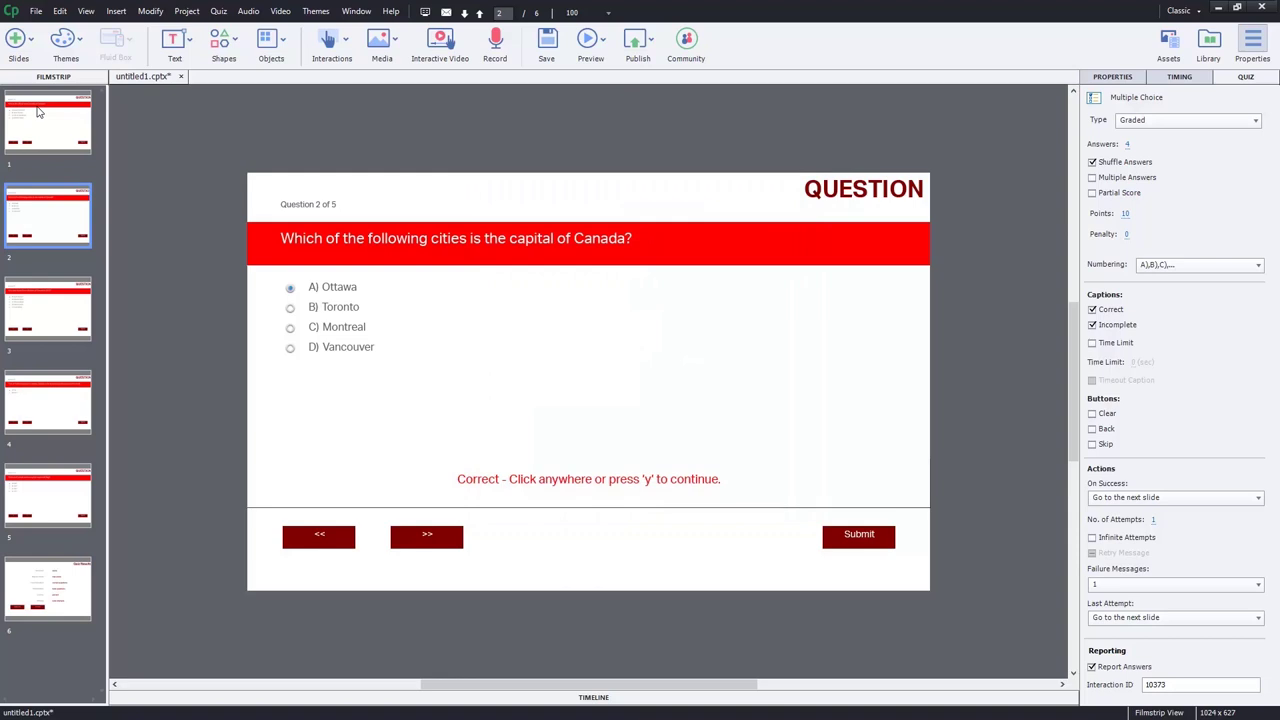
# Step: Insert a text caption on slide 1 and widen it between the bottom navigation and Submit buttons
pyautogui.click(38, 112)
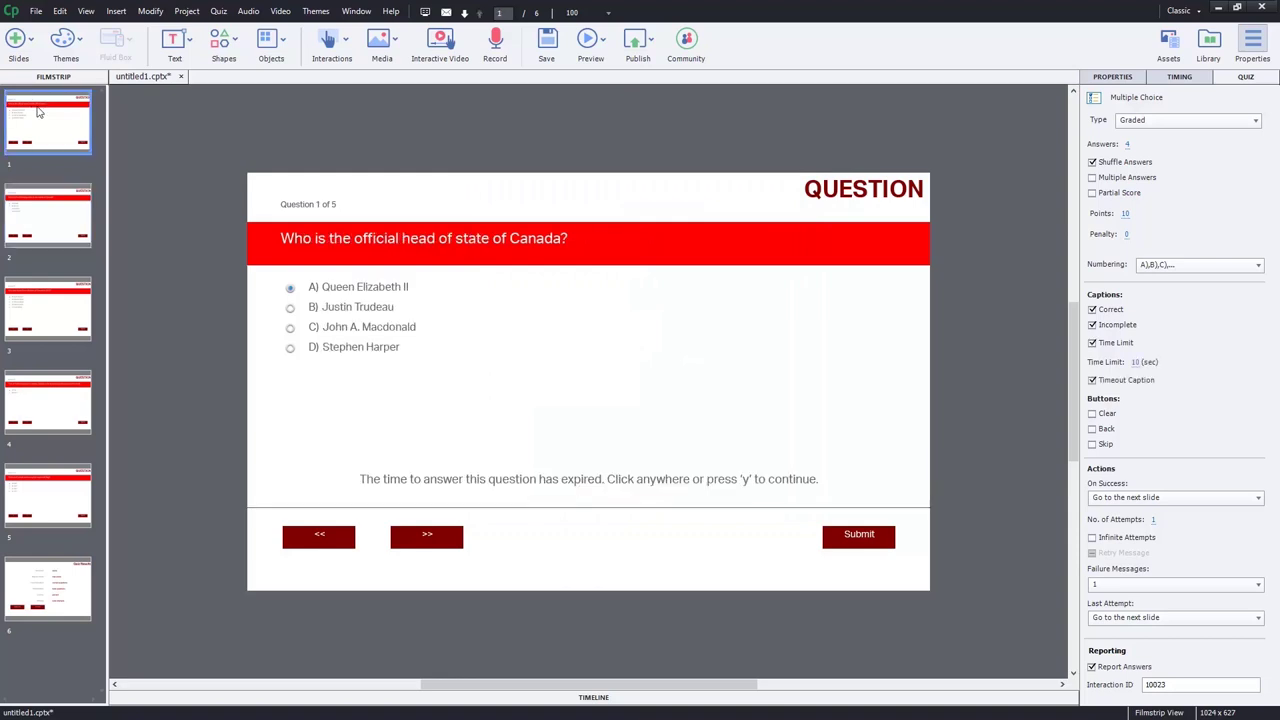
pyautogui.click(189, 37)
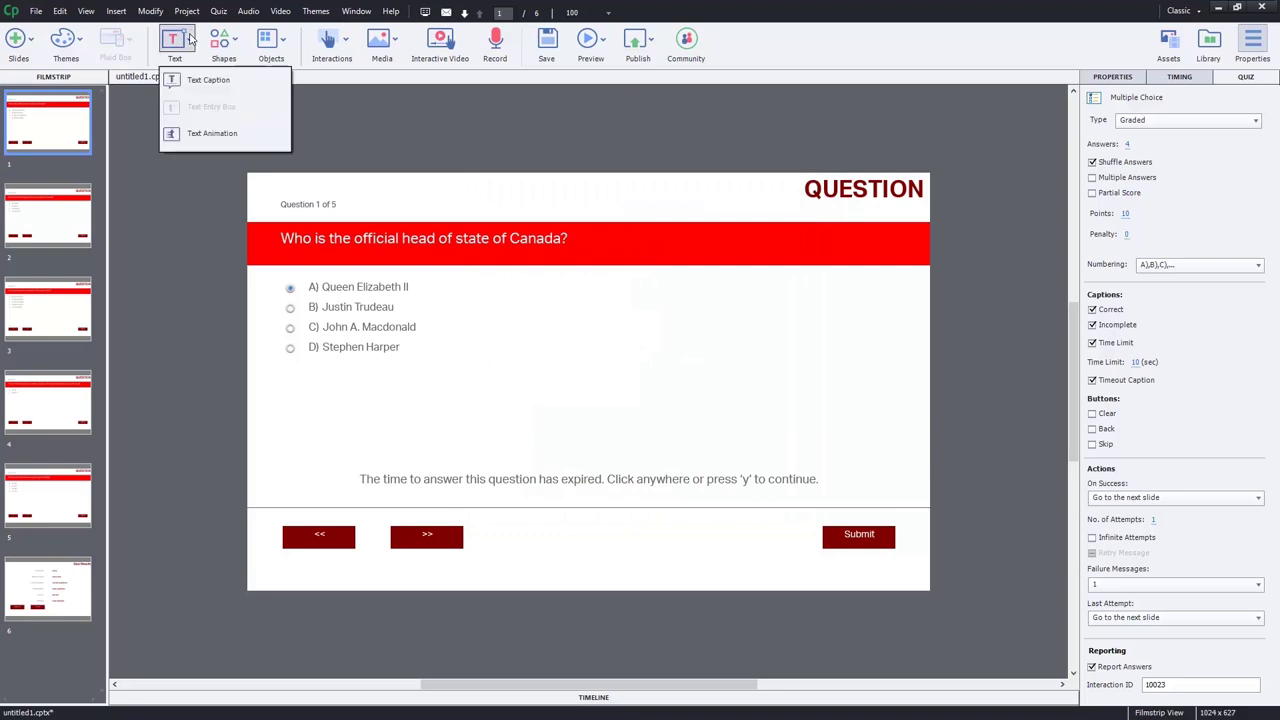
pyautogui.click(189, 37)
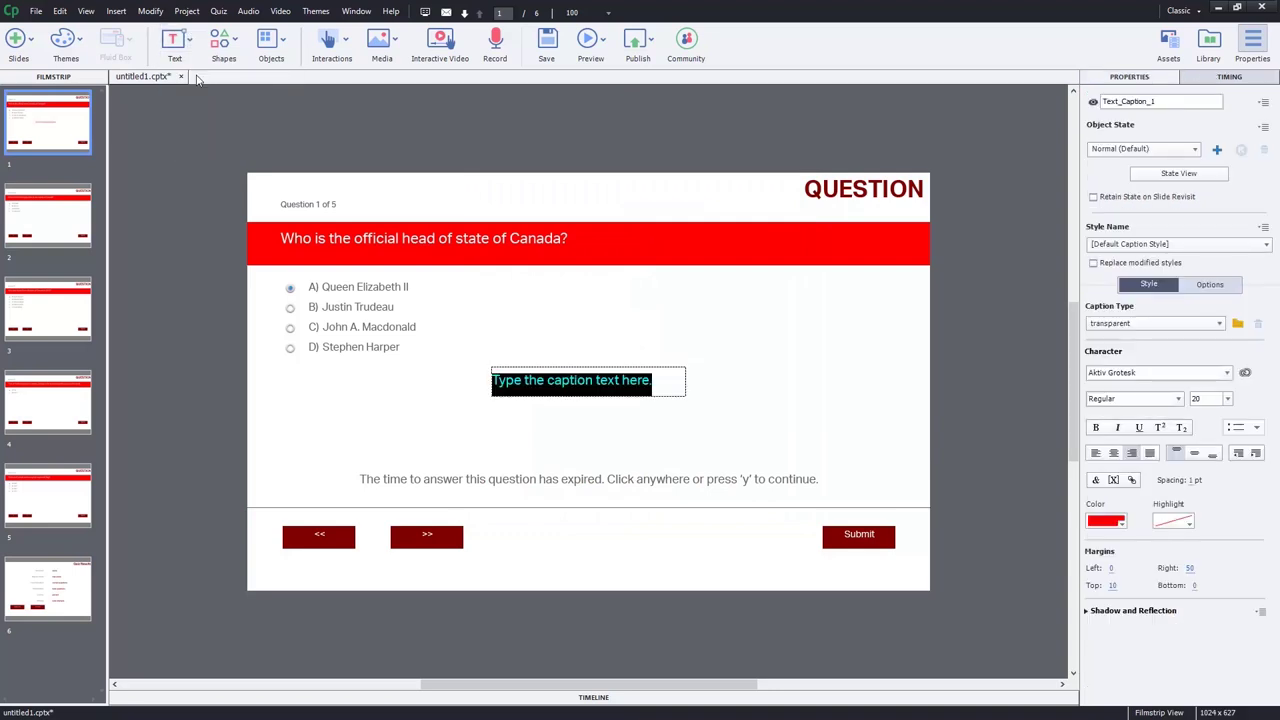
pyautogui.click(970, 355)
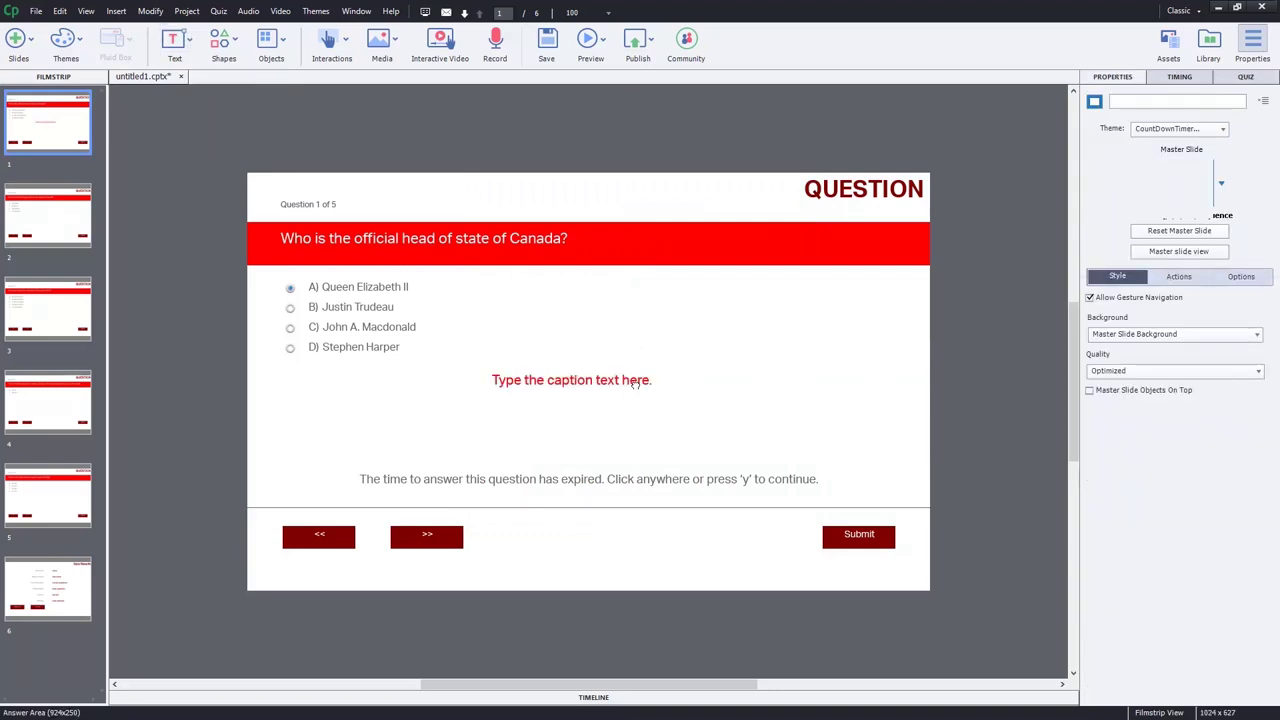
pyautogui.moveTo(588, 389); pyautogui.dragTo(579, 538)
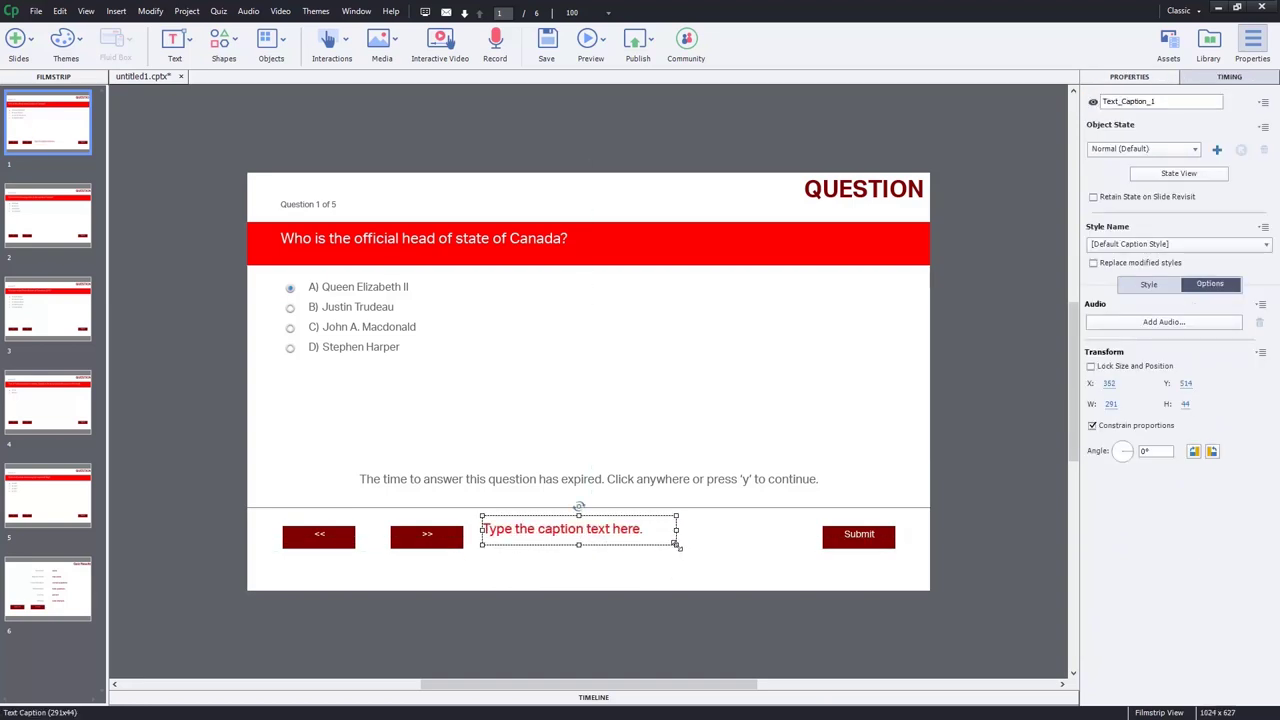
pyautogui.moveTo(677, 545); pyautogui.dragTo(792, 576)
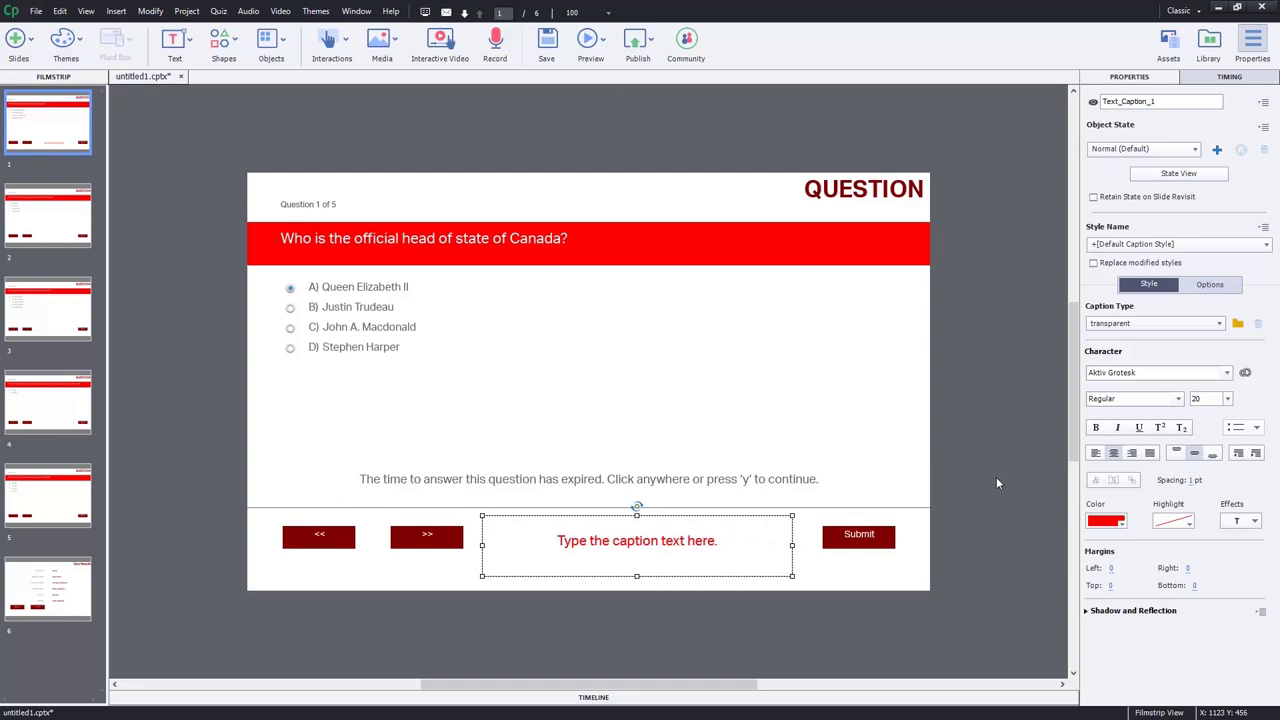
# Step: Make the caption read 'Time Left: $$CountDownTimer$$ Seconds.' using the inserted CountDownTimer variable
pyautogui.press('F2')
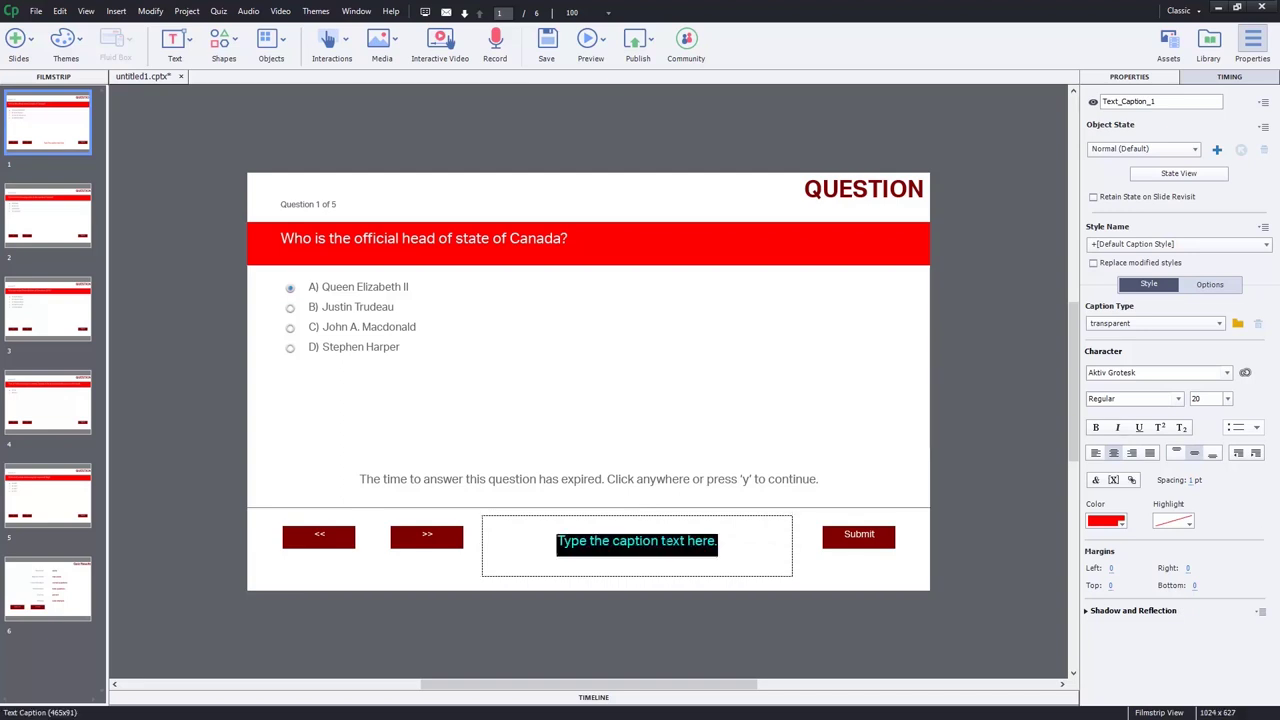
pyautogui.write('Time Left')
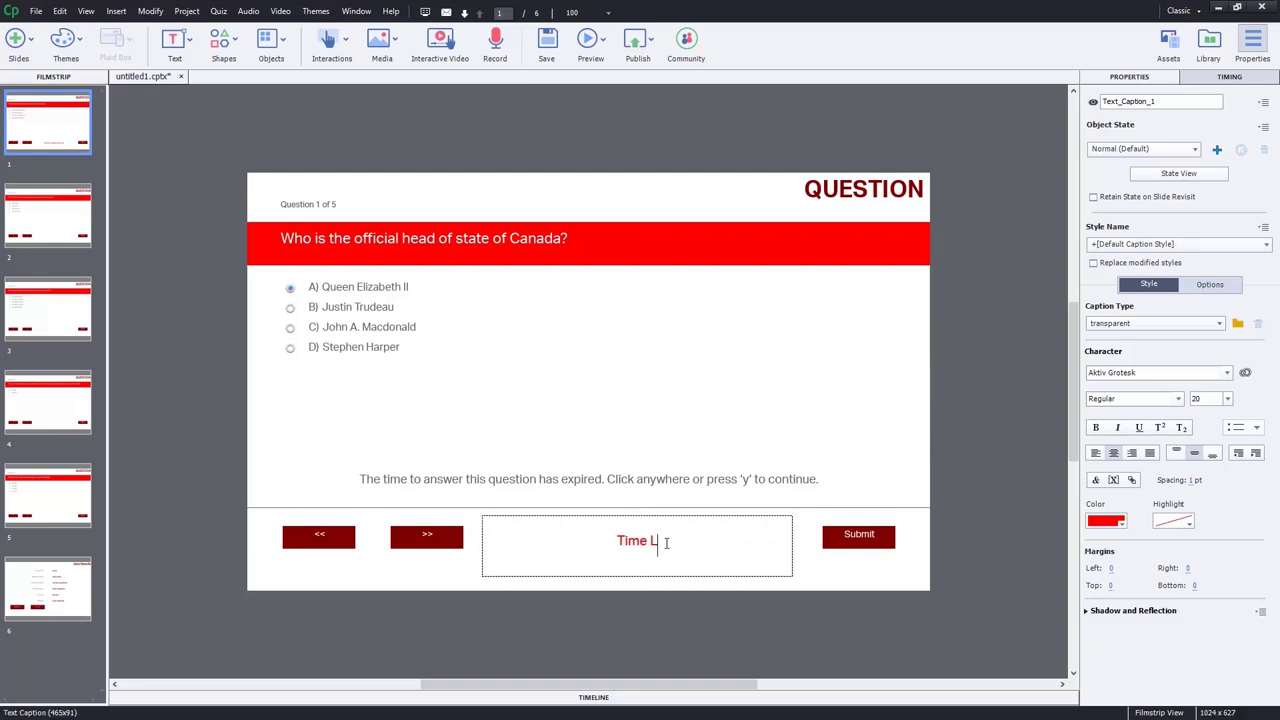
pyautogui.write(':')
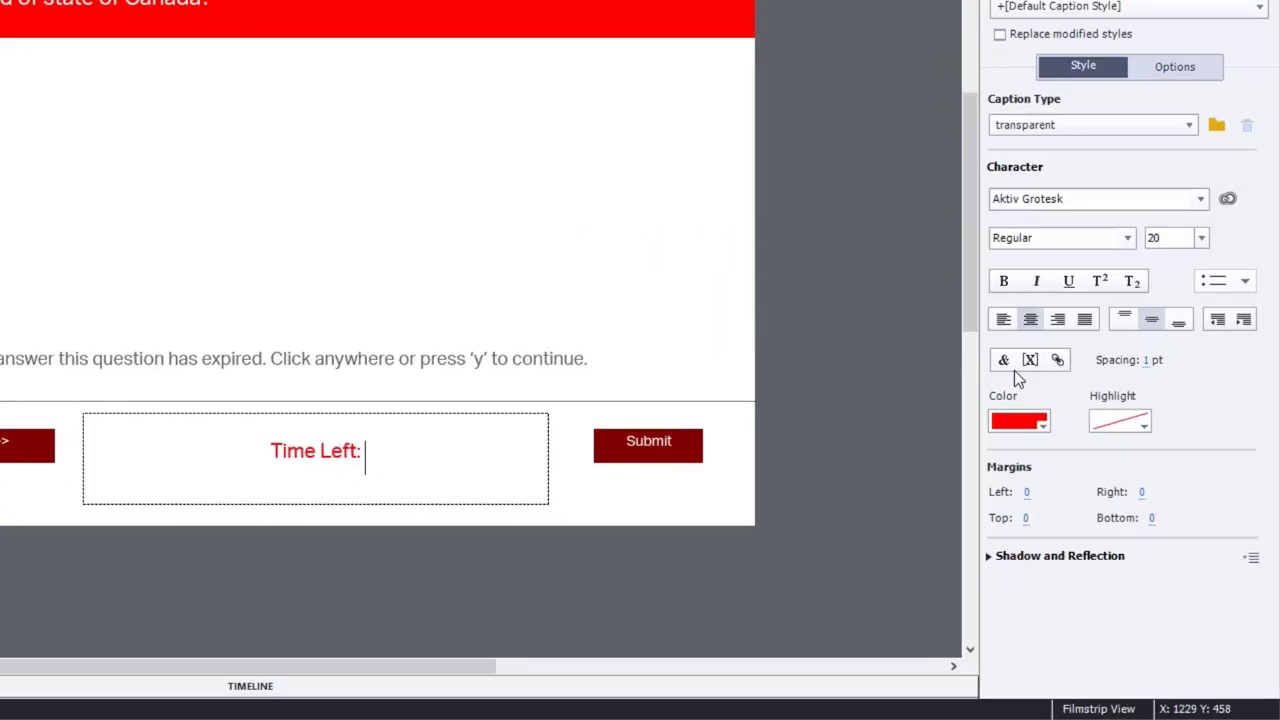
pyautogui.click(1113, 480)
pyautogui.click(308, 160)
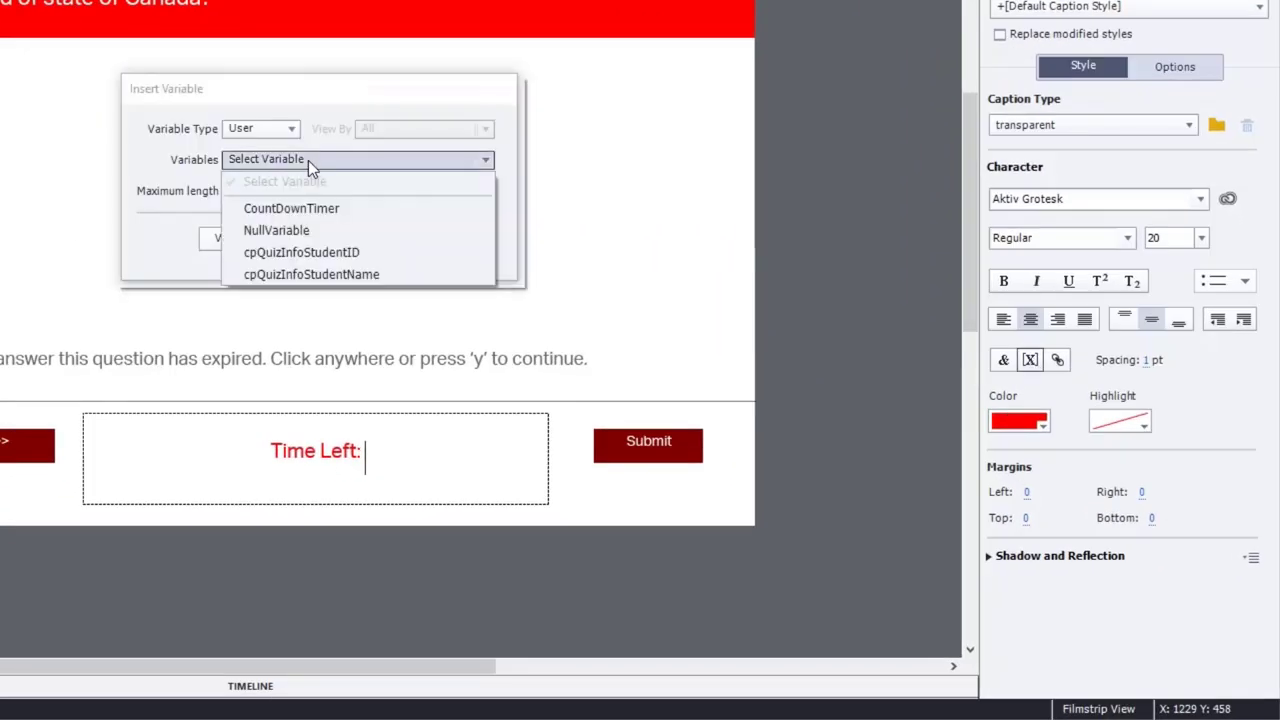
pyautogui.click(335, 212)
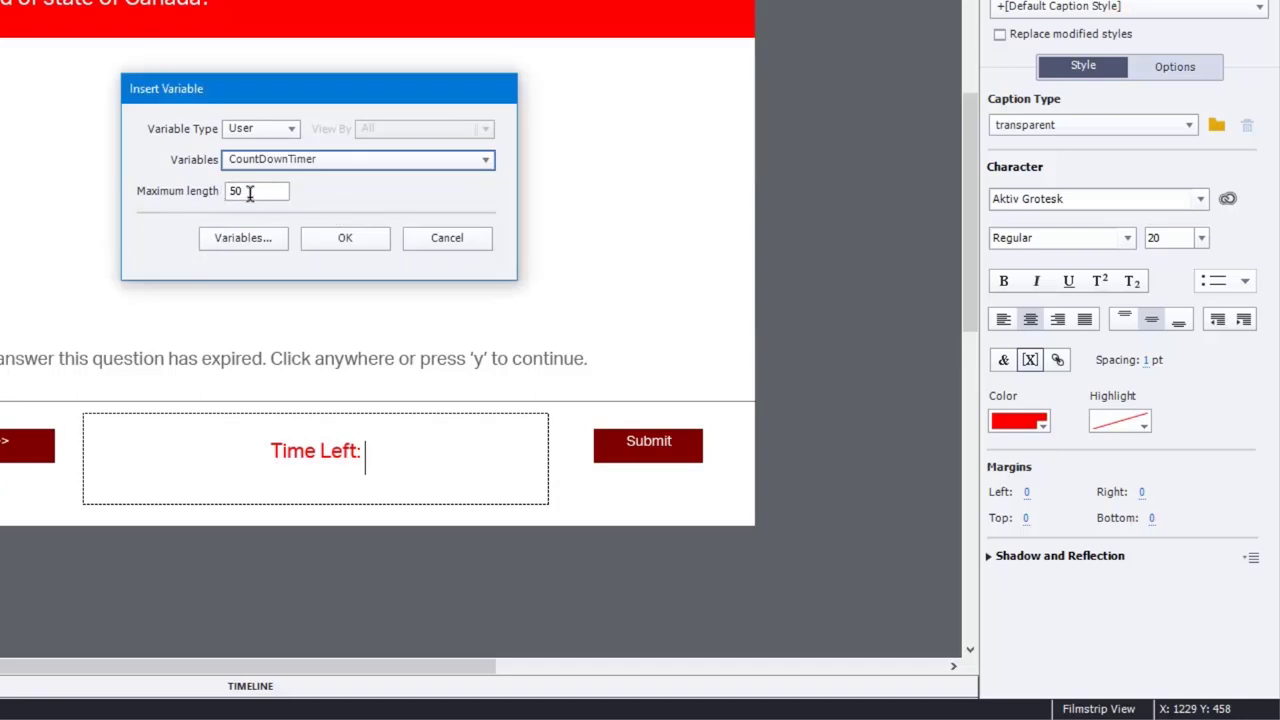
pyautogui.click(364, 240)
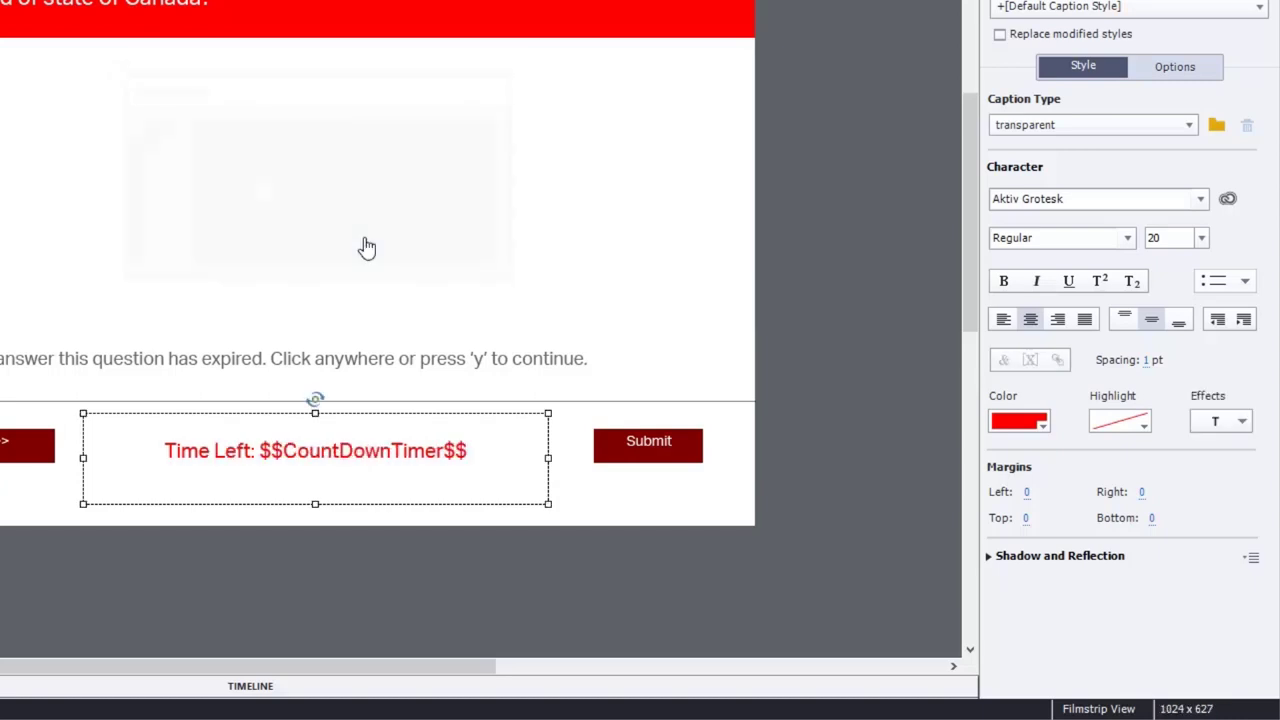
pyautogui.doubleClick(478, 460)
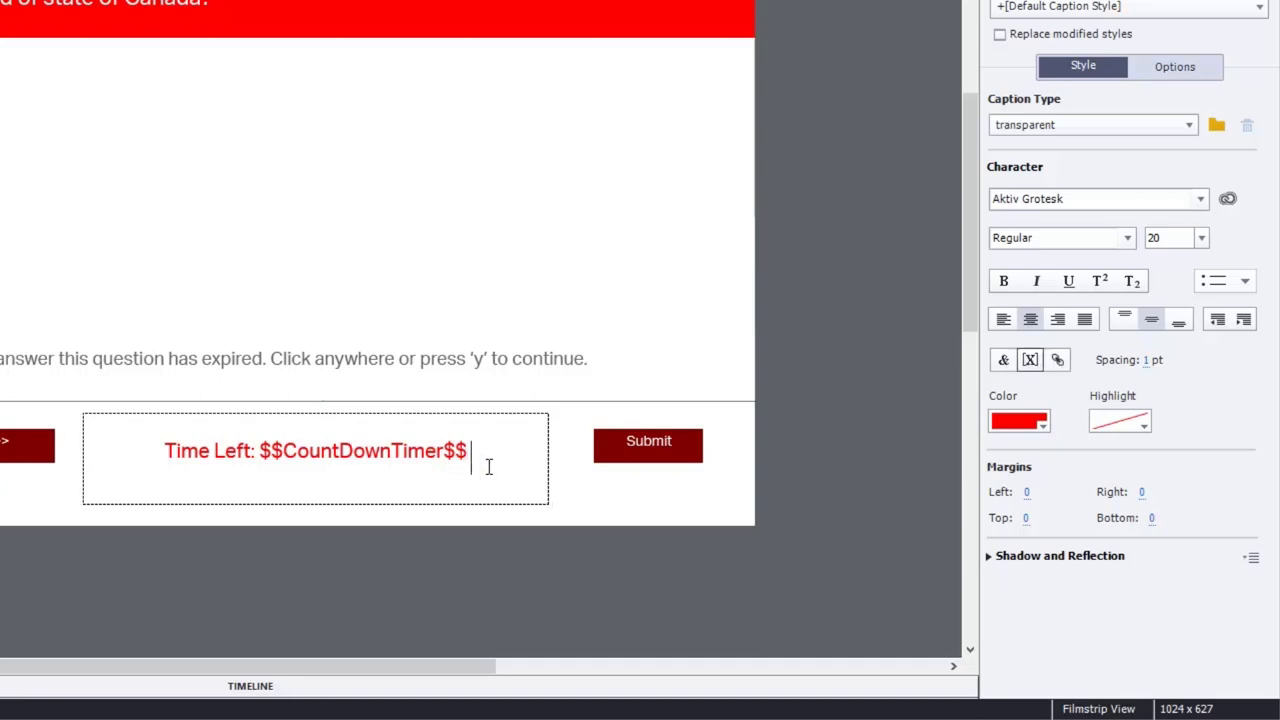
pyautogui.write('Second')
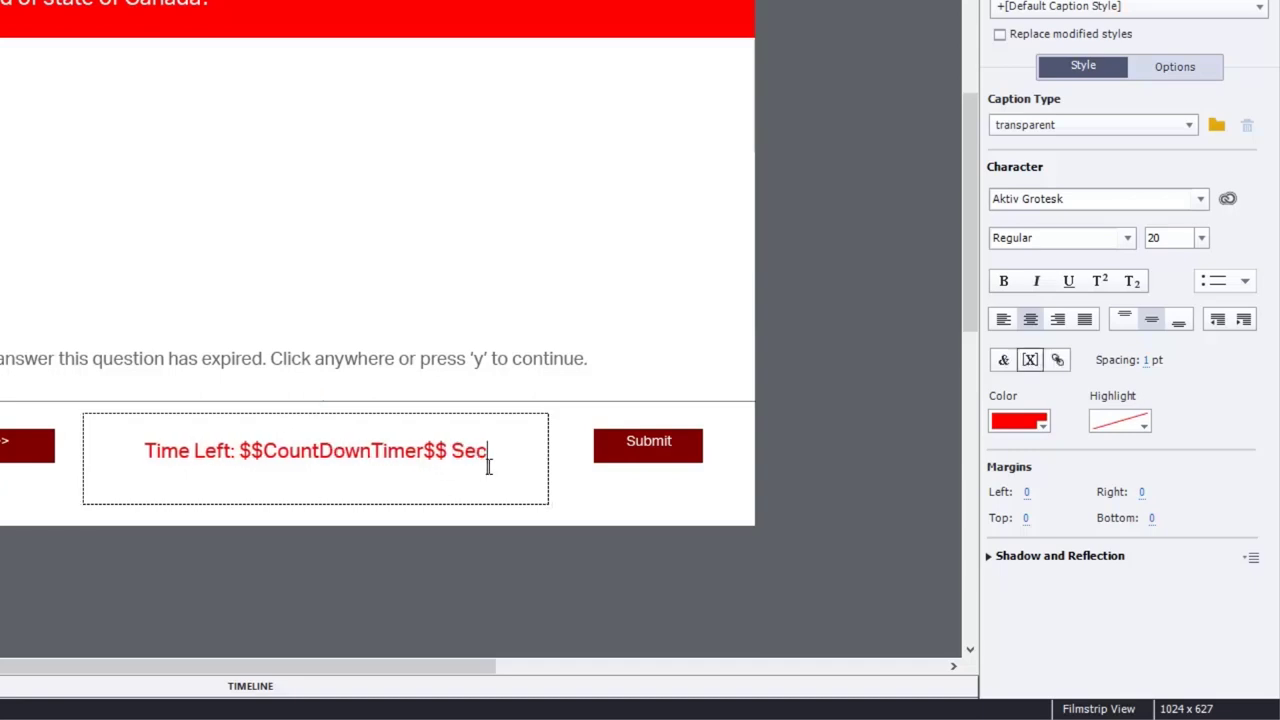
pyautogui.write('s.')
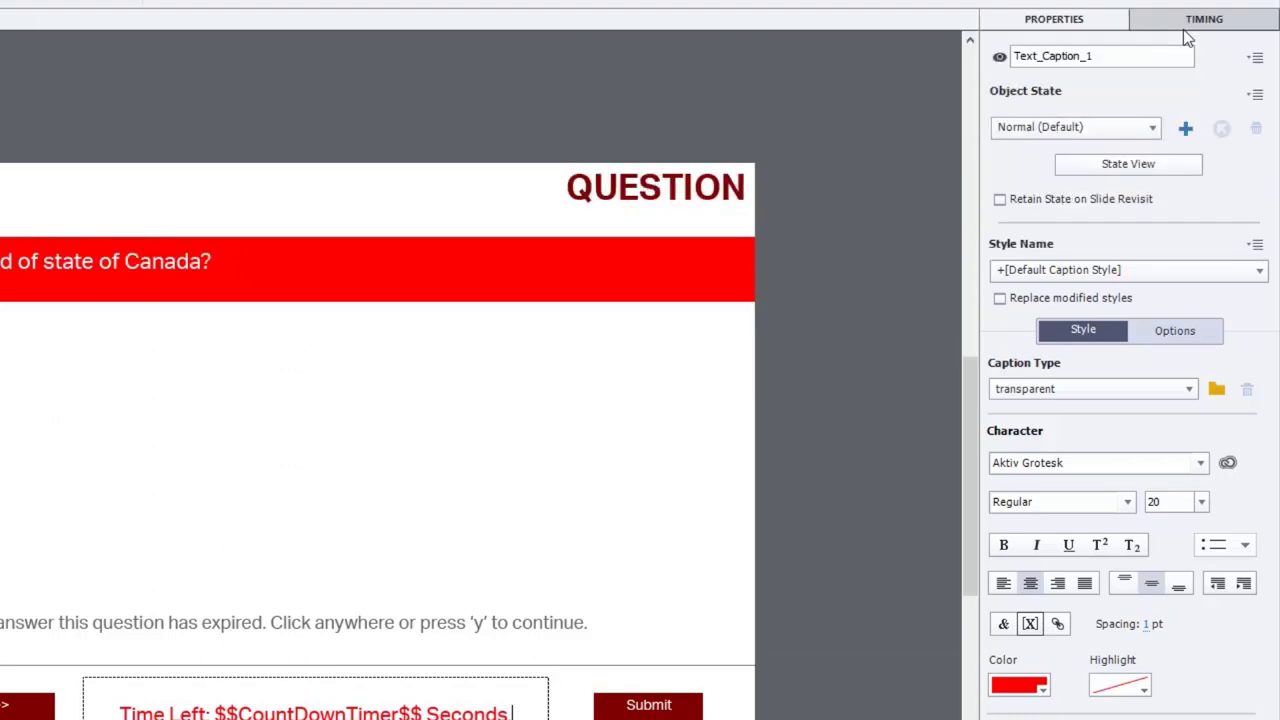
# Step: Set the caption to display for Rest of Project and place it on top
pyautogui.click(1187, 24)
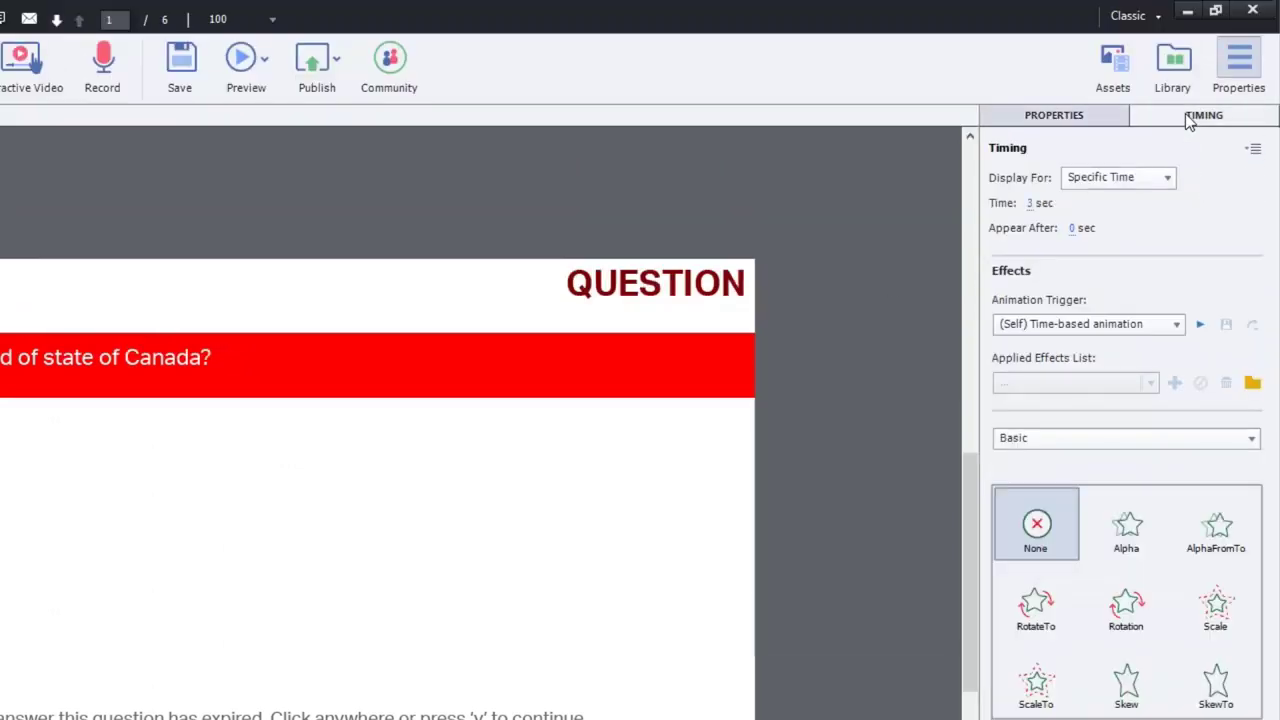
pyautogui.click(1129, 178)
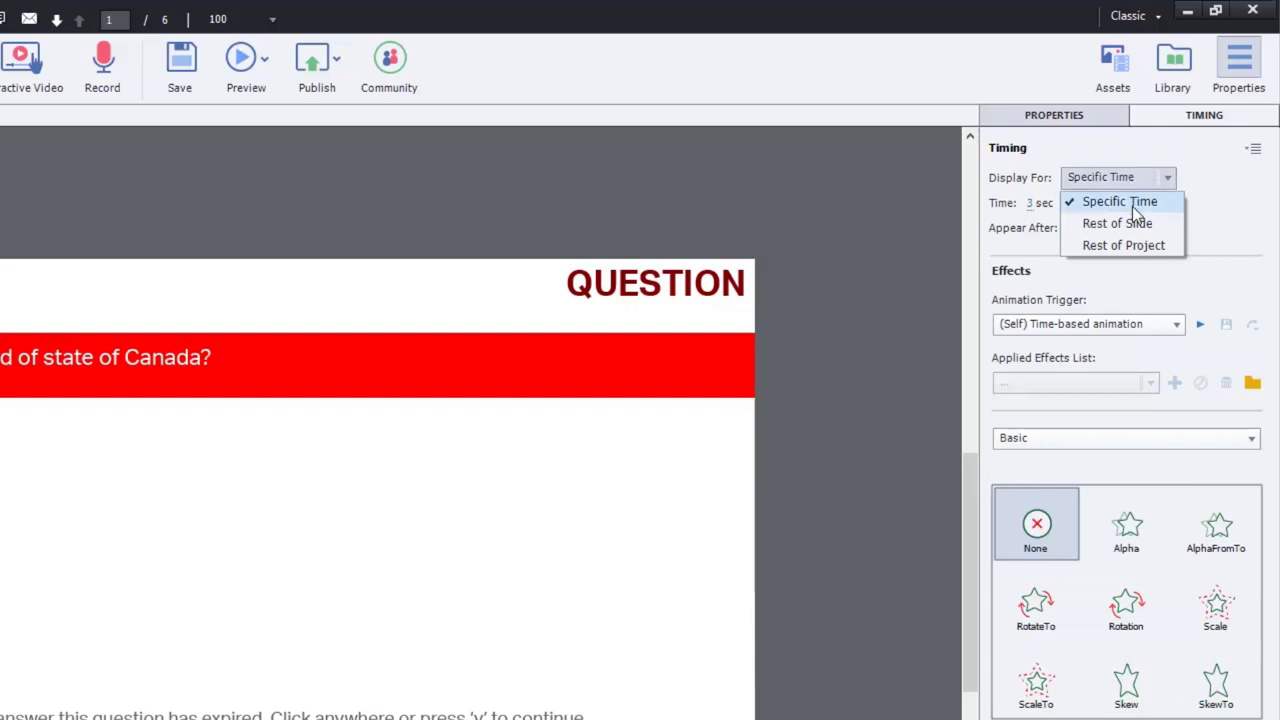
pyautogui.click(1134, 241)
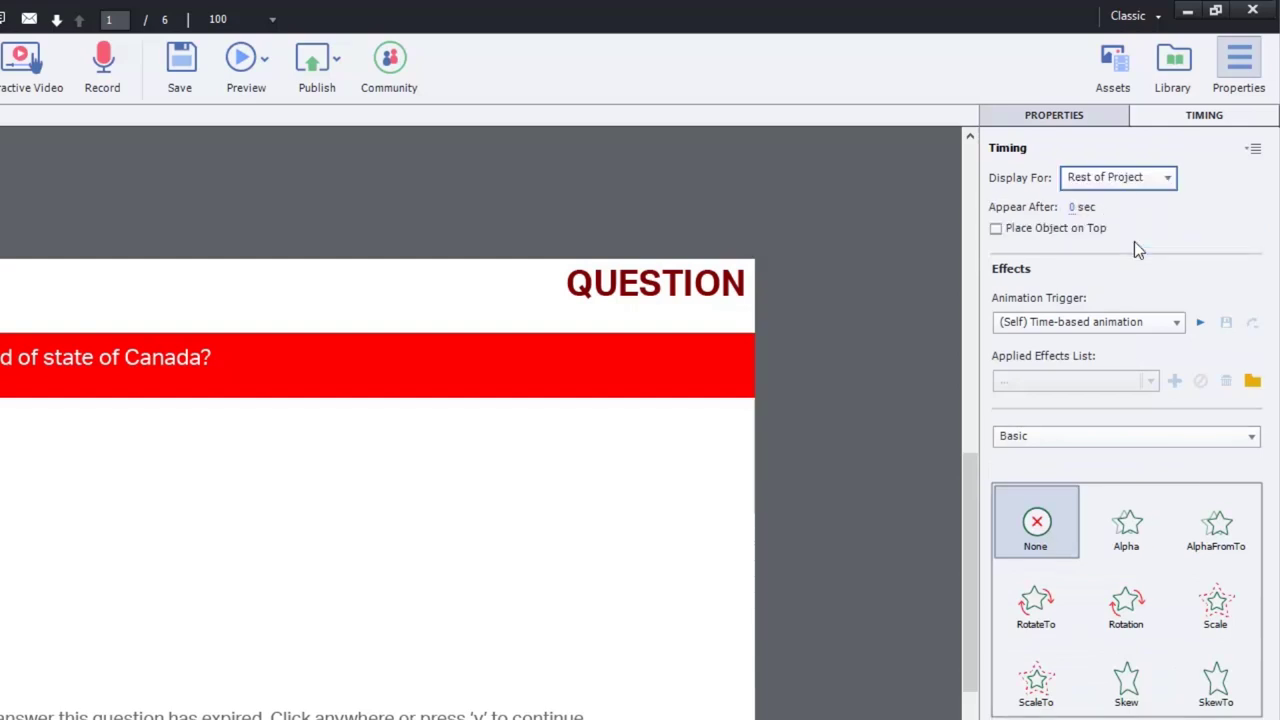
pyautogui.click(1056, 228)
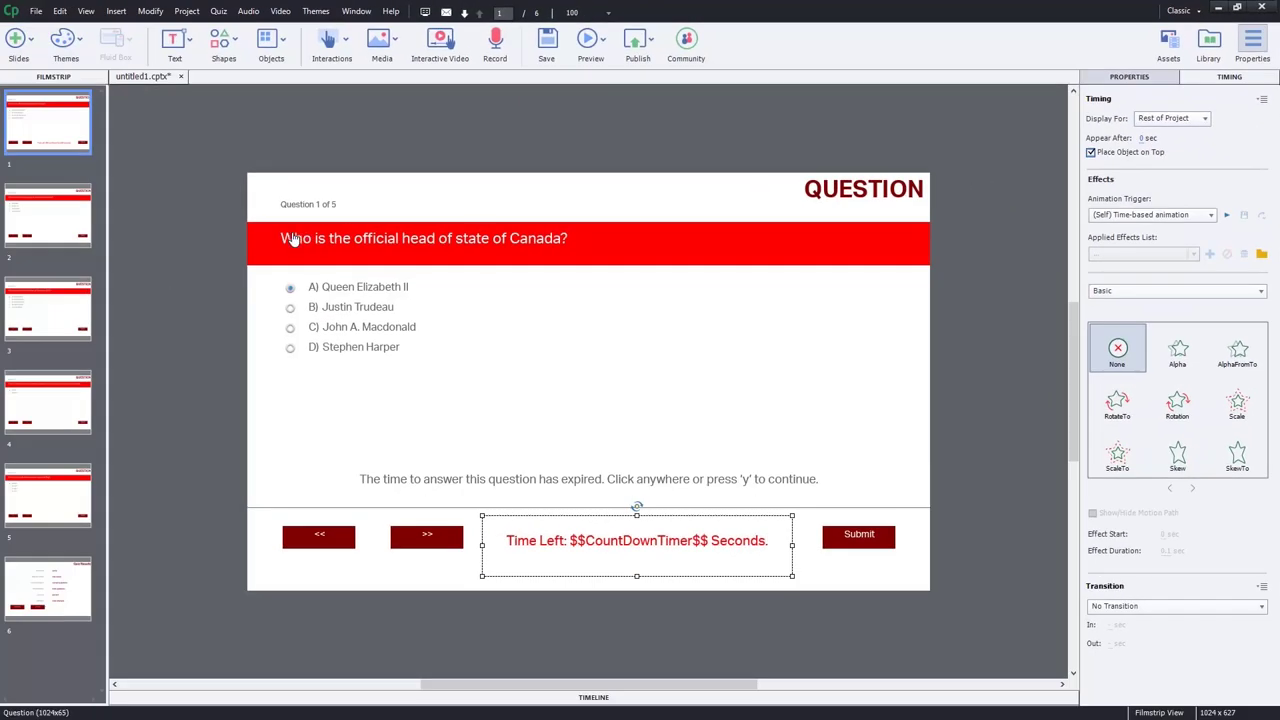
# Step: Check the caption on question 2 and the Quiz Results slide, then return to slide 1
pyautogui.click(68, 227)
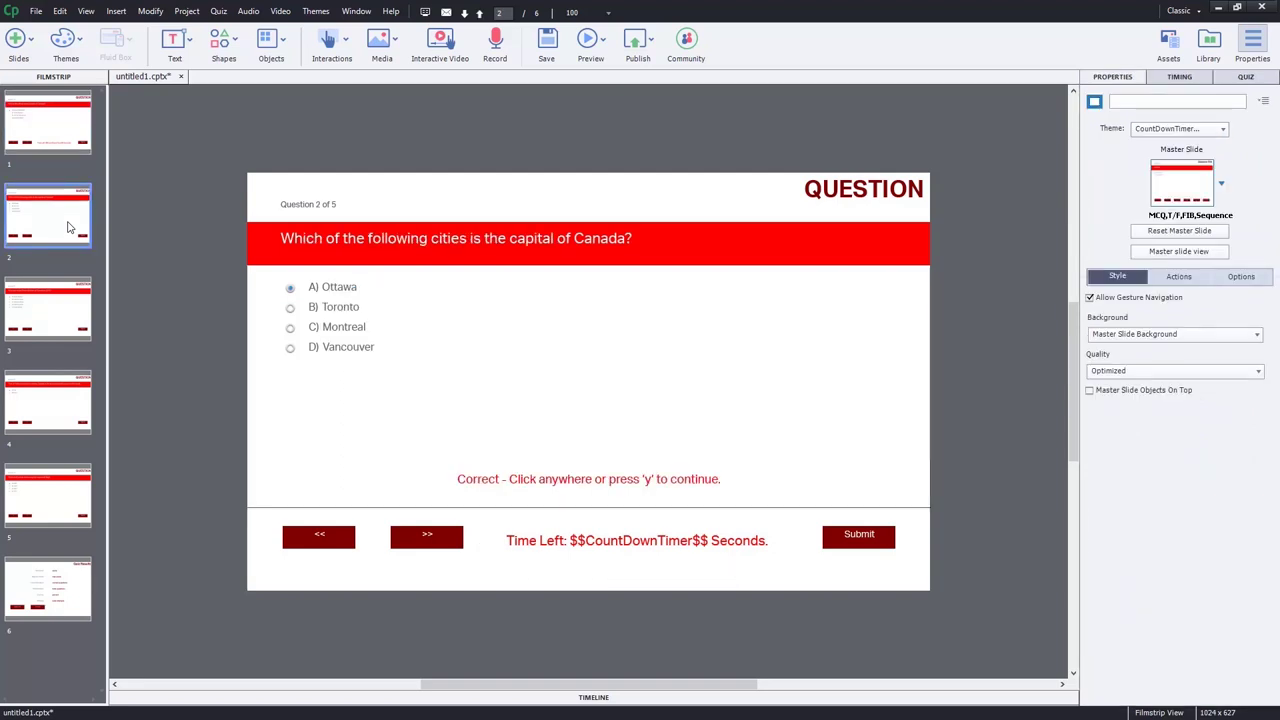
pyautogui.click(62, 602)
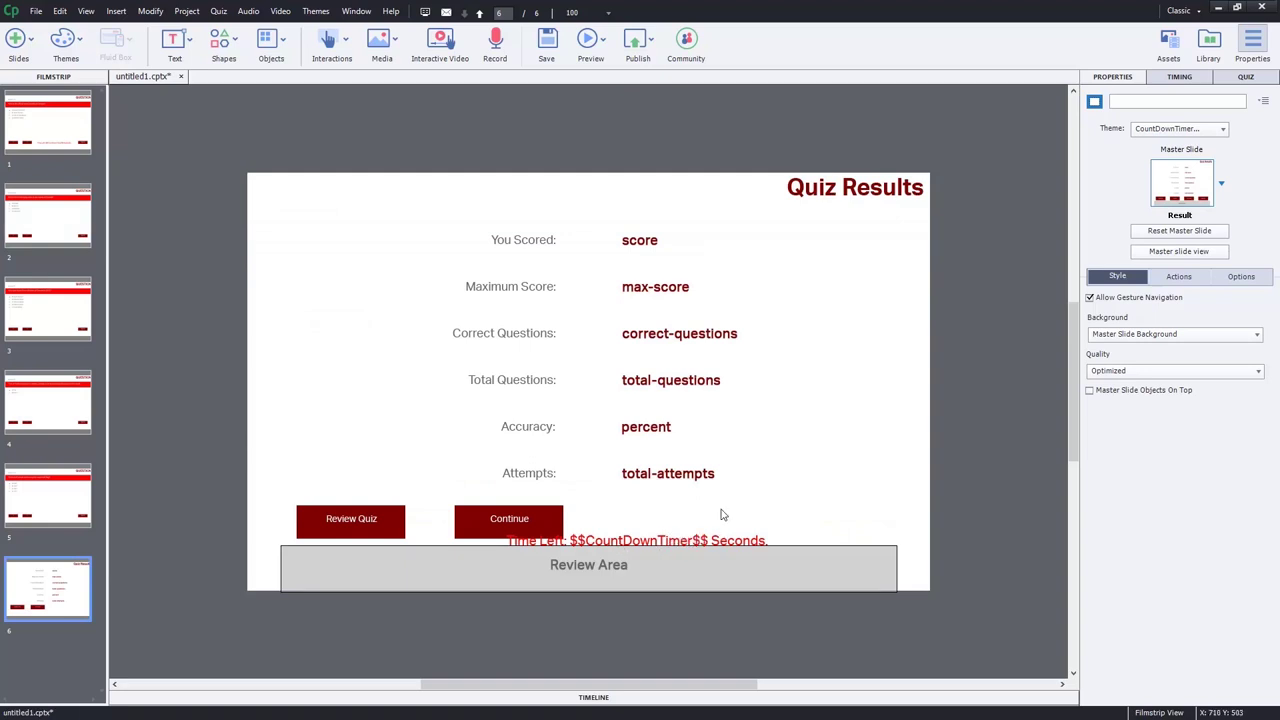
pyautogui.click(61, 121)
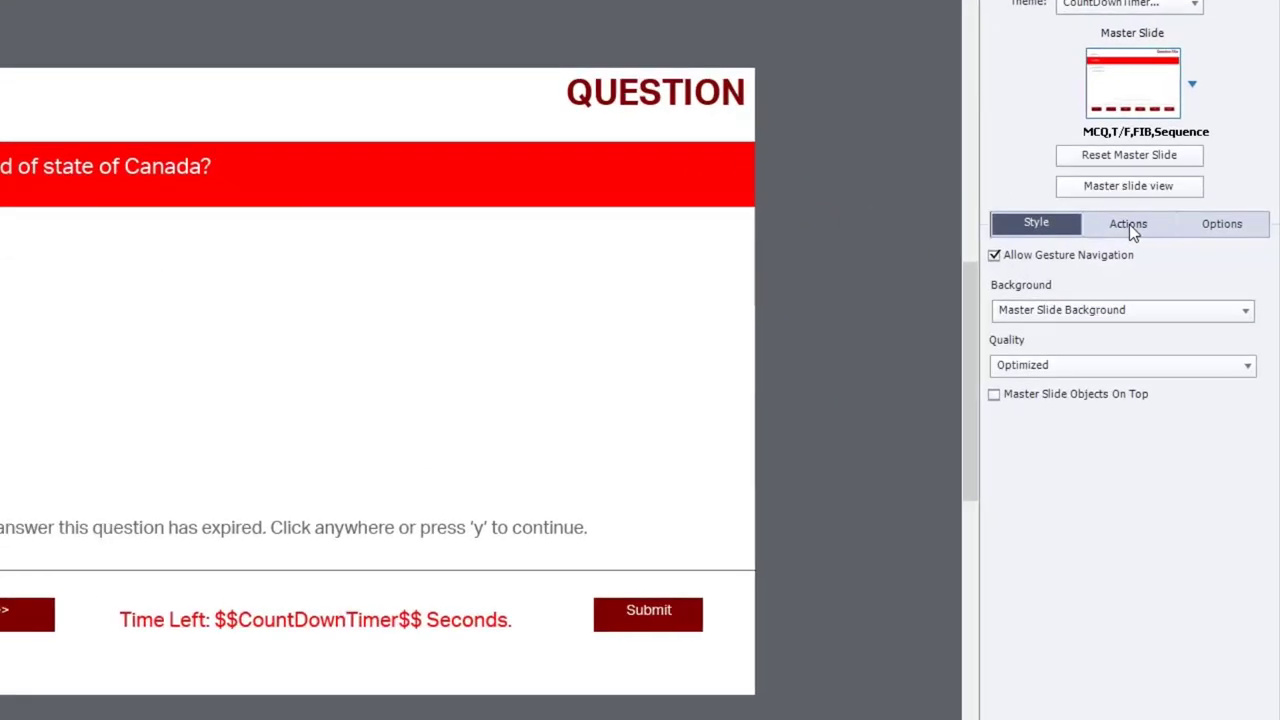
pyautogui.click(1179, 278)
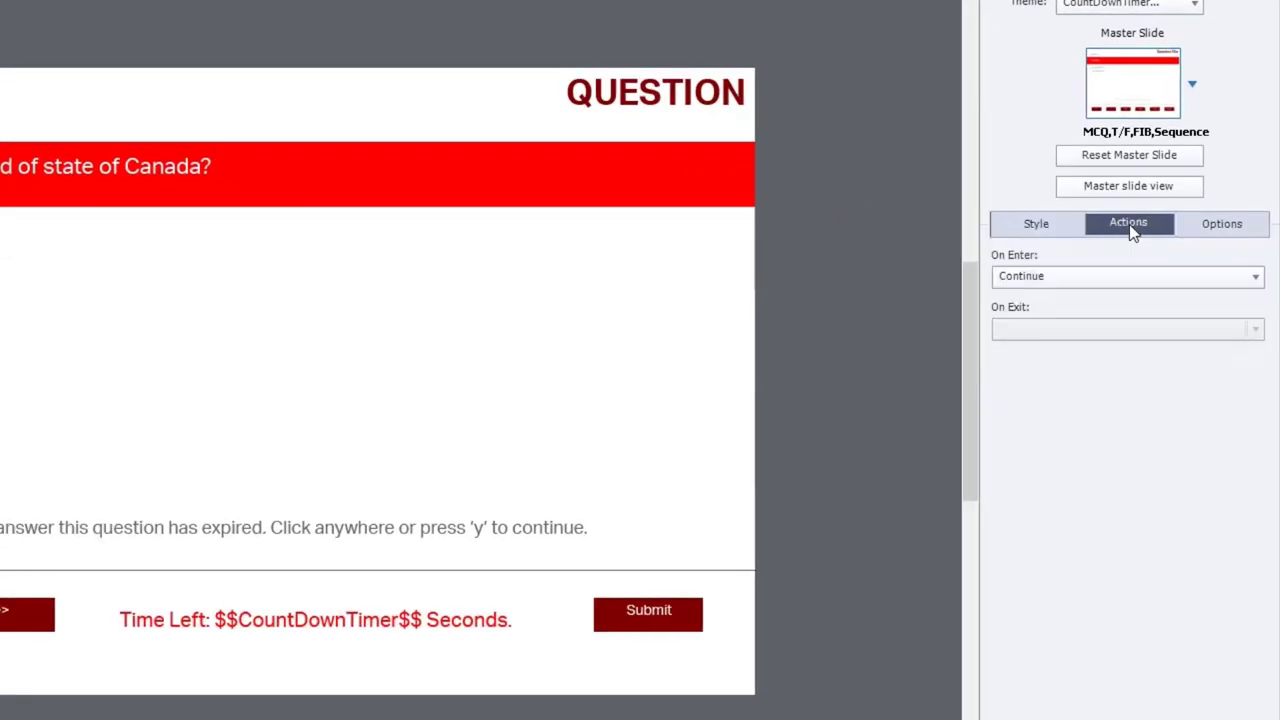
# Step: Set slide 1's On Enter to Execute Advanced Actions and start a new action named CountDown
pyautogui.click(1067, 279)
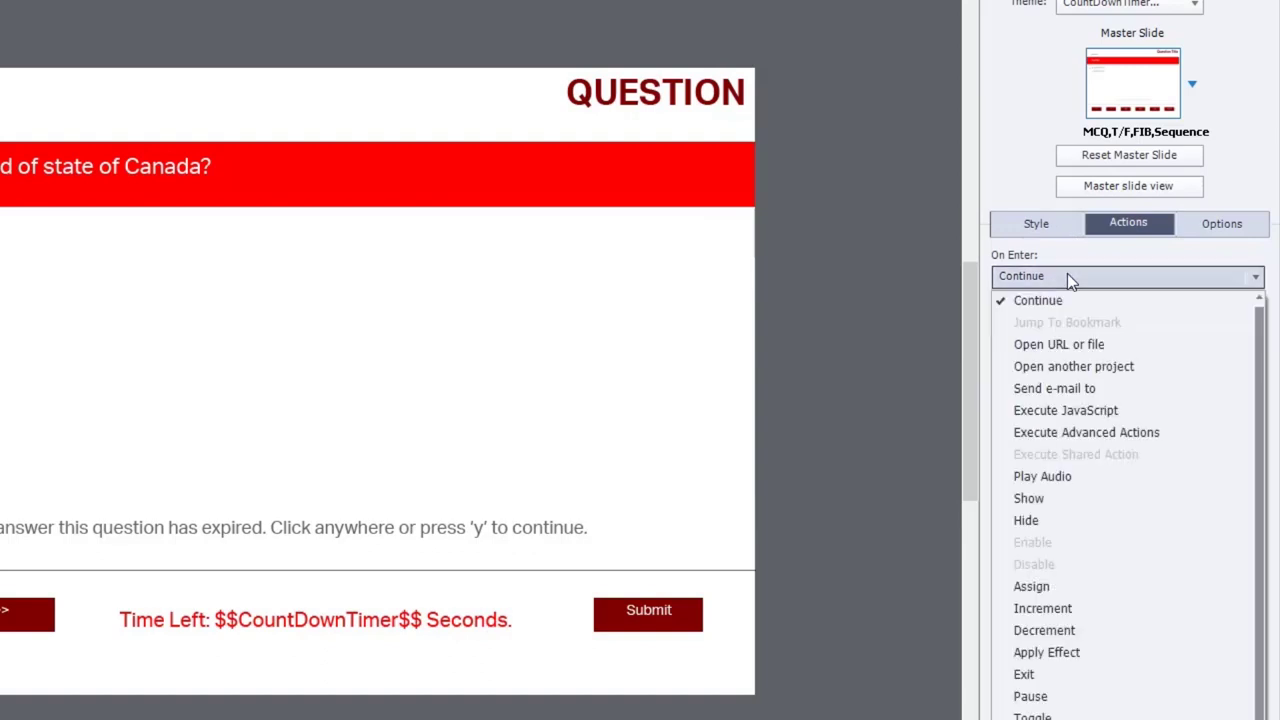
pyautogui.click(1073, 432)
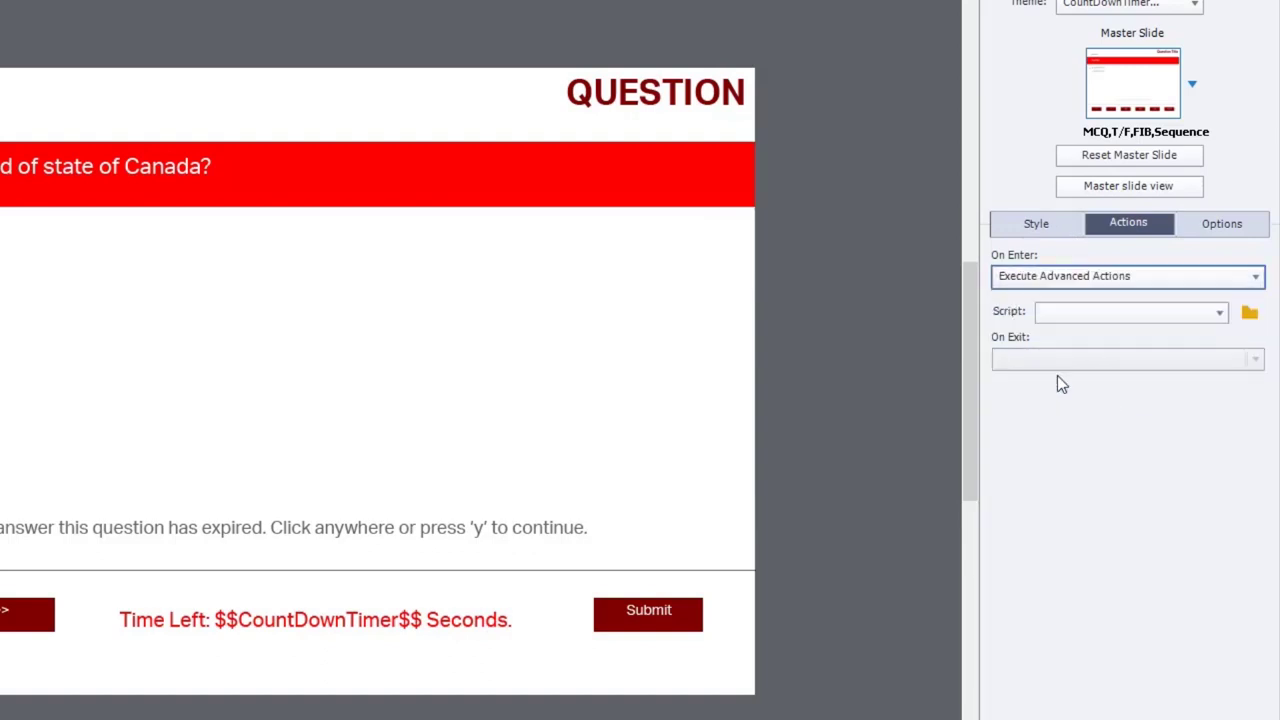
pyautogui.click(1250, 316)
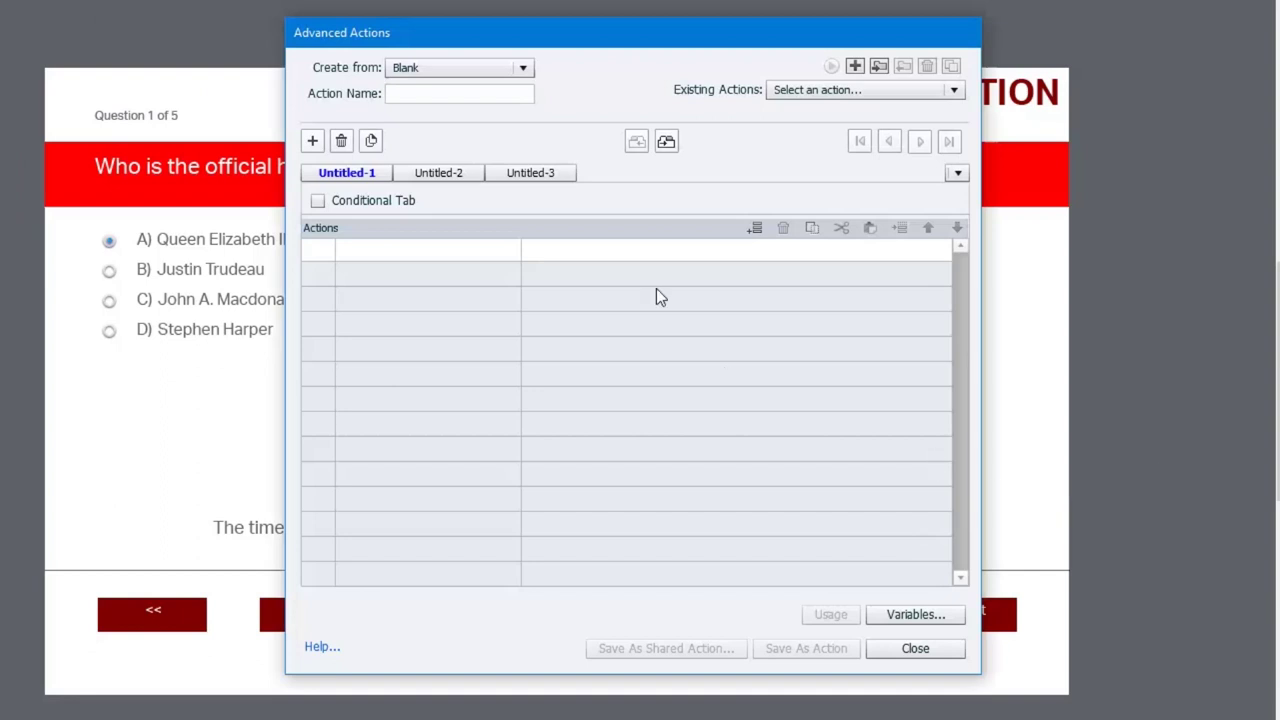
pyautogui.click(433, 96)
pyautogui.write('Count')
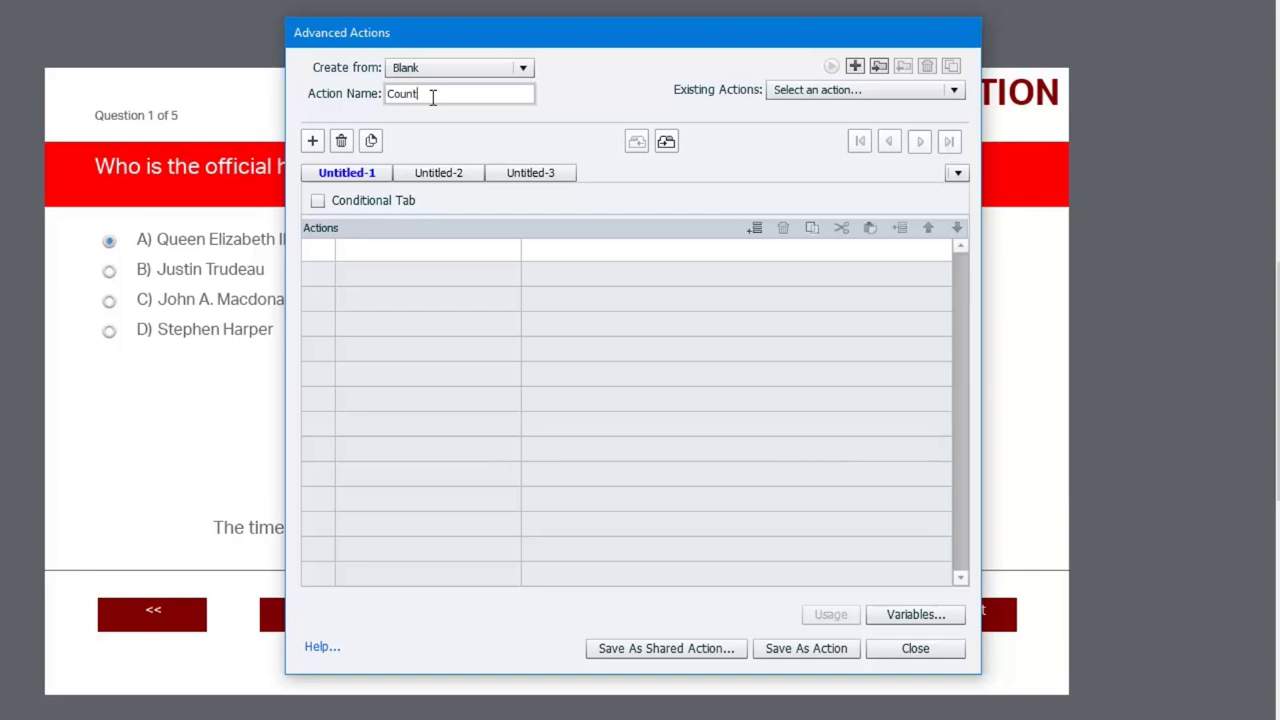
pyautogui.write('Down')
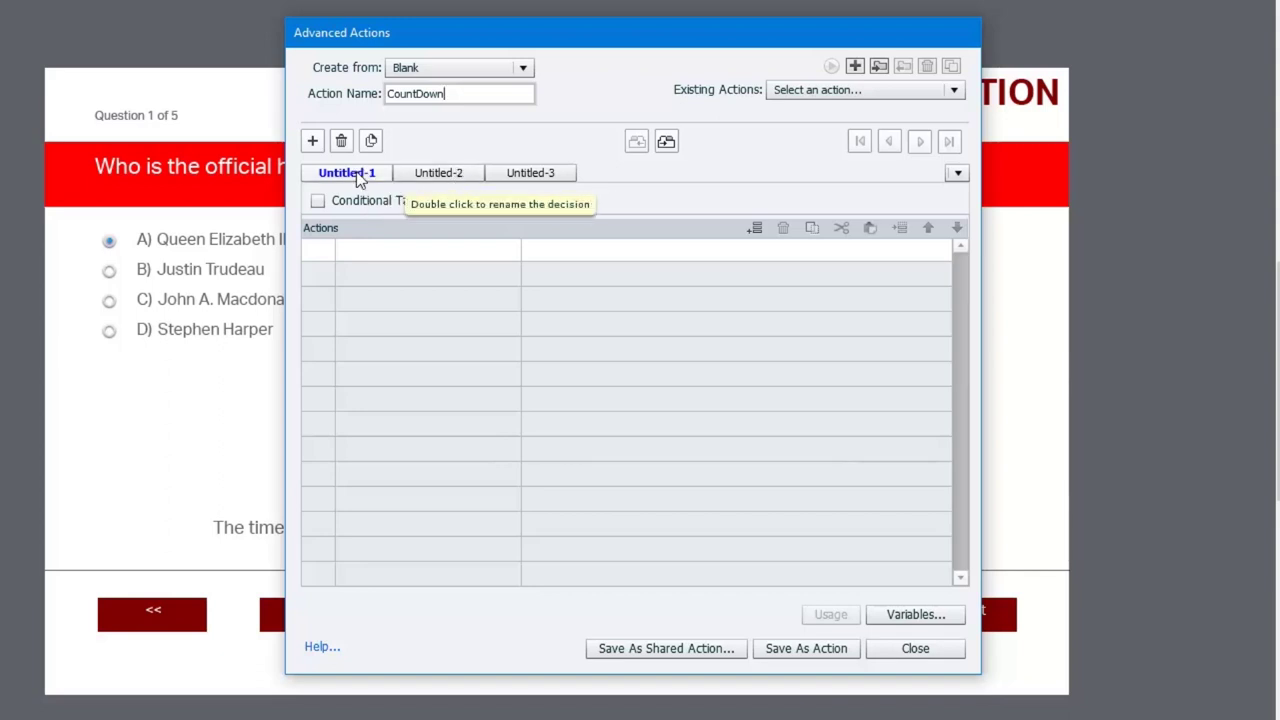
# Step: Rename the first decision to Reset Timer and make it conditional
pyautogui.doubleClick(356, 171)
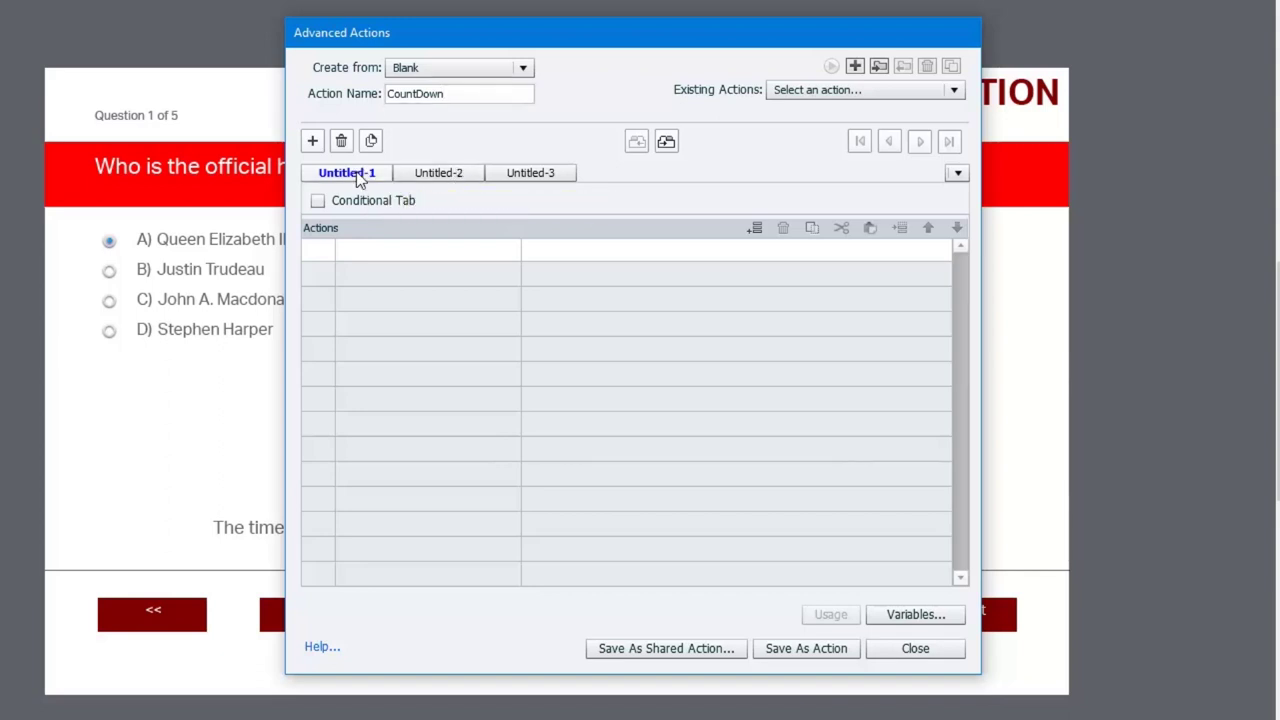
pyautogui.moveTo(369, 173); pyautogui.dragTo(211, 180)
pyautogui.write('Reset Timer')
pyautogui.click(317, 202)
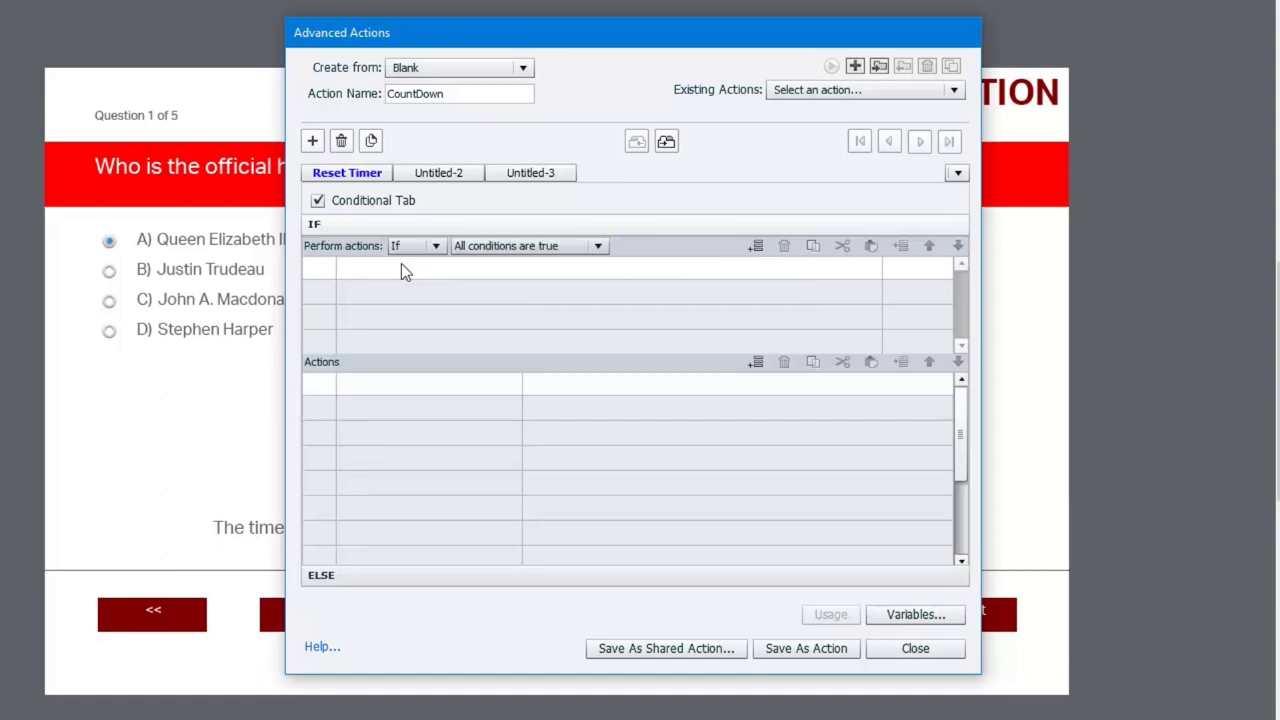
# Step: Add the condition cpInReviewMode not equal to 0, triggering when any condition is true
pyautogui.click(365, 268)
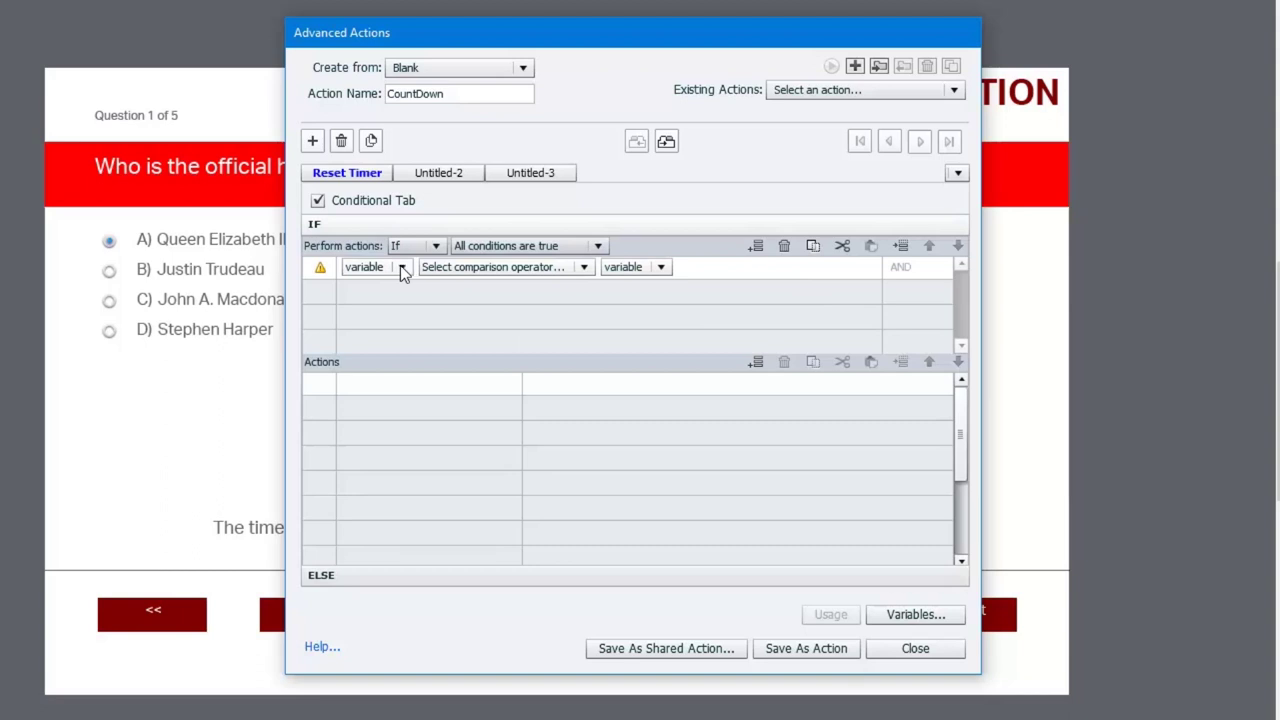
pyautogui.click(400, 267)
pyautogui.write('cp')
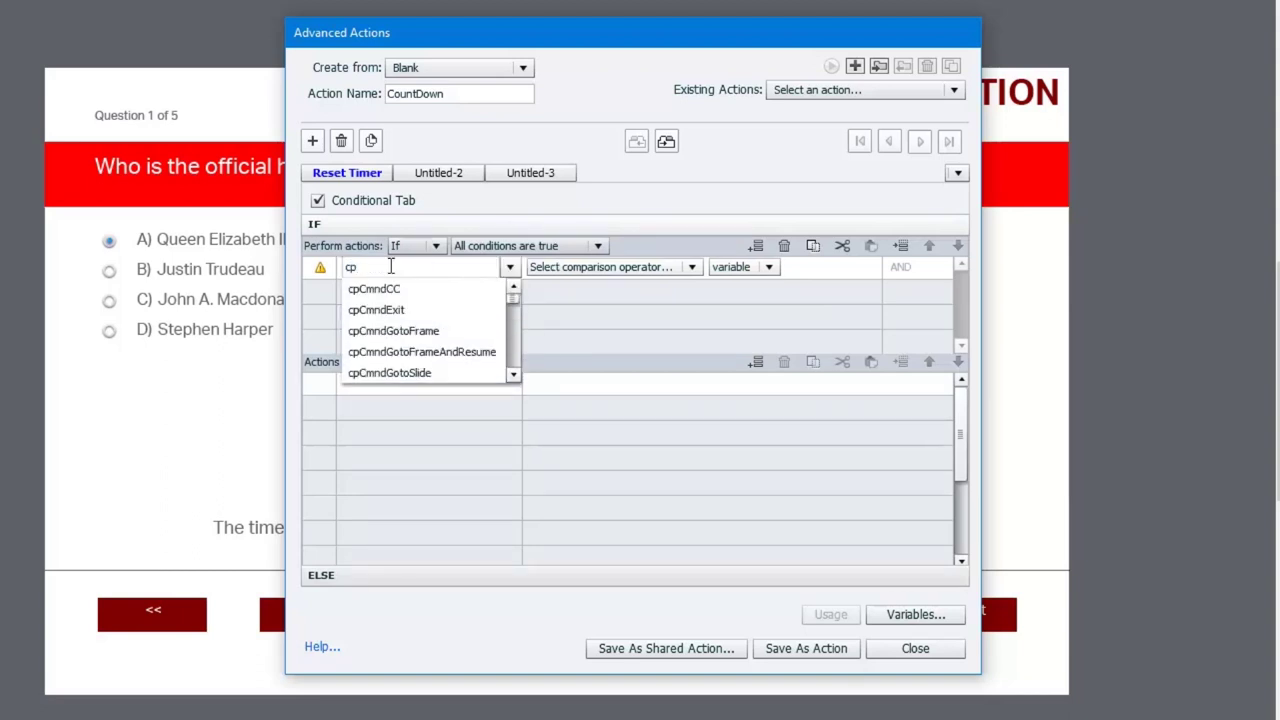
pyautogui.write('inre')
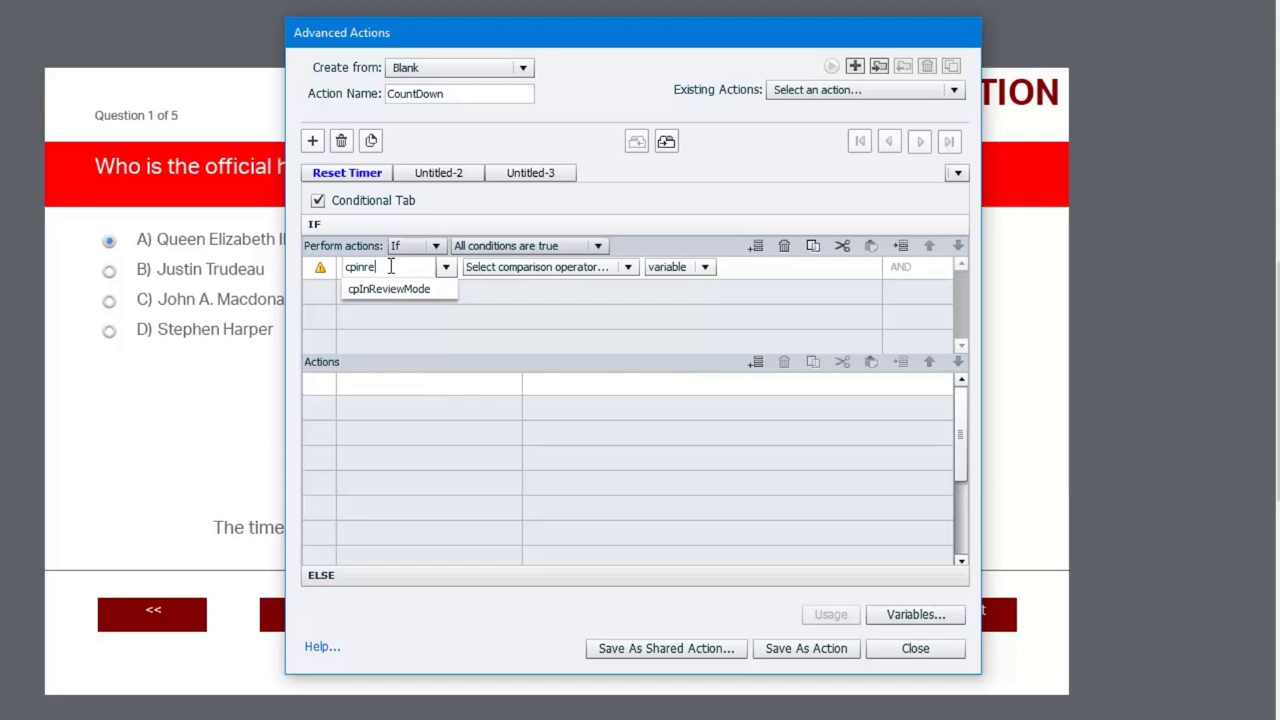
pyautogui.click(389, 289)
pyautogui.click(495, 267)
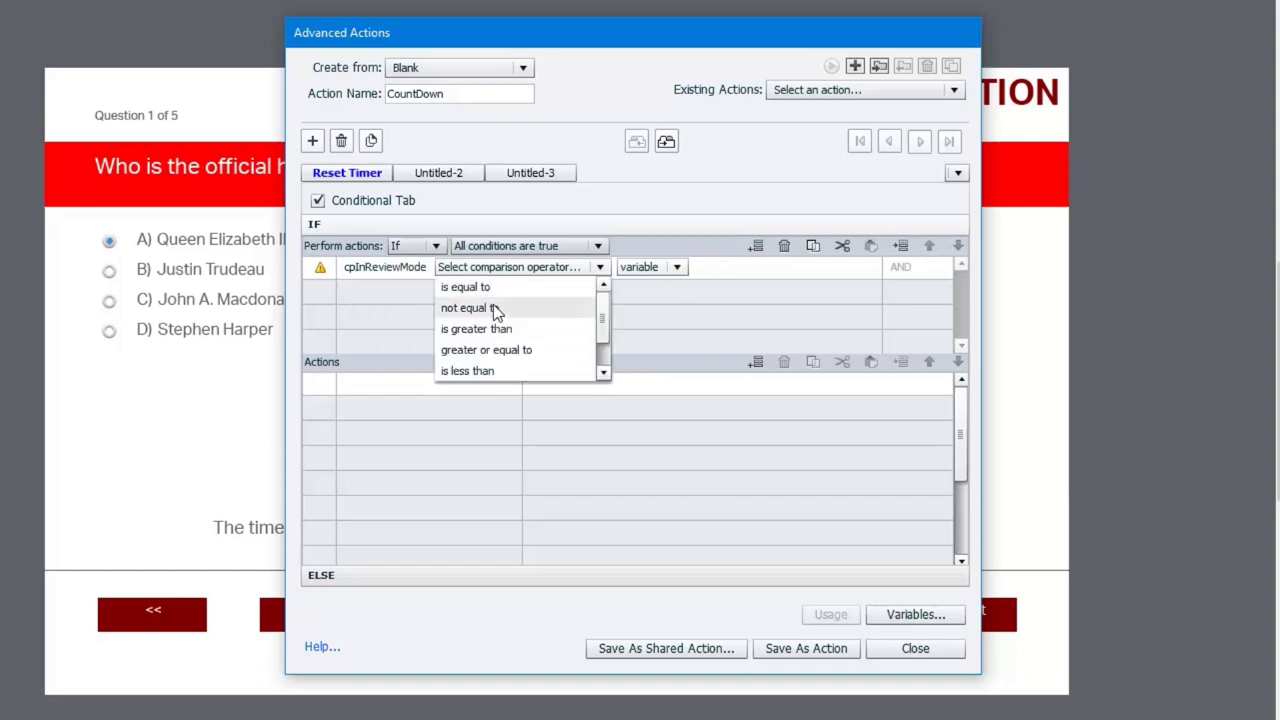
pyautogui.click(490, 309)
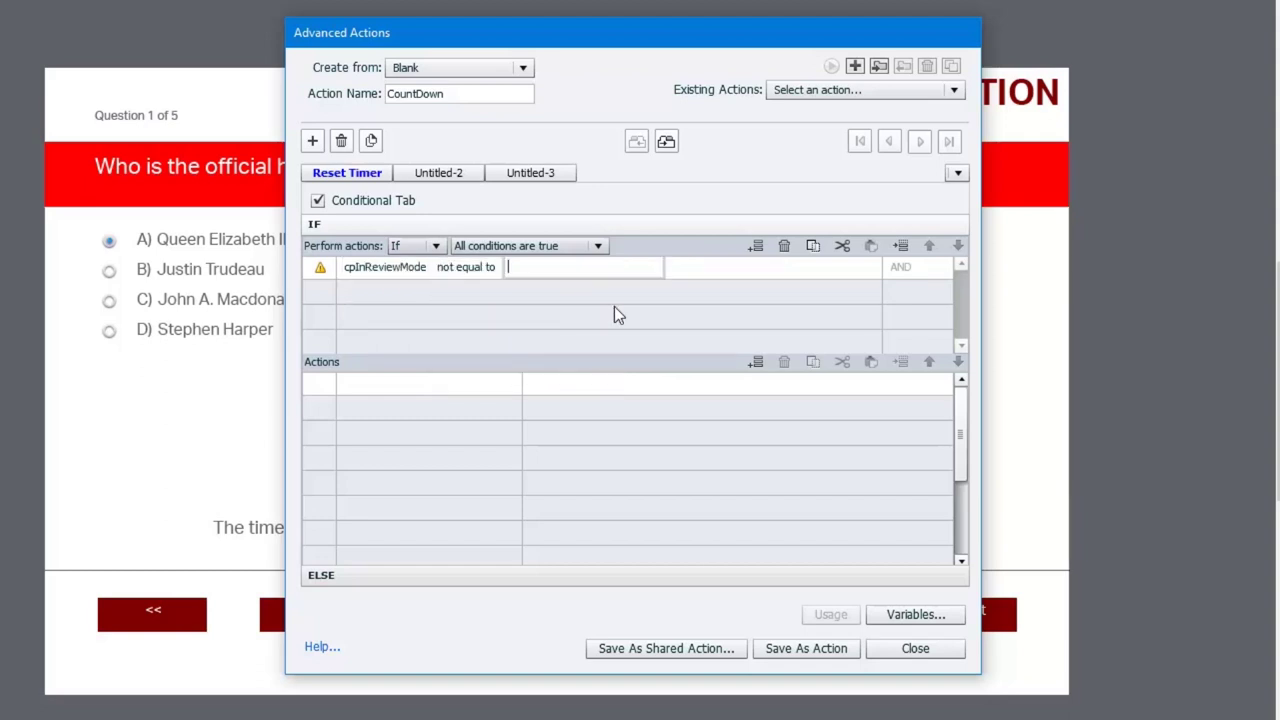
pyautogui.write('0')
pyautogui.press('Return')
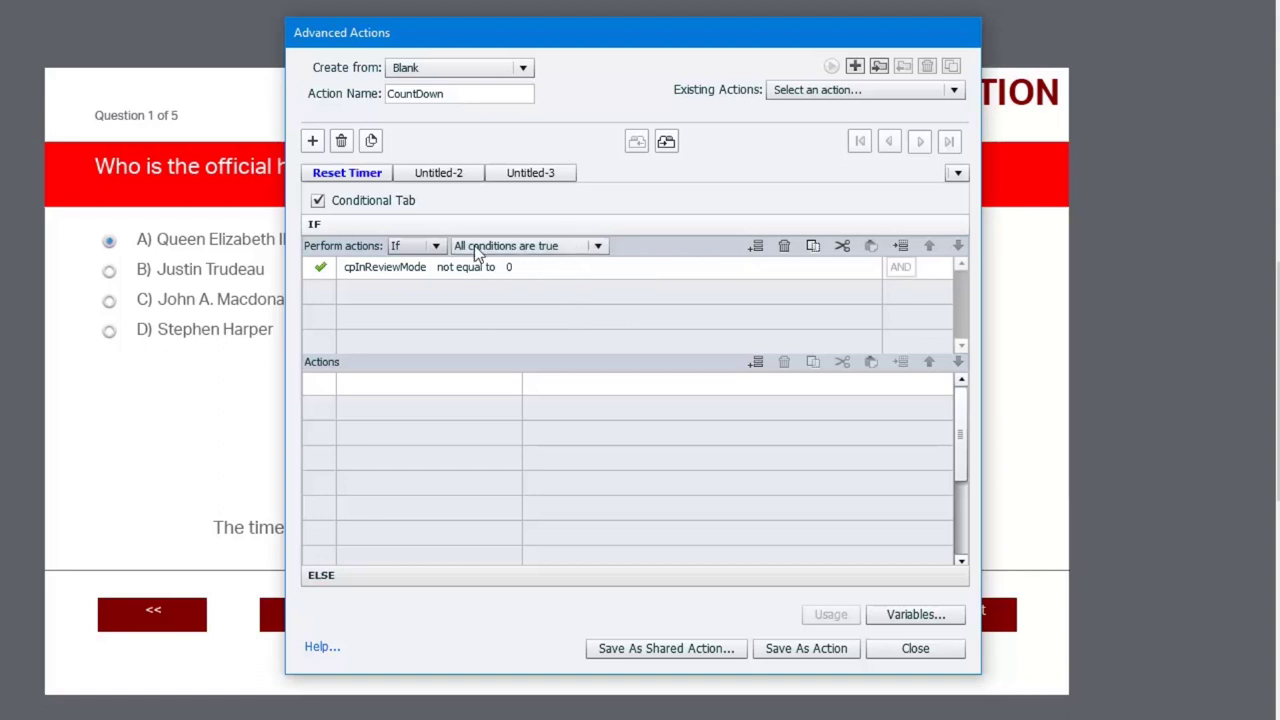
pyautogui.click(547, 247)
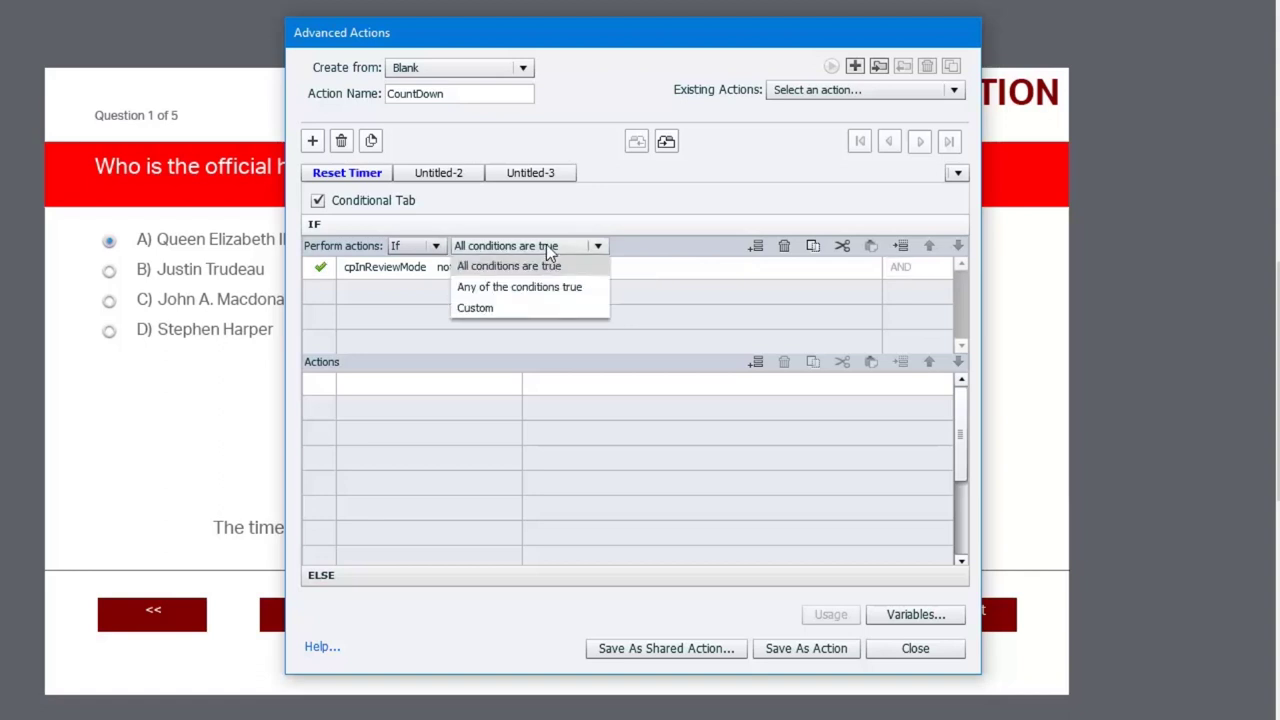
pyautogui.click(540, 289)
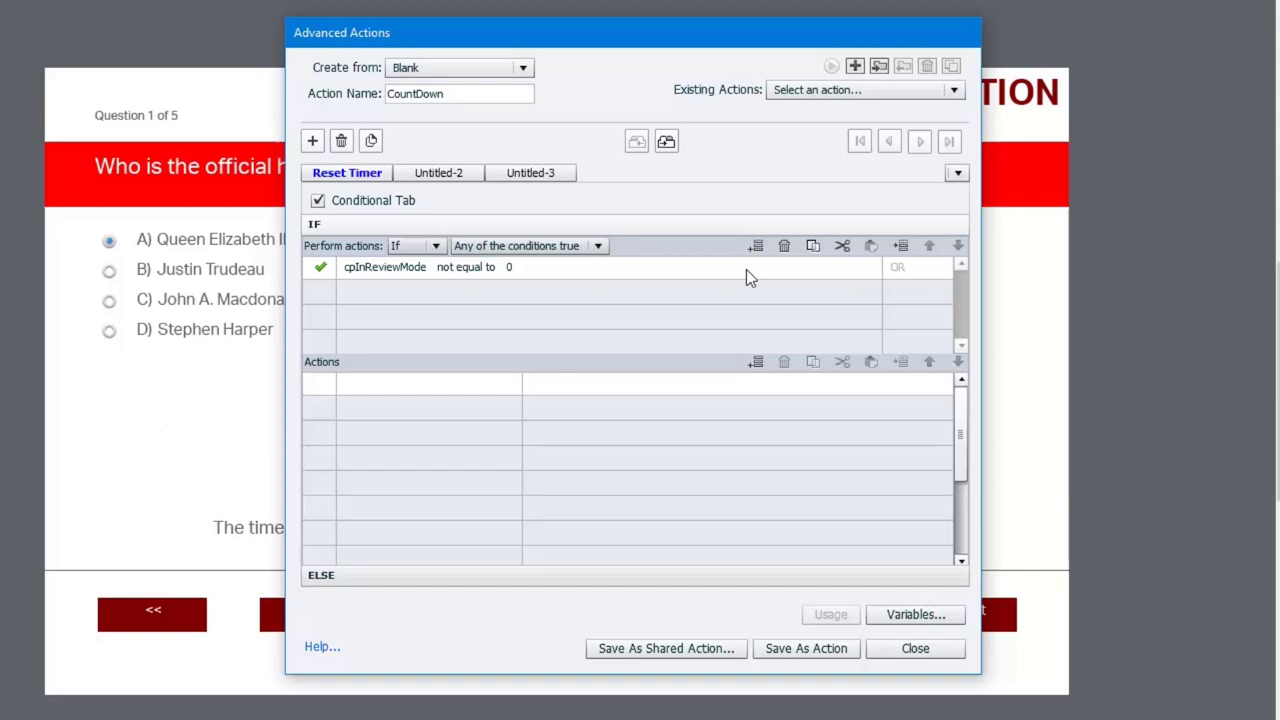
pyautogui.click(371, 287)
# Step: Set the second condition to cpQuizInfoQuestionSlideTiming is equal to the variable NullVariable
pyautogui.click(371, 291)
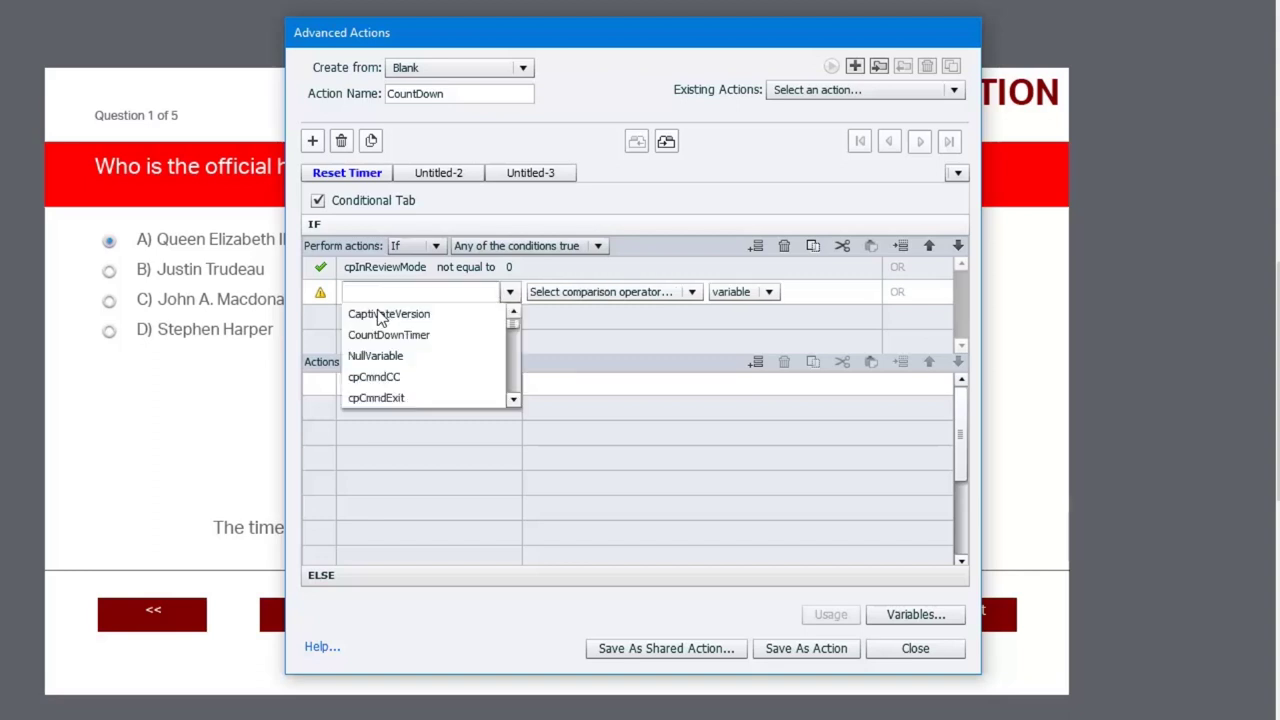
pyautogui.write('cpq')
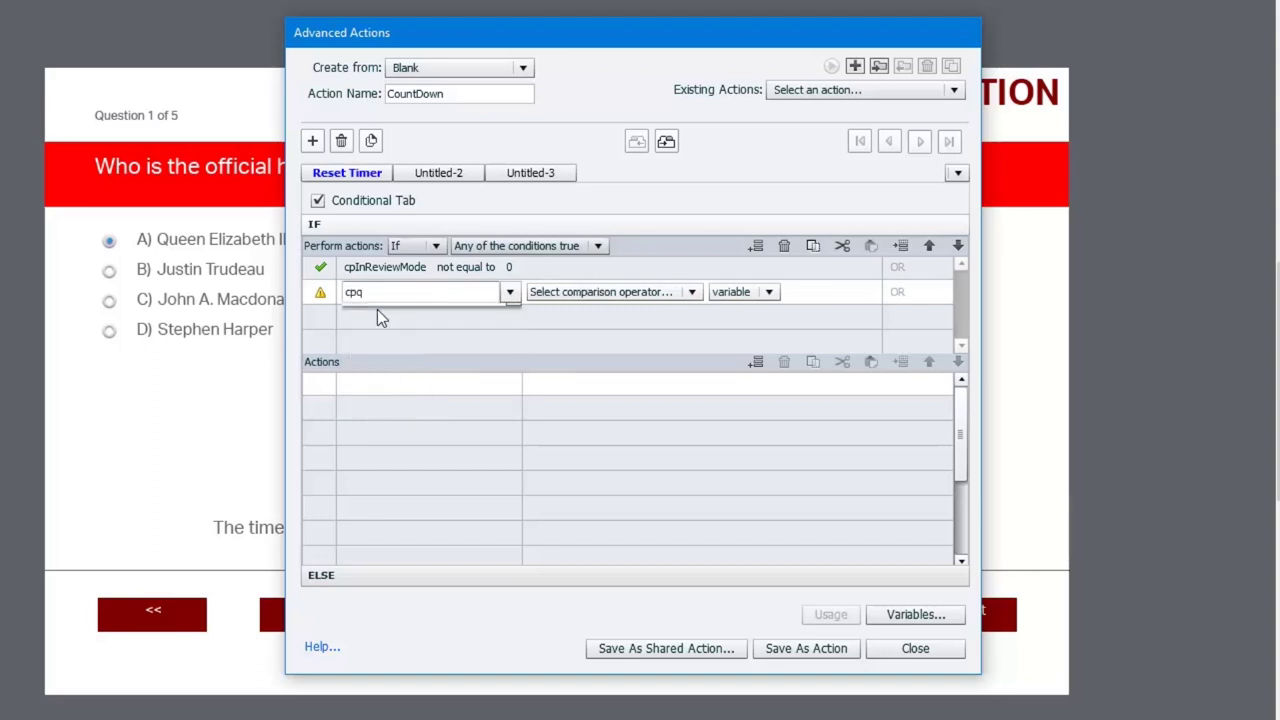
pyautogui.write('uizinfoquestionslide')
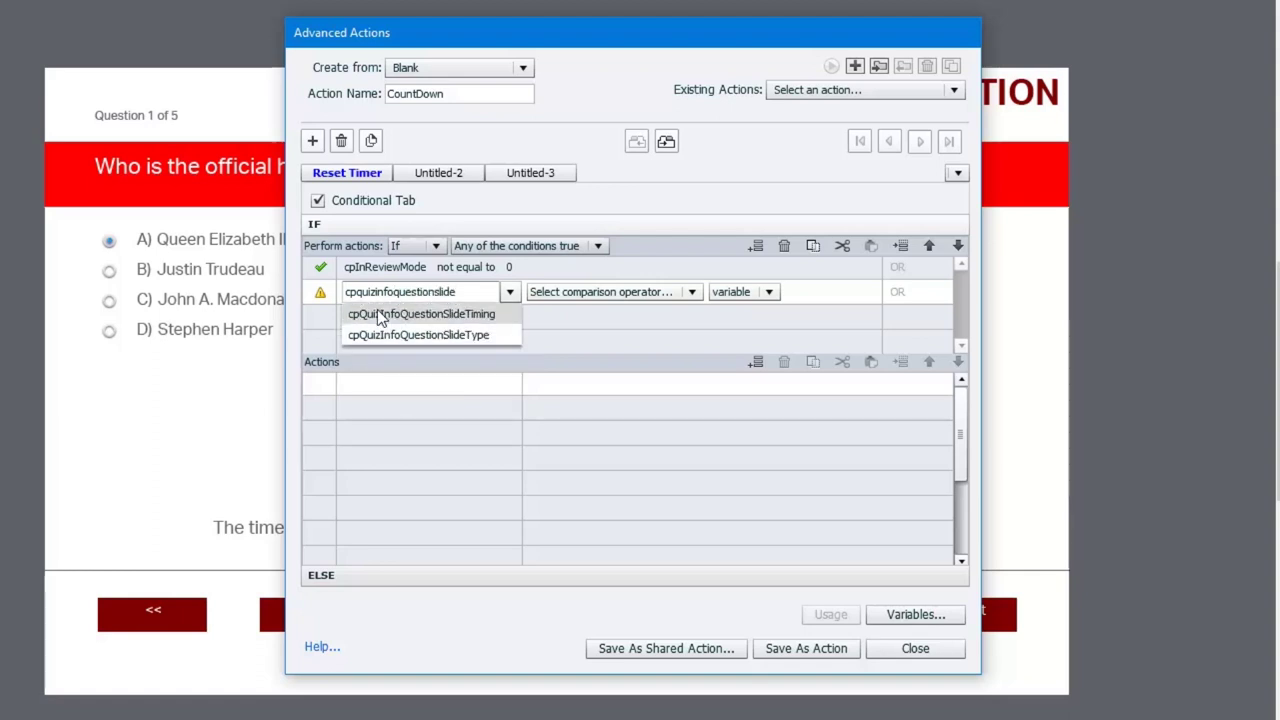
pyautogui.click(380, 314)
pyautogui.click(602, 294)
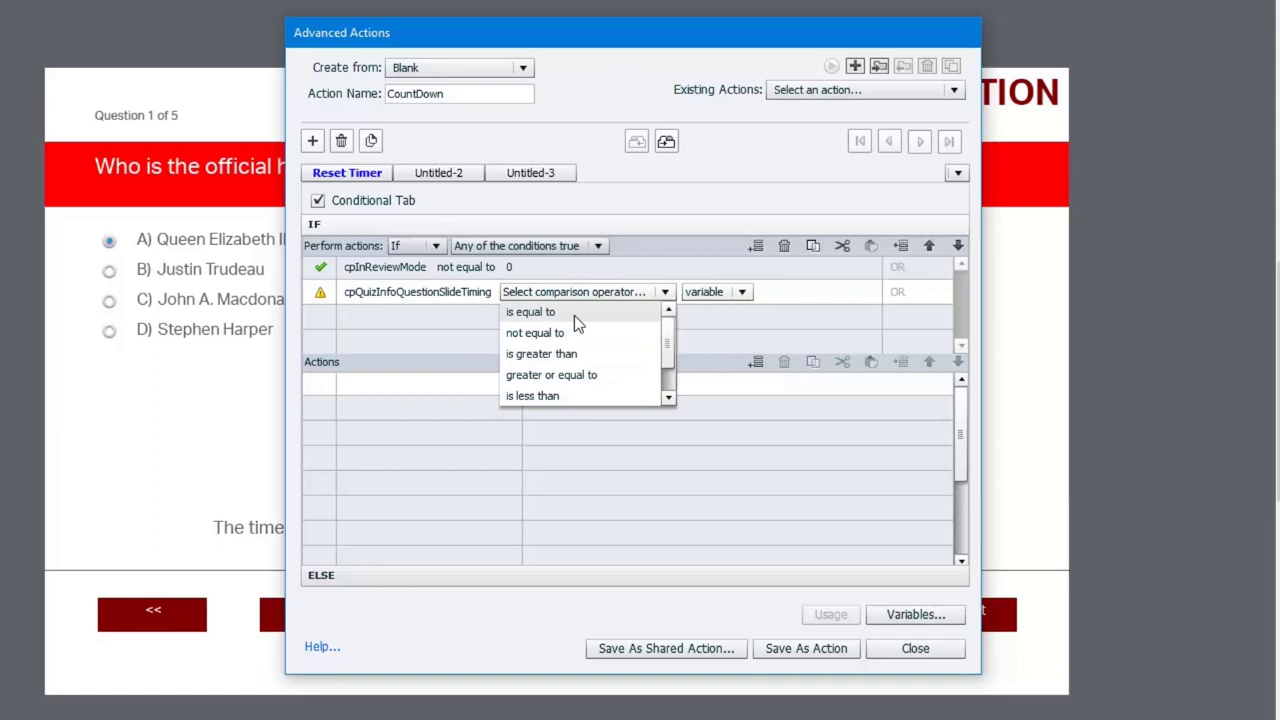
pyautogui.click(574, 313)
pyautogui.click(622, 292)
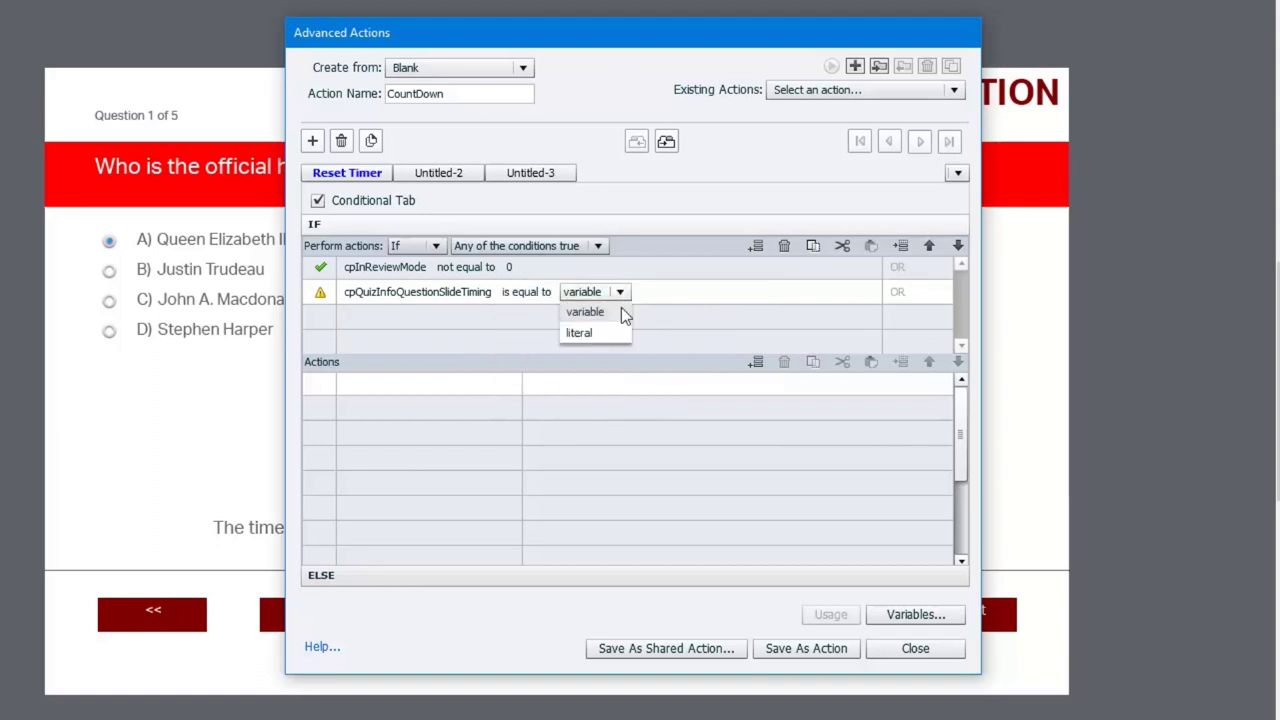
pyautogui.click(621, 309)
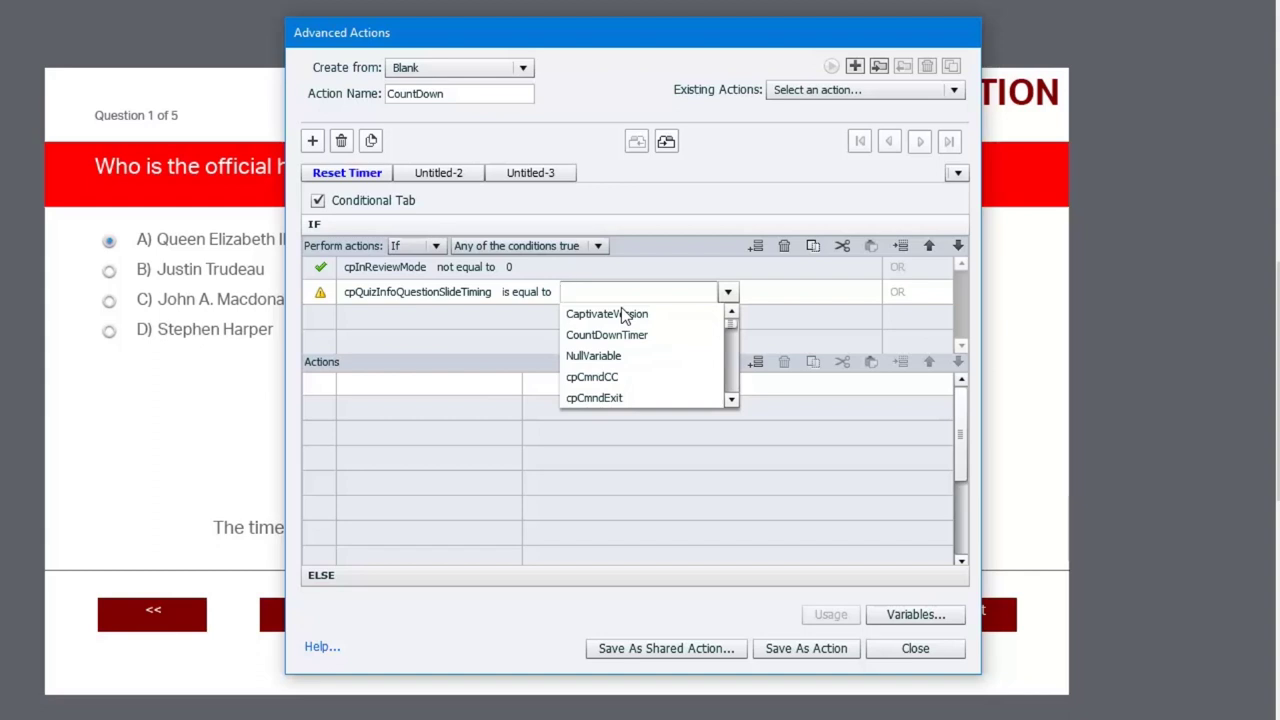
pyautogui.click(596, 357)
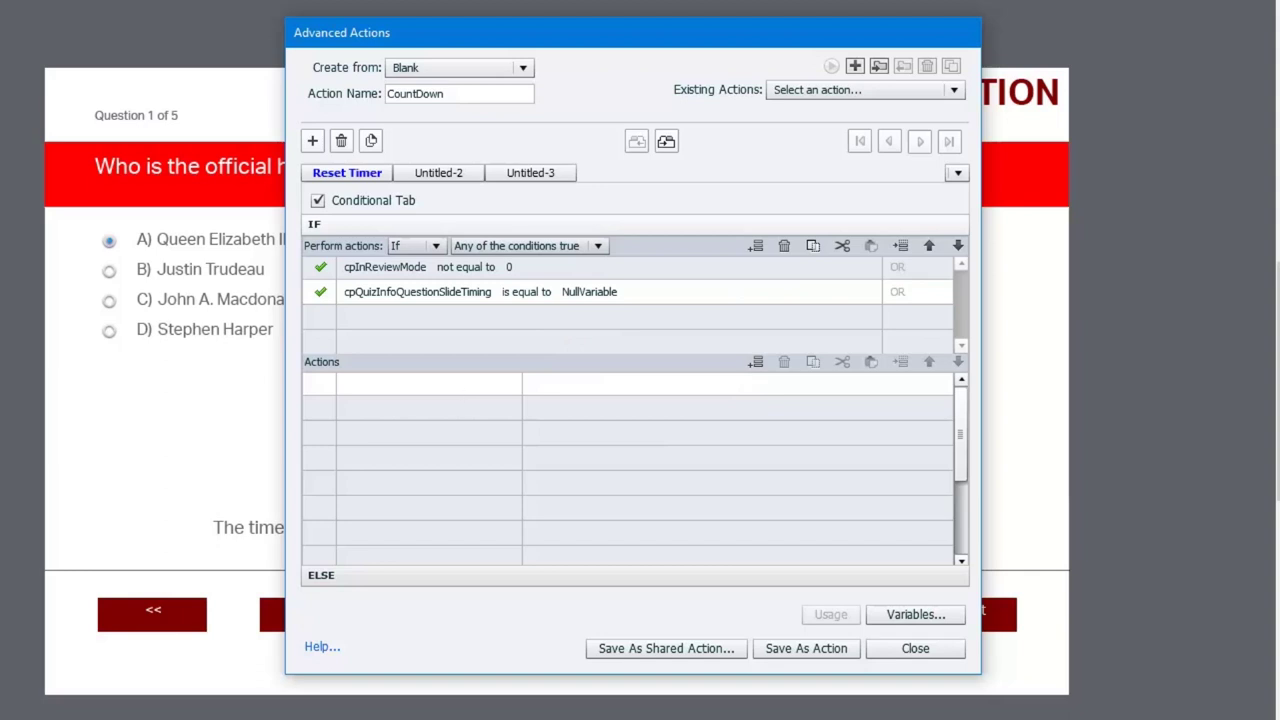
# Step: Under IF actions, hide Text_Caption_1
pyautogui.click(389, 390)
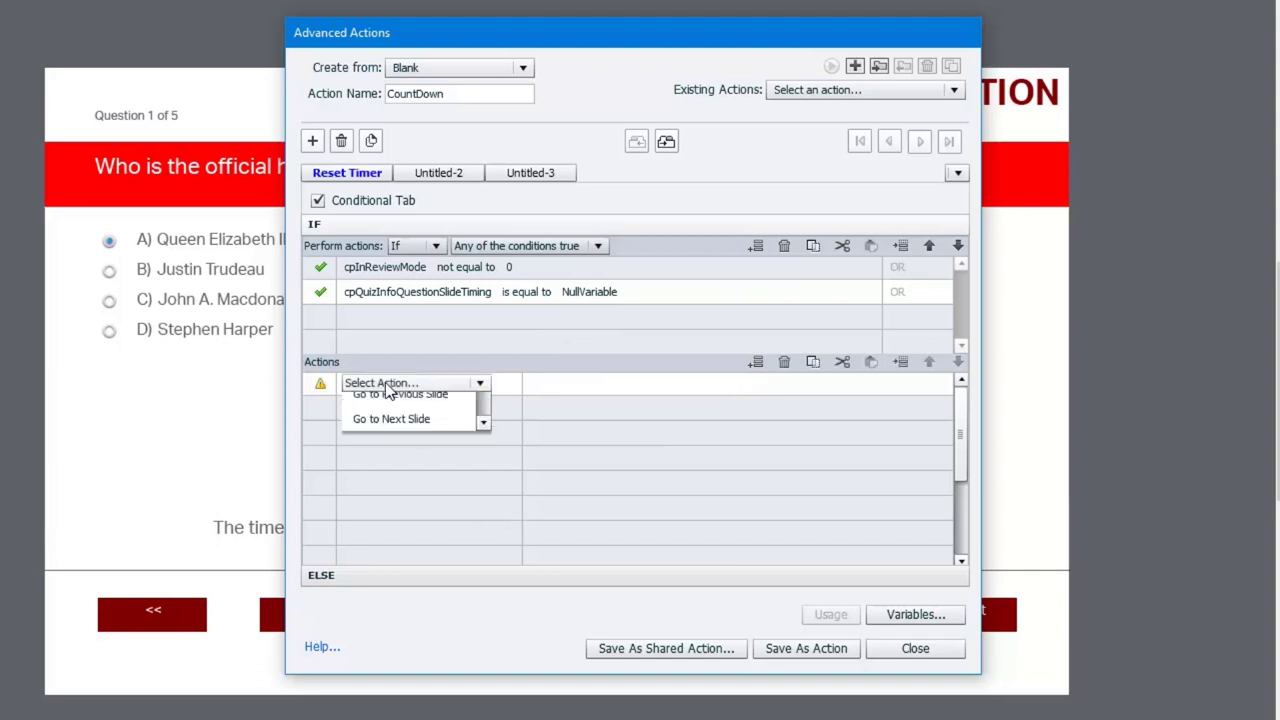
pyautogui.write('h')
pyautogui.press('Return')
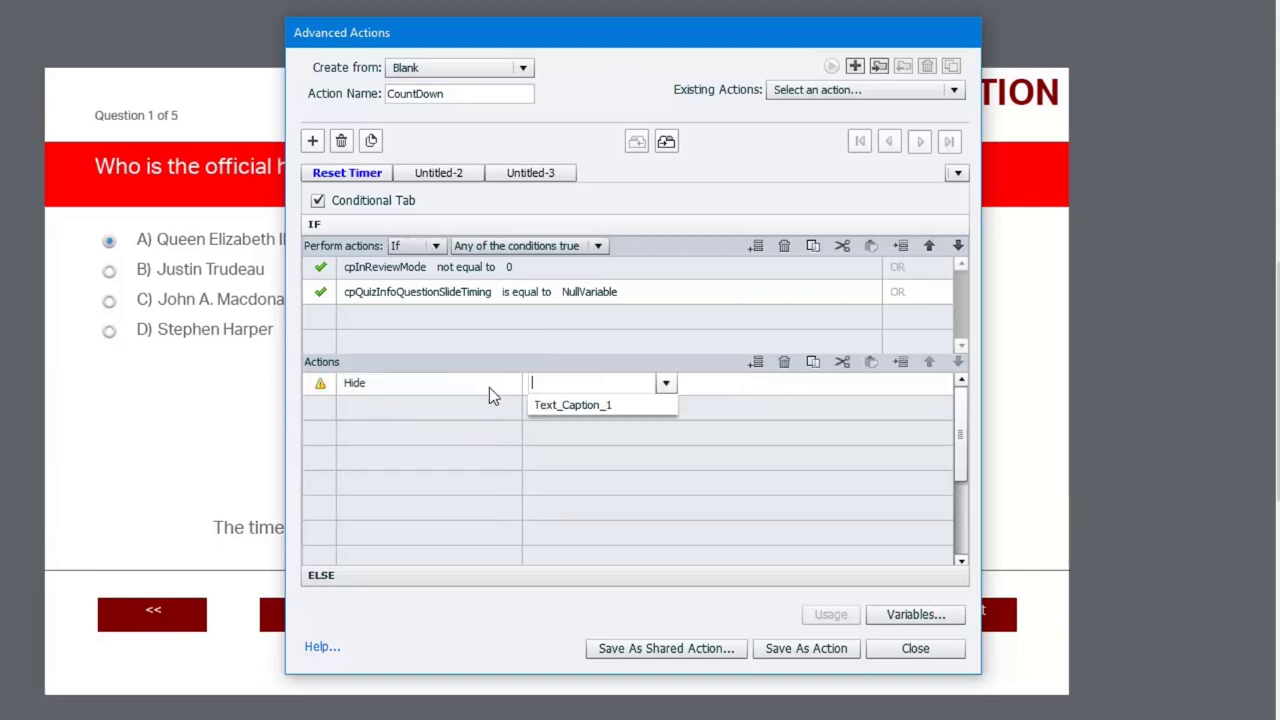
pyautogui.click(575, 407)
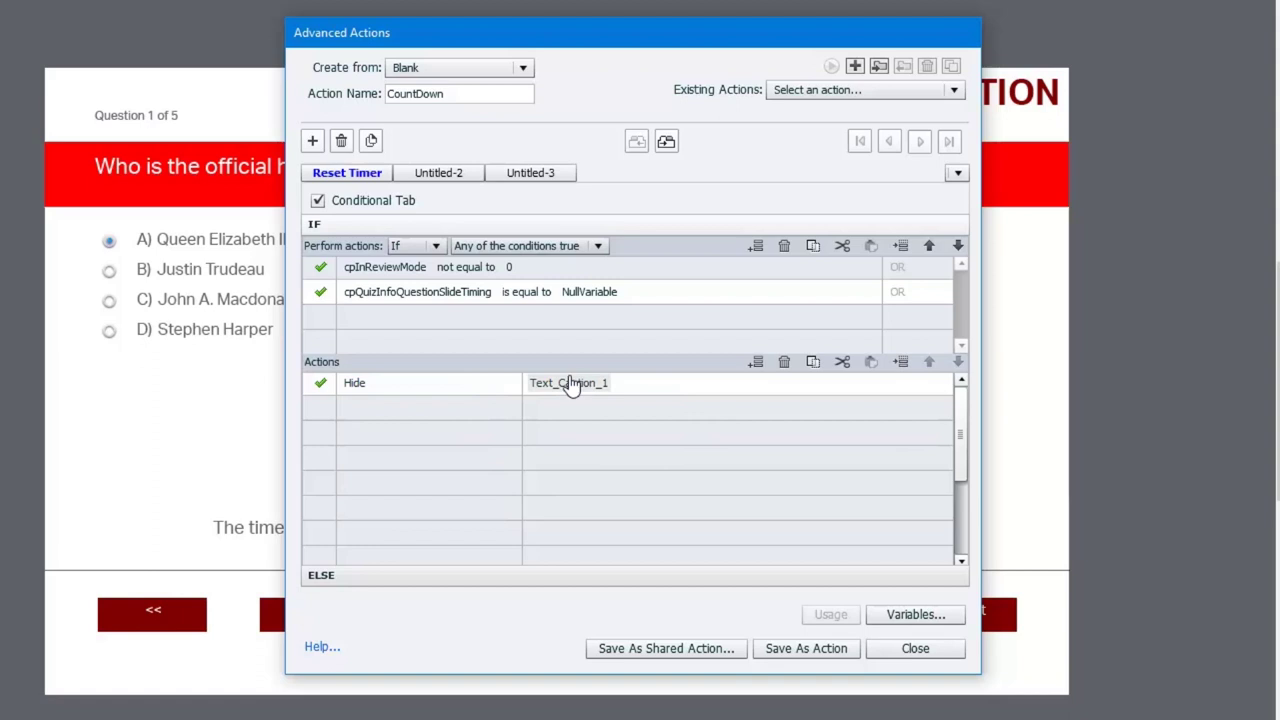
# Step: Under the ELSE branch, show Text_Caption_1
pyautogui.click(362, 573)
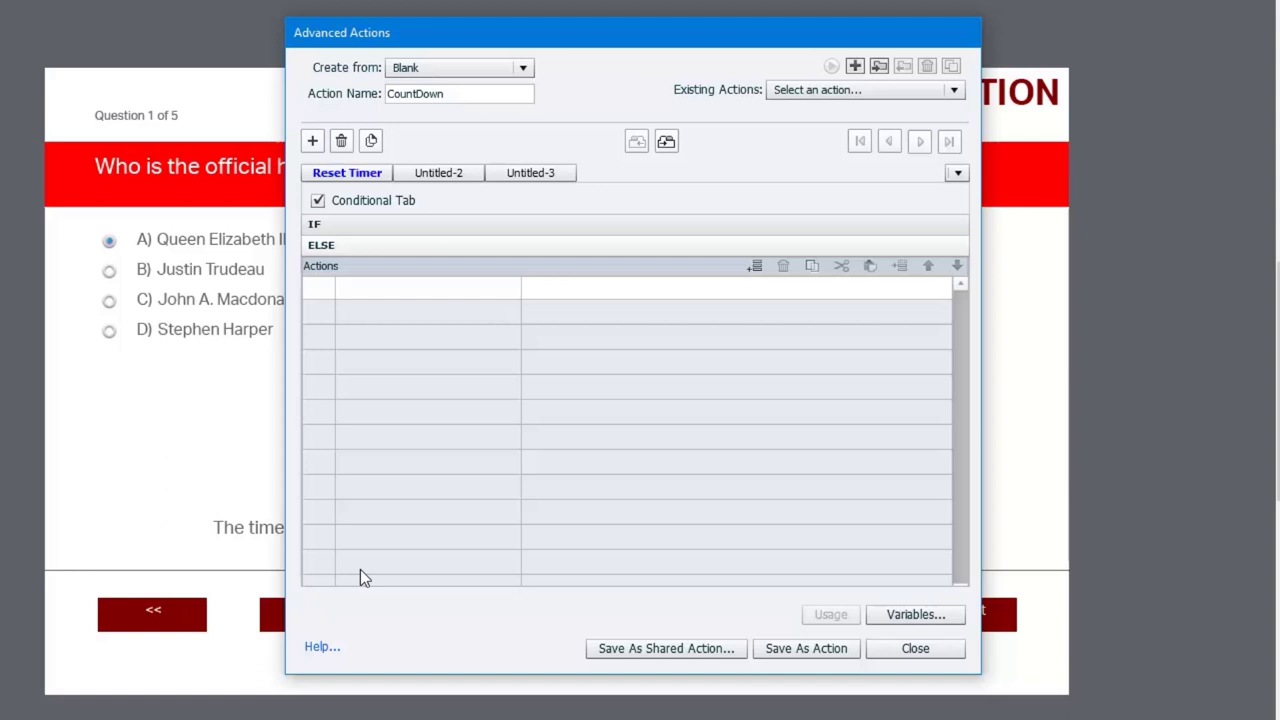
pyautogui.click(382, 290)
pyautogui.scroll(-5, 382, 290)
pyautogui.scroll(-1, 382, 290)
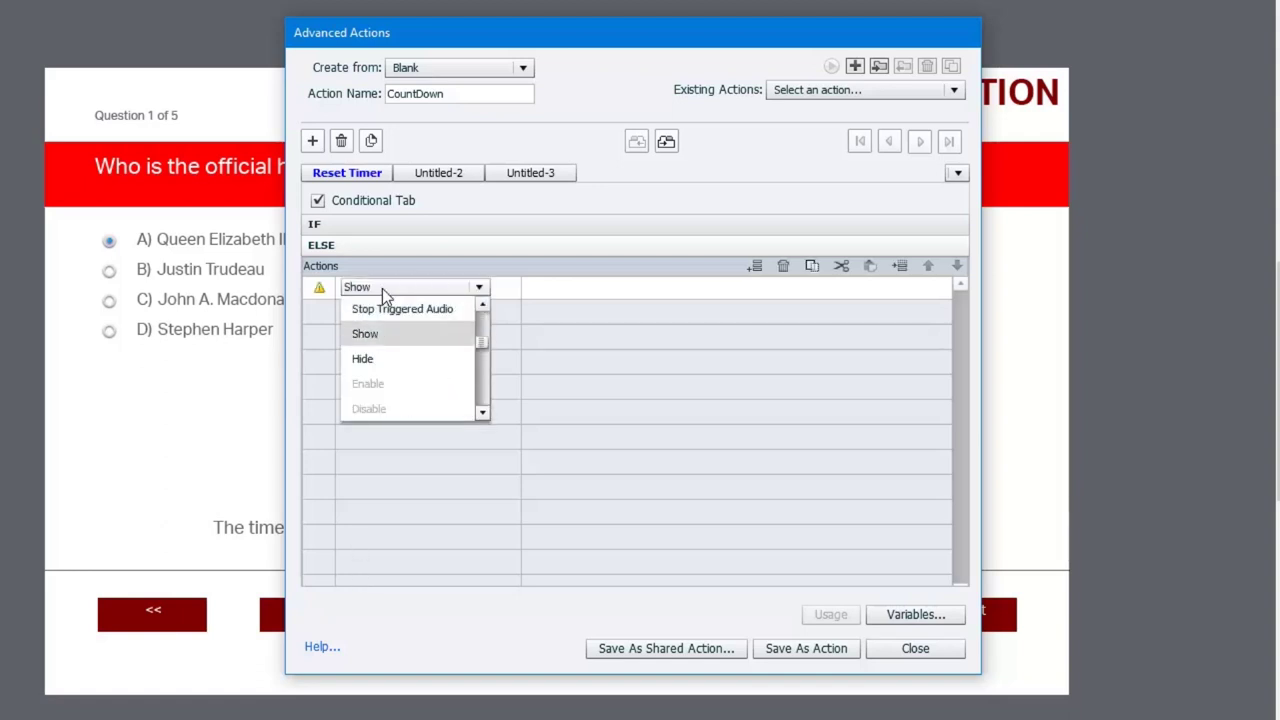
pyautogui.click(378, 338)
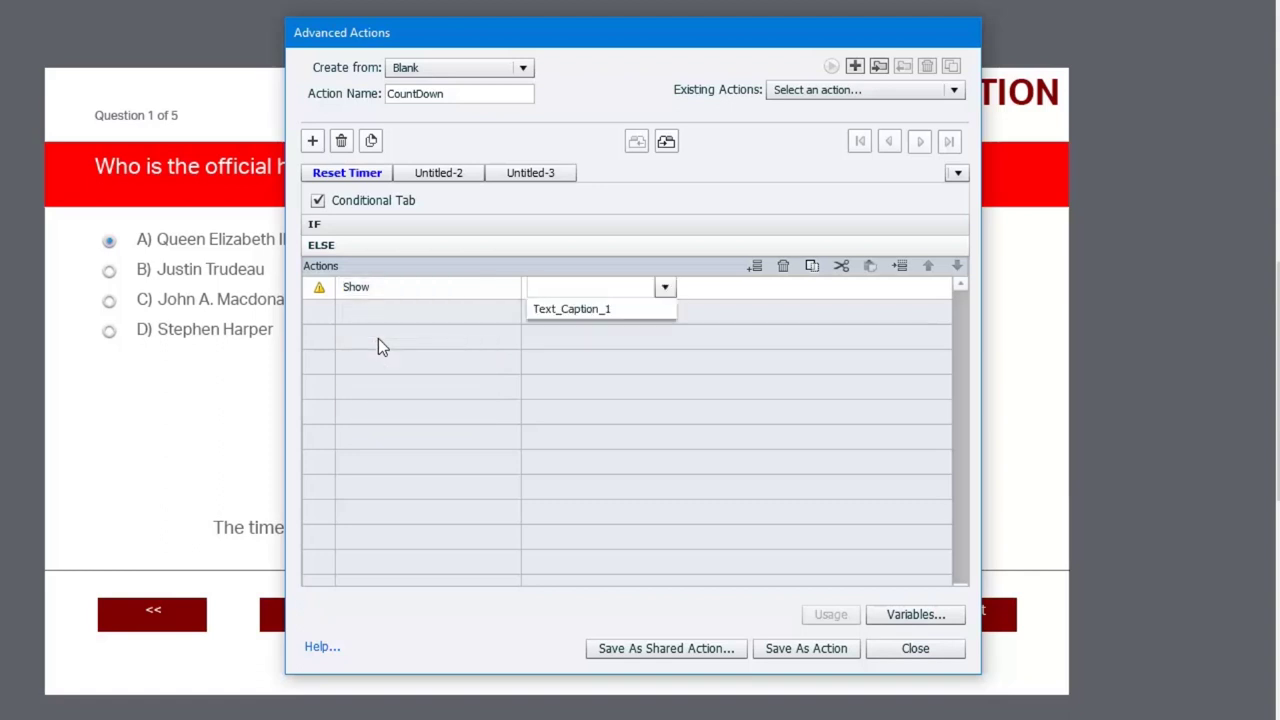
pyautogui.click(573, 309)
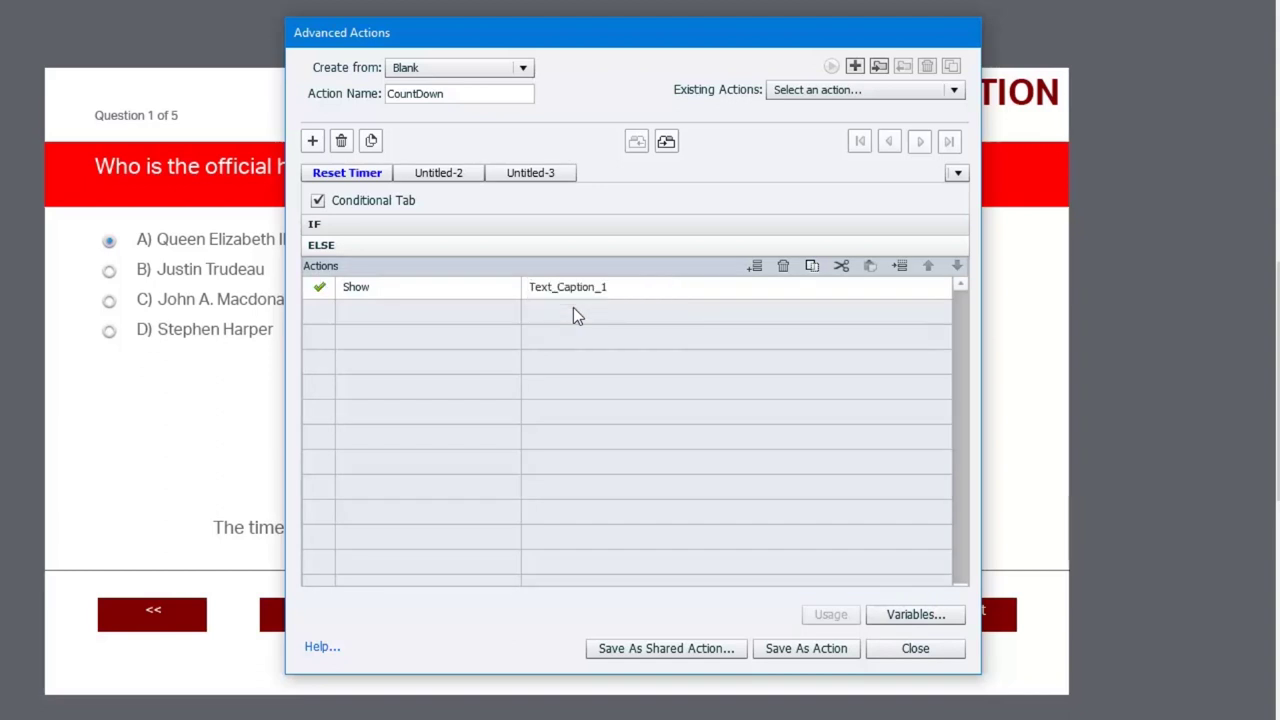
# Step: Add an ELSE action assigning CountDownTimer the value of variable cpQuizInfoQuestionSlideTiming
pyautogui.click(369, 312)
pyautogui.write('a')
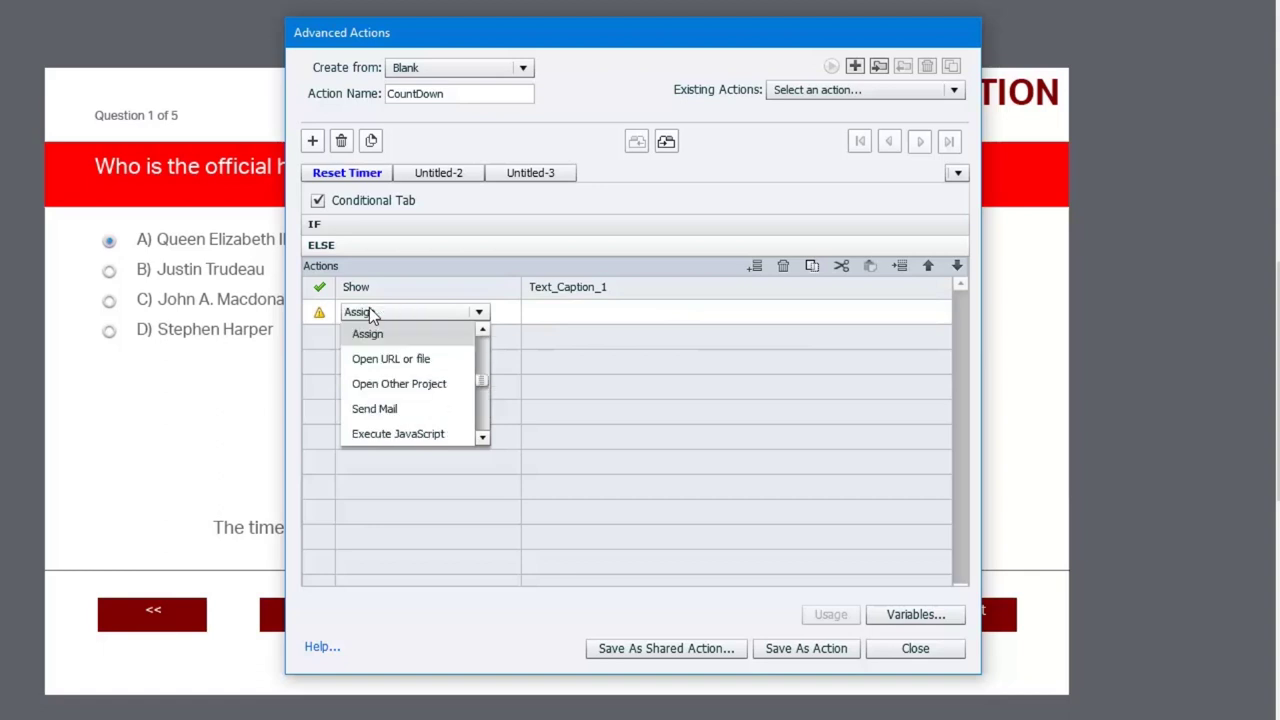
pyautogui.click(376, 340)
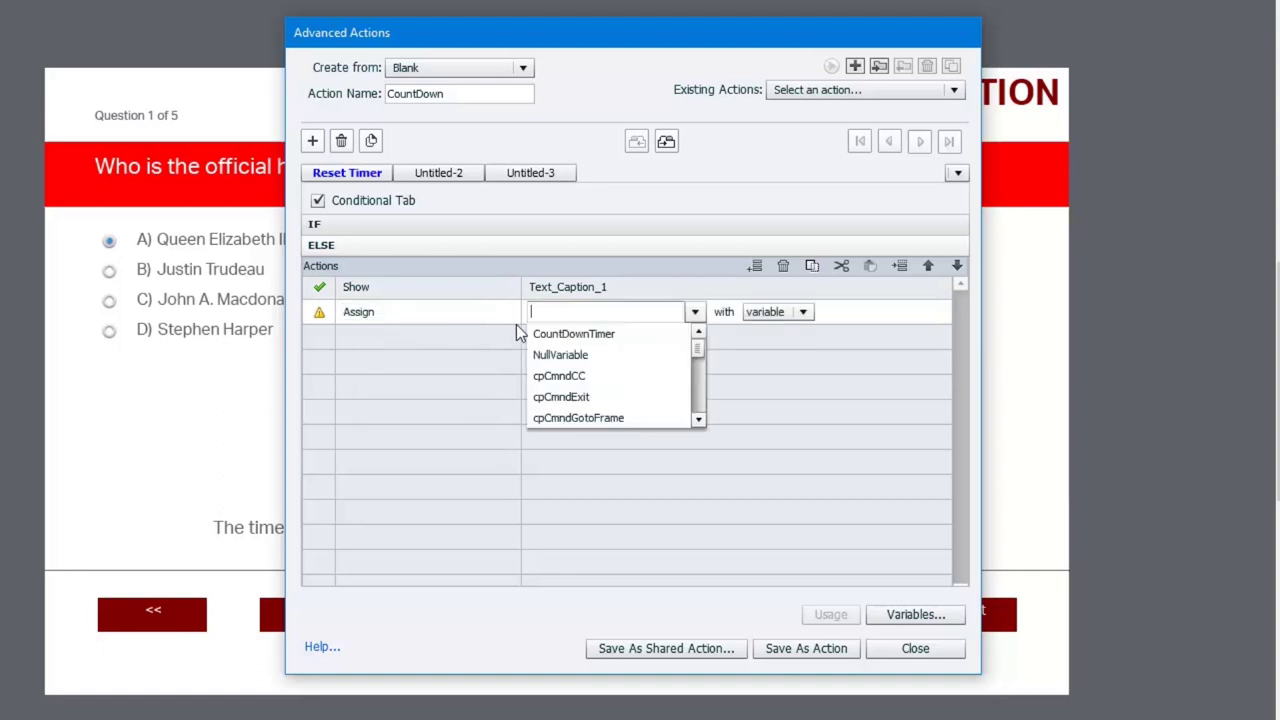
pyautogui.click(551, 330)
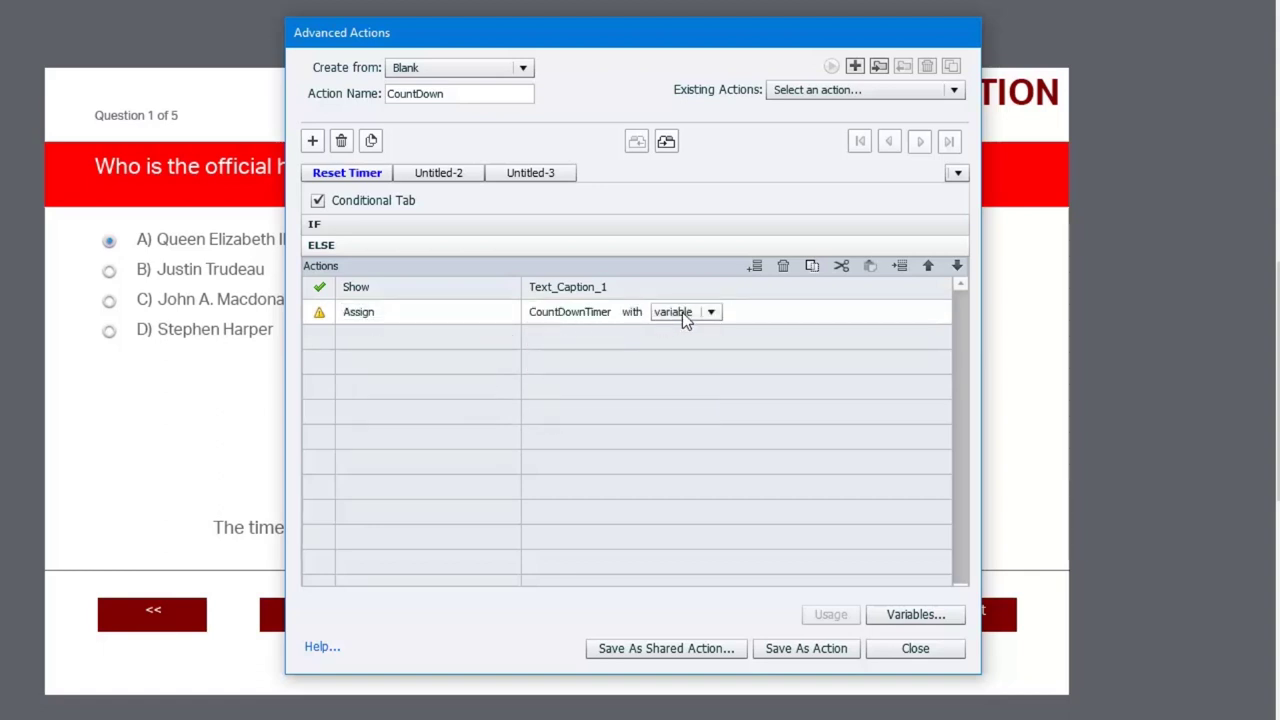
pyautogui.click(682, 312)
pyautogui.click(687, 333)
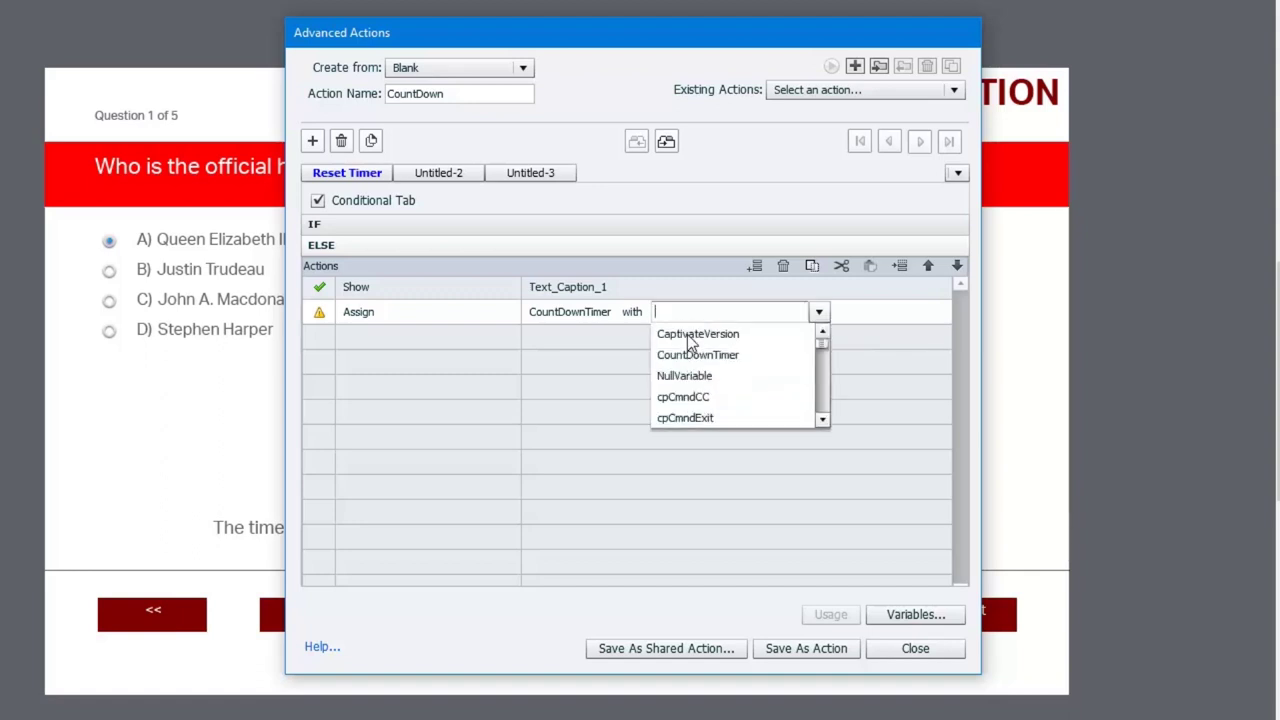
pyautogui.write('cpquiz')
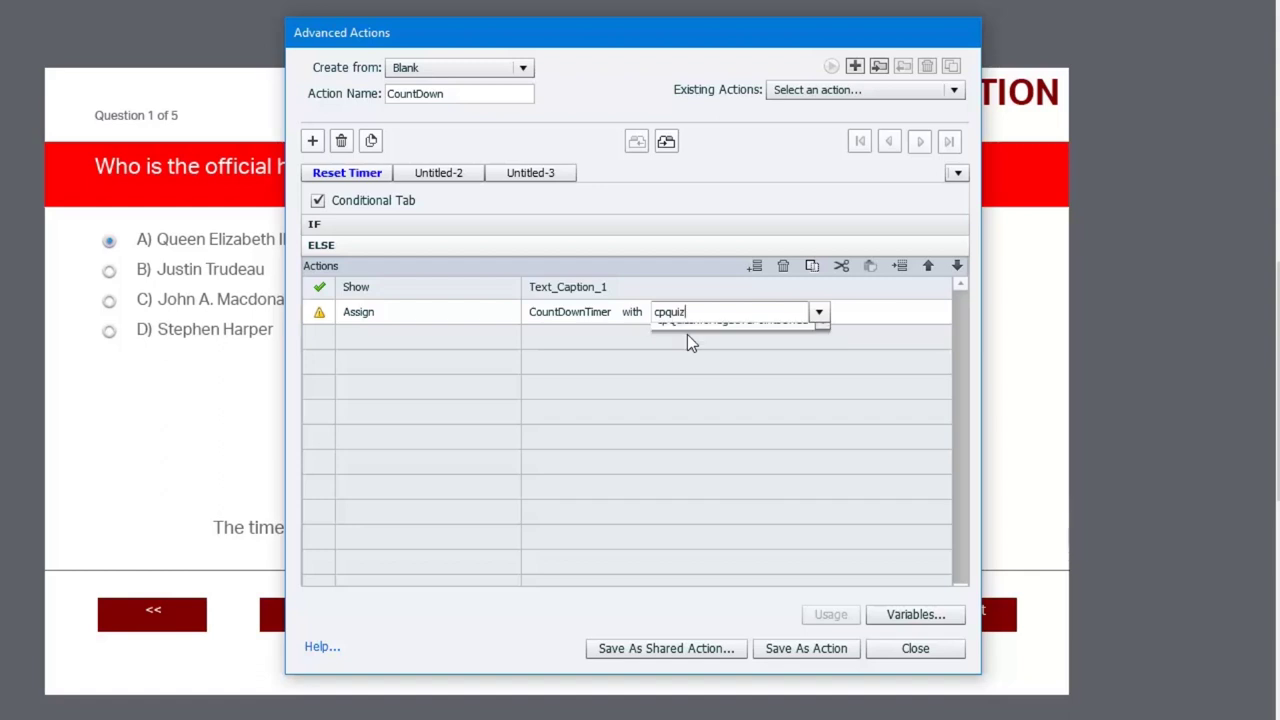
pyautogui.write('infoquestio')
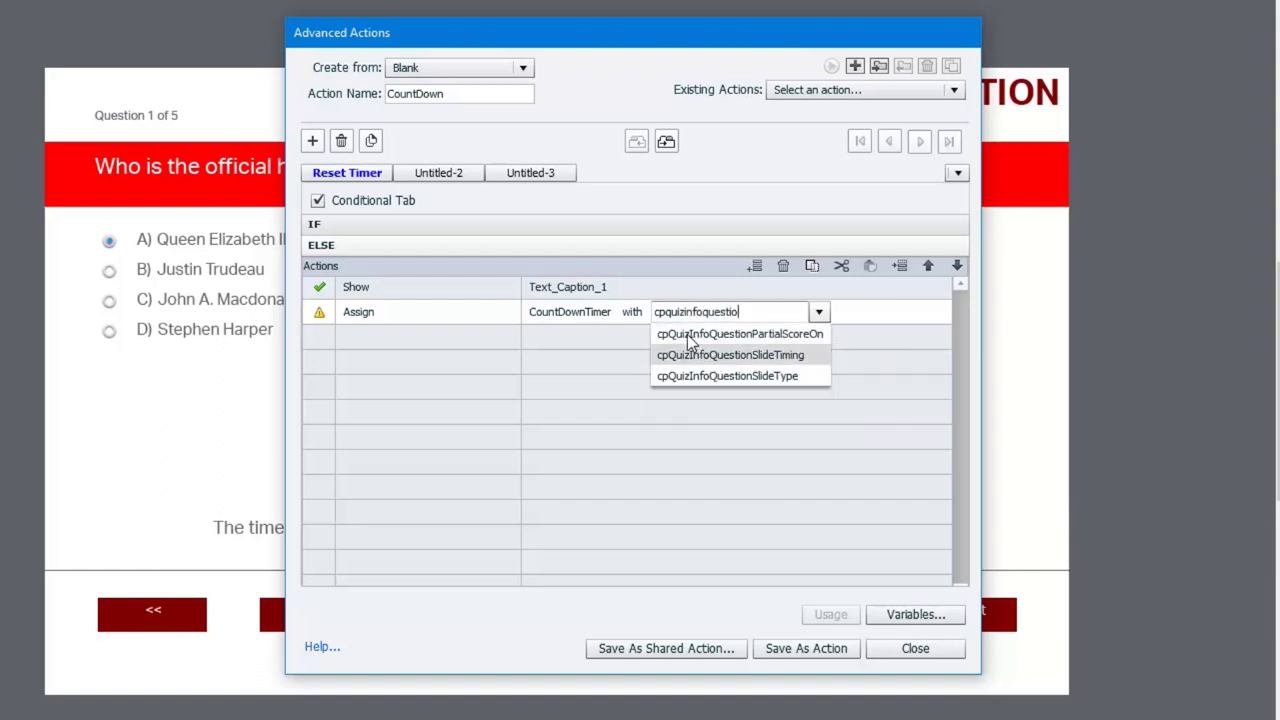
pyautogui.click(700, 355)
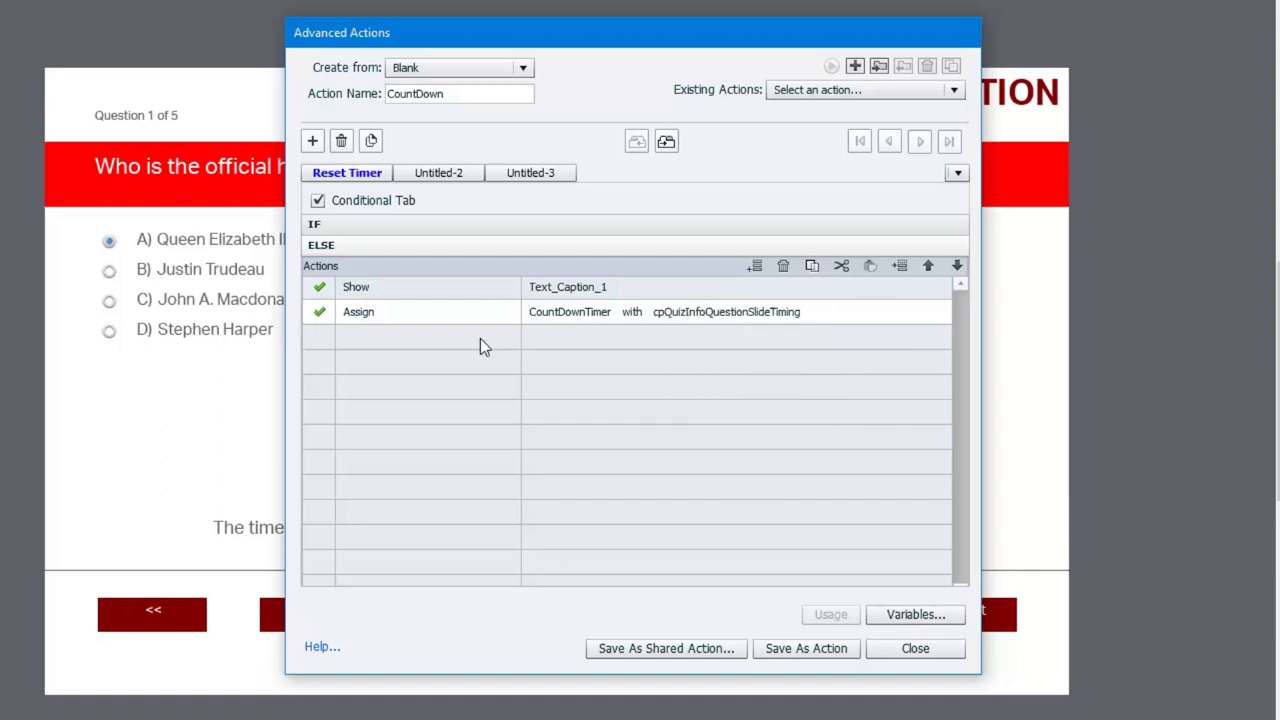
pyautogui.doubleClick(434, 172)
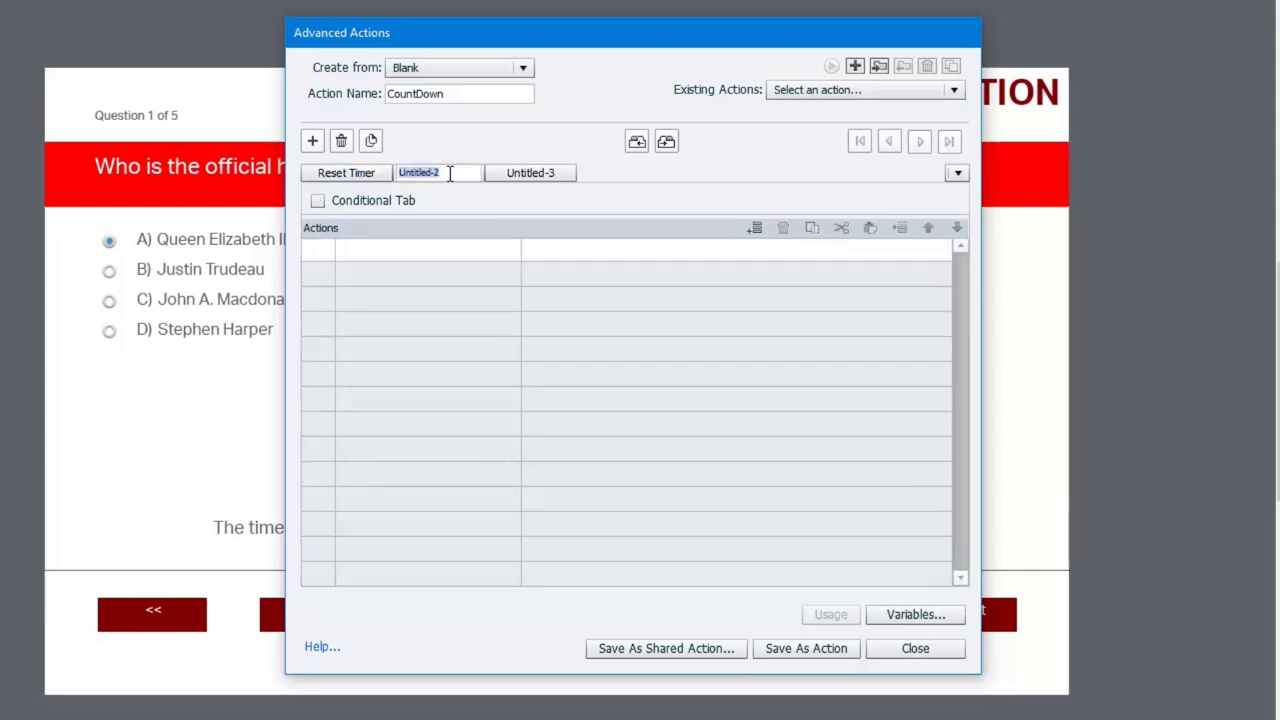
# Step: Name the second decision Countdown and make it a conditional While loop
pyautogui.write('Countdown')
pyautogui.click(319, 203)
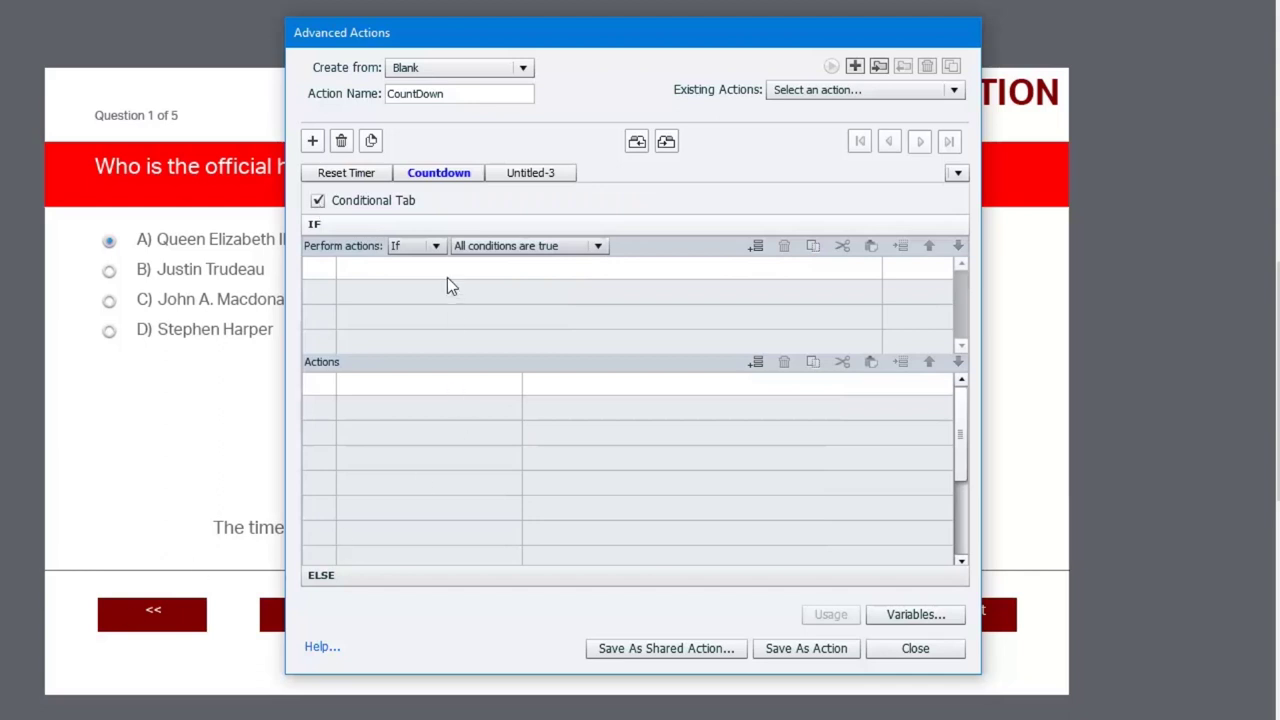
pyautogui.click(436, 246)
pyautogui.click(421, 288)
# Step: Set the loop condition to CountDownTimer is greater than literal 0
pyautogui.click(365, 265)
pyautogui.write('countd')
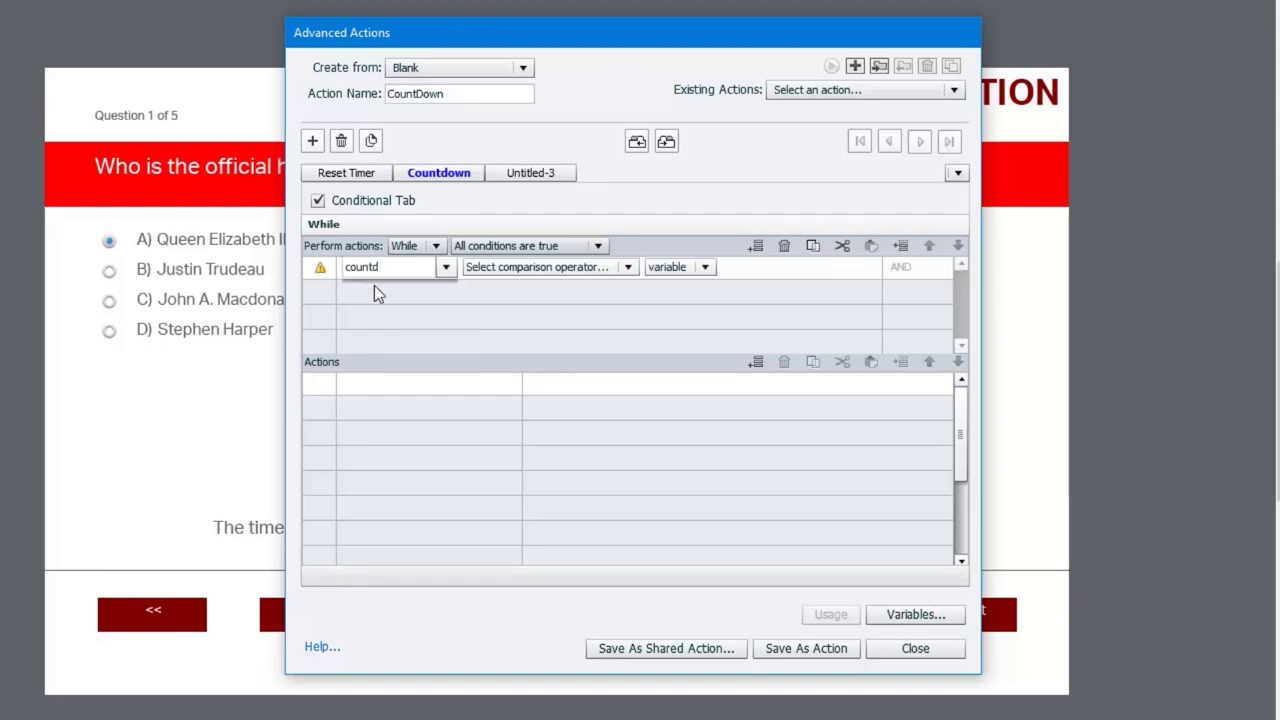
pyautogui.click(376, 289)
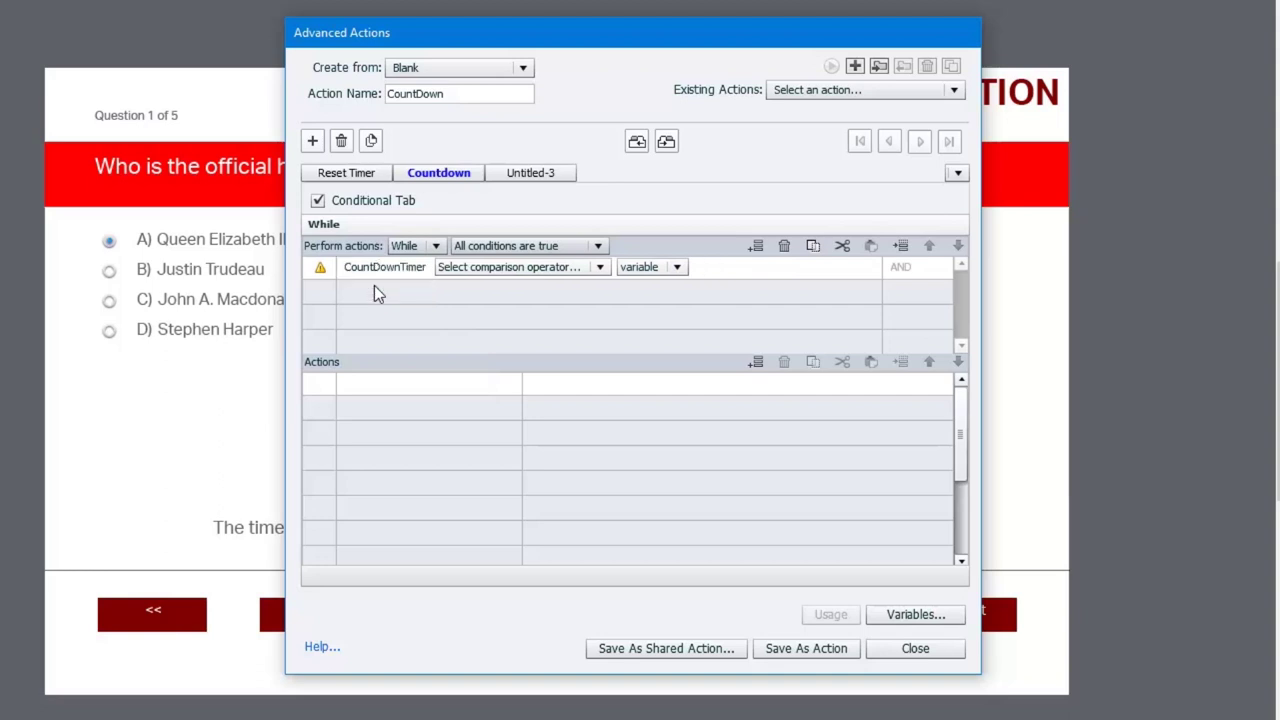
pyautogui.click(505, 267)
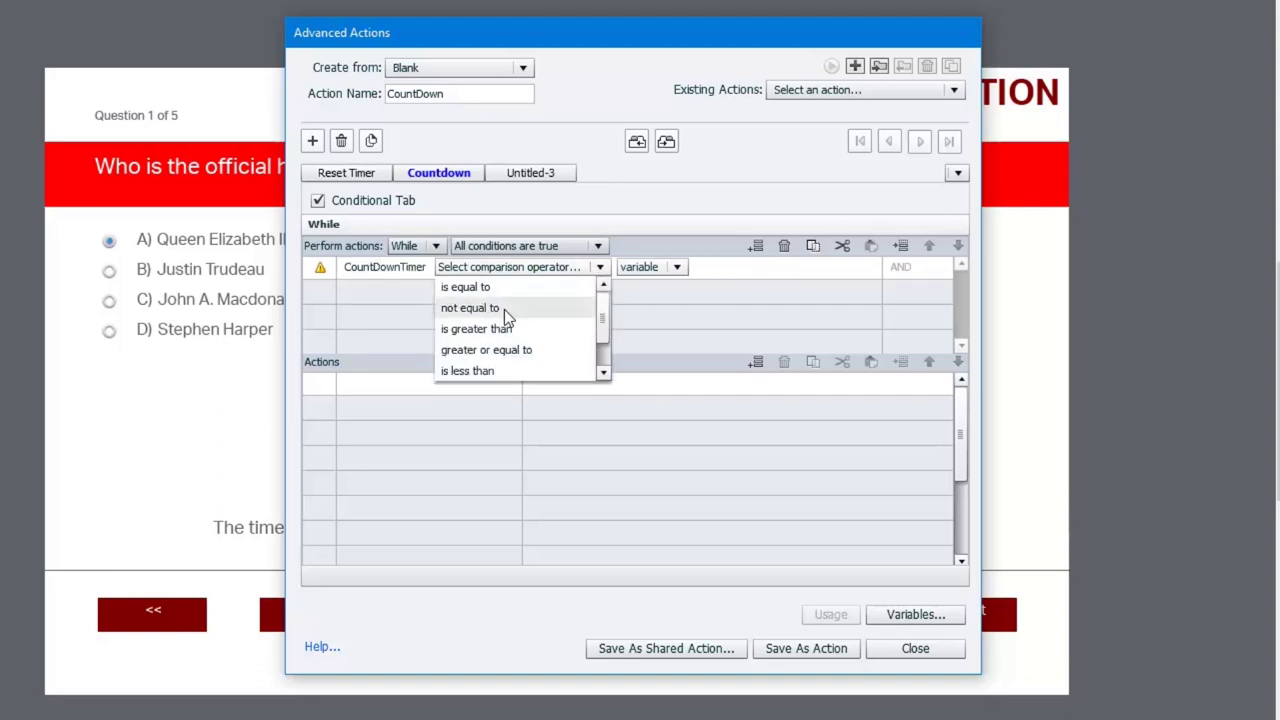
pyautogui.click(506, 330)
pyautogui.click(560, 267)
pyautogui.click(565, 303)
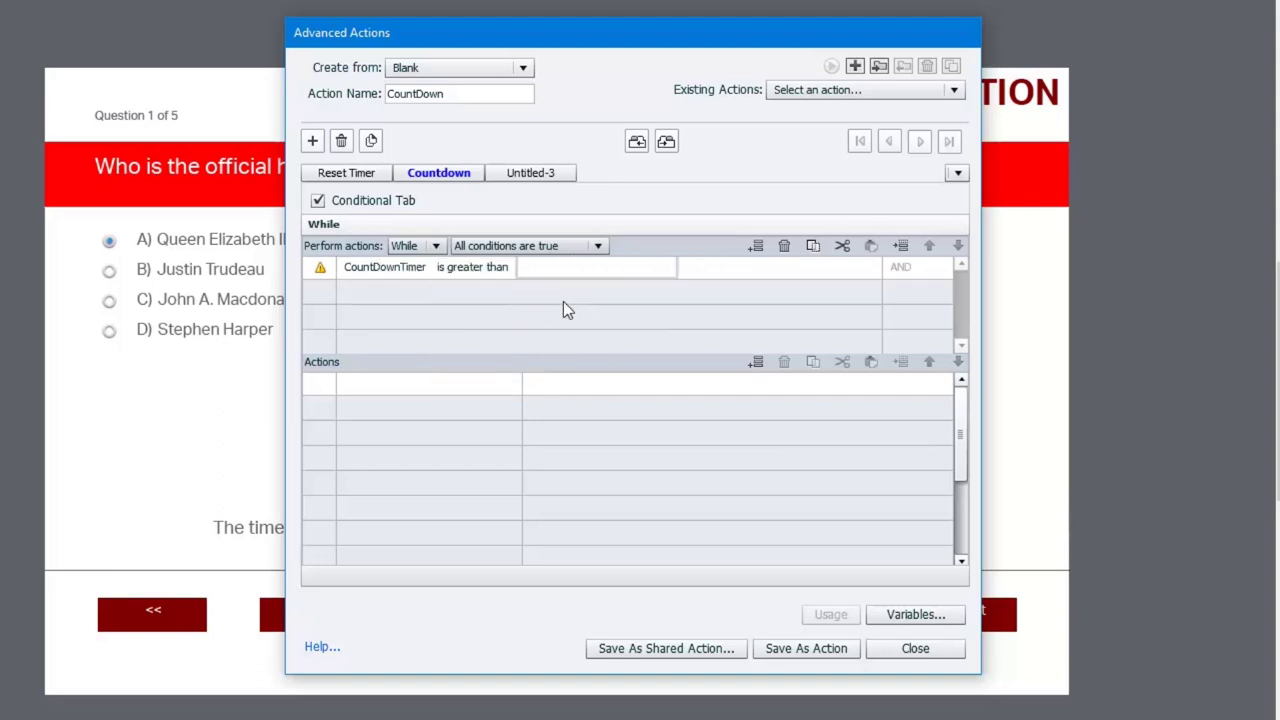
pyautogui.write('0')
pyautogui.press('Return')
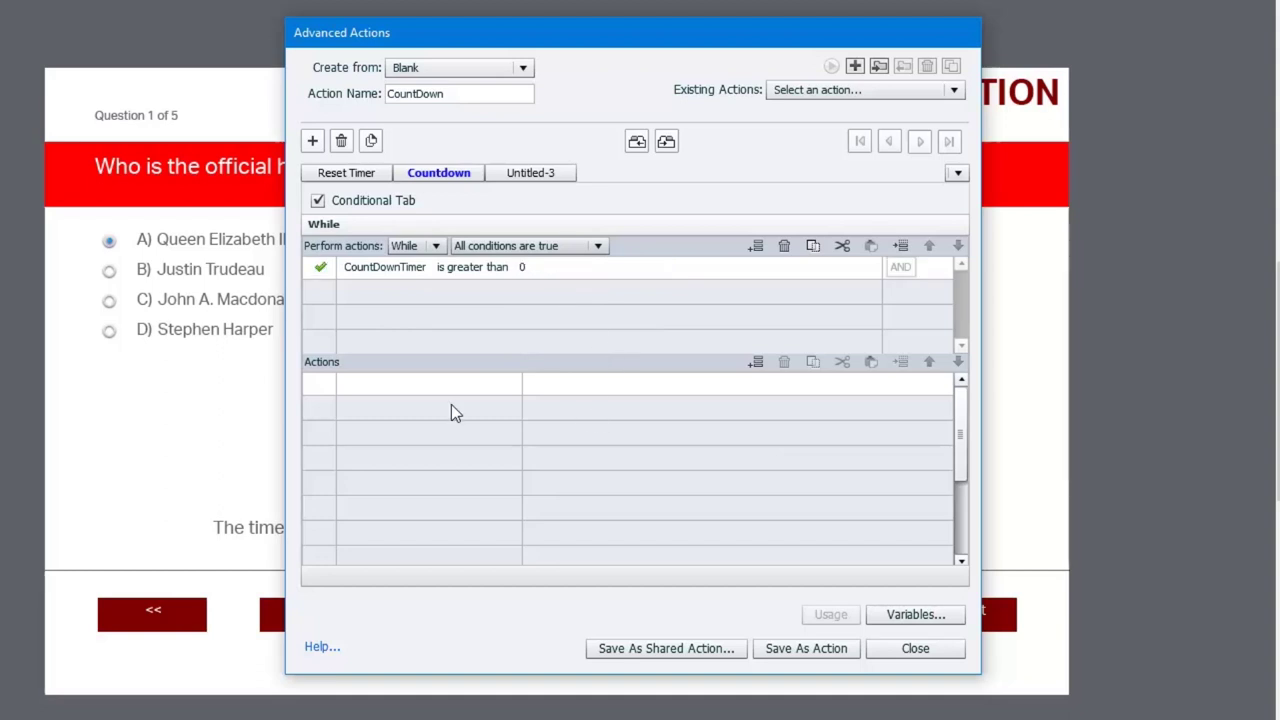
# Step: Add a Decrement CountDownTimer by 1 action and save the CountDown action
pyautogui.click(394, 382)
pyautogui.scroll(-5, 394, 382)
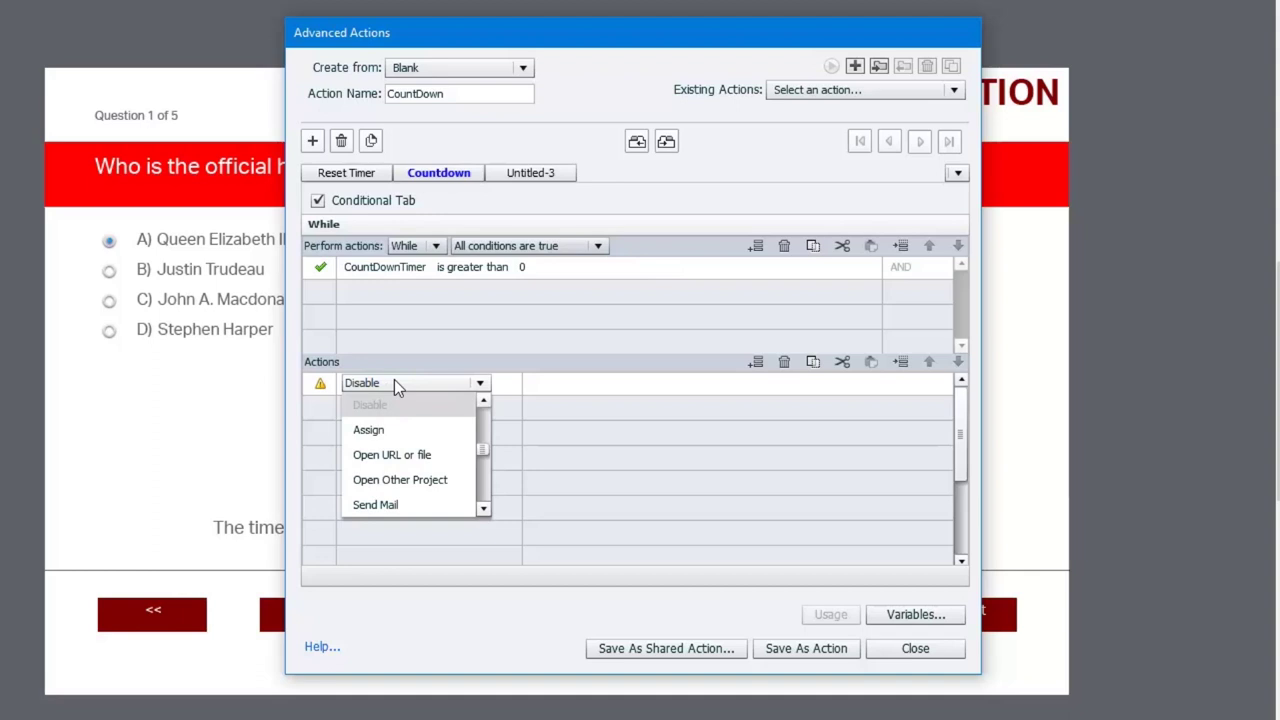
pyautogui.click(379, 479)
pyautogui.click(571, 405)
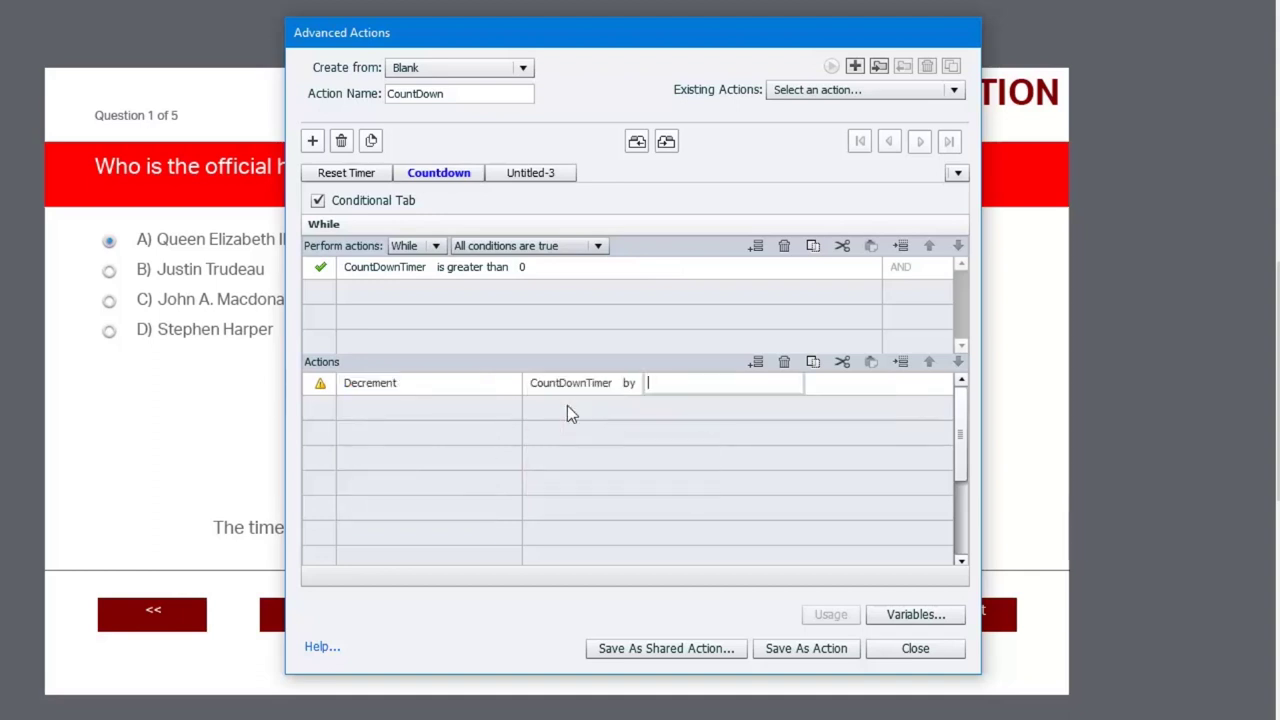
pyautogui.write('1')
pyautogui.press('Return')
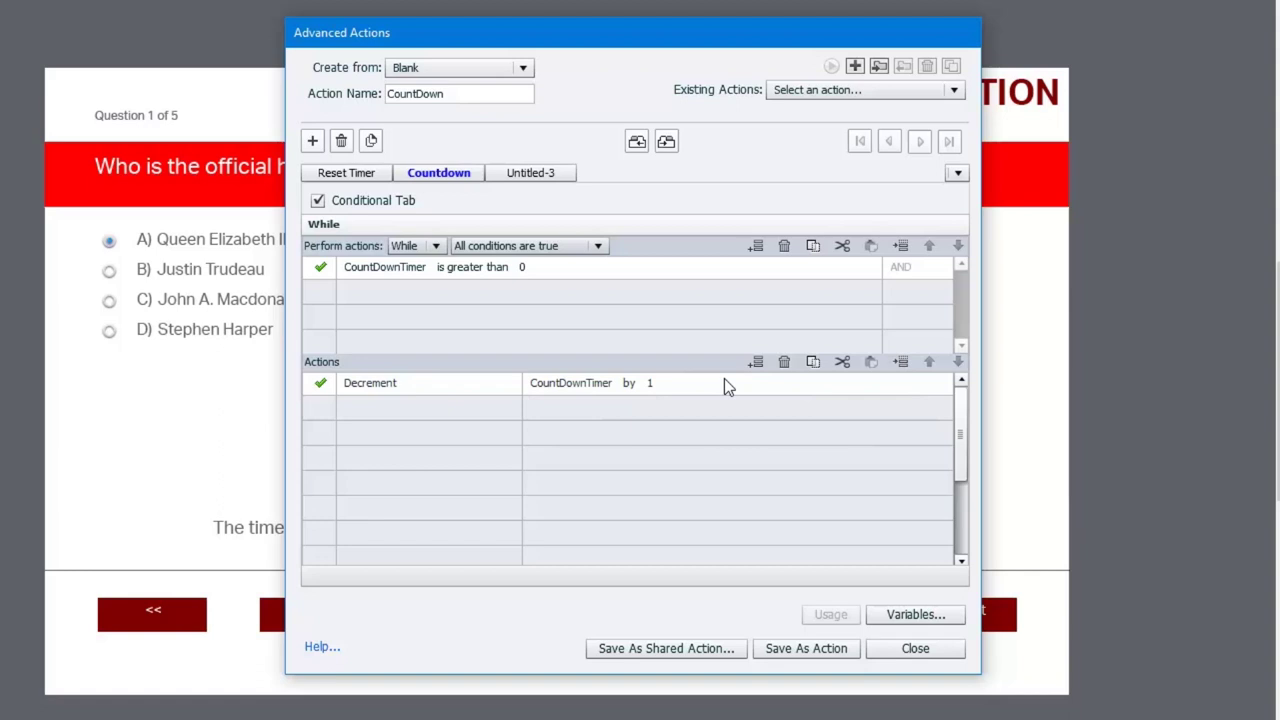
pyautogui.click(817, 647)
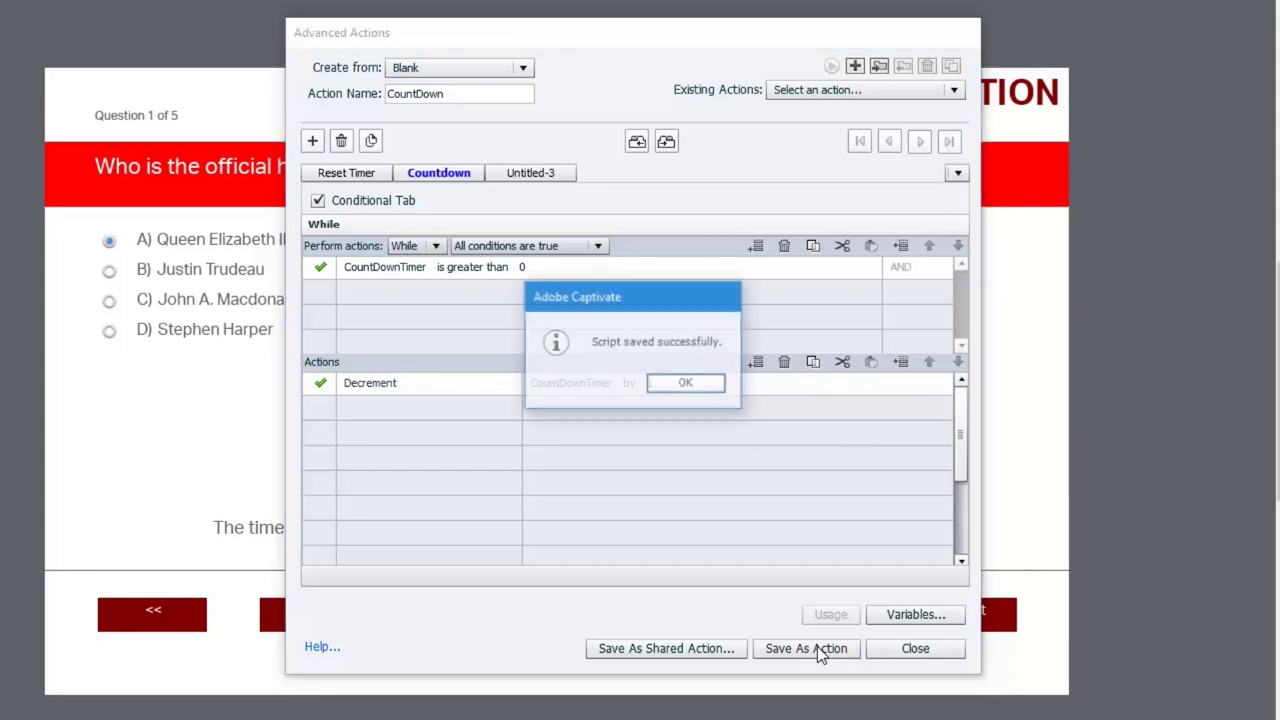
# Step: Dismiss the save confirmation and close the Advanced Actions editor
pyautogui.click(688, 385)
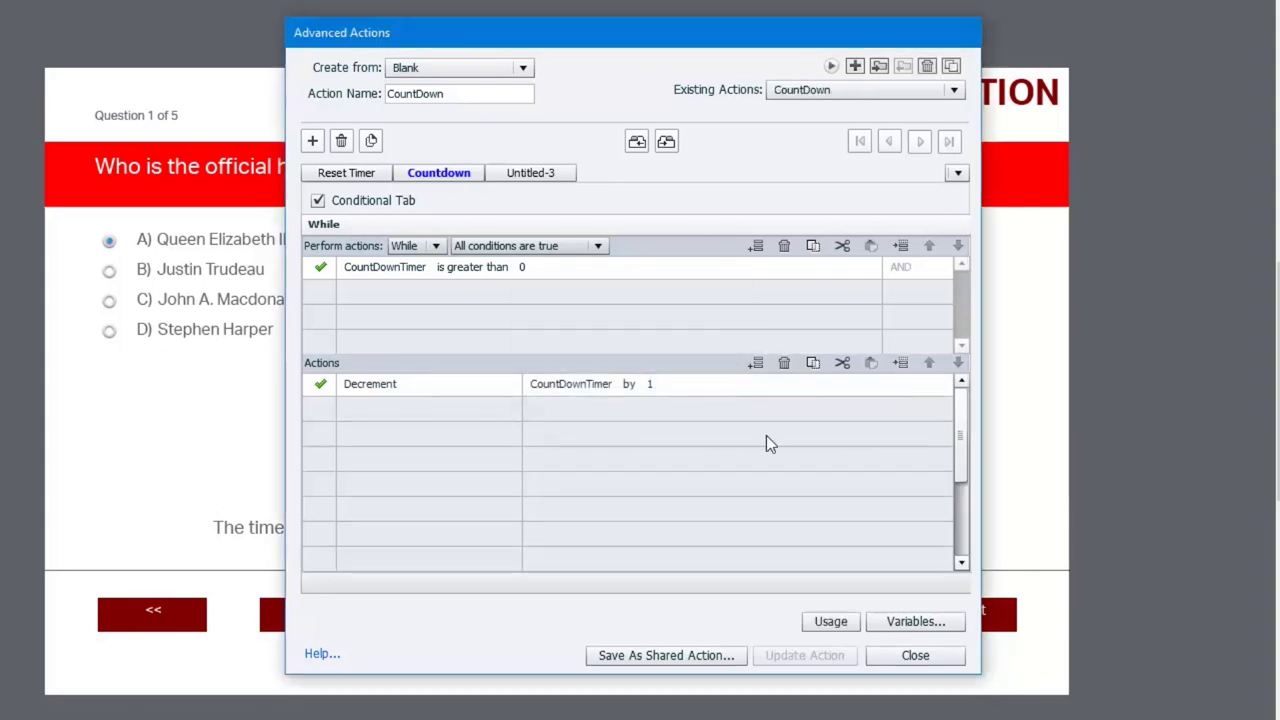
pyautogui.click(915, 655)
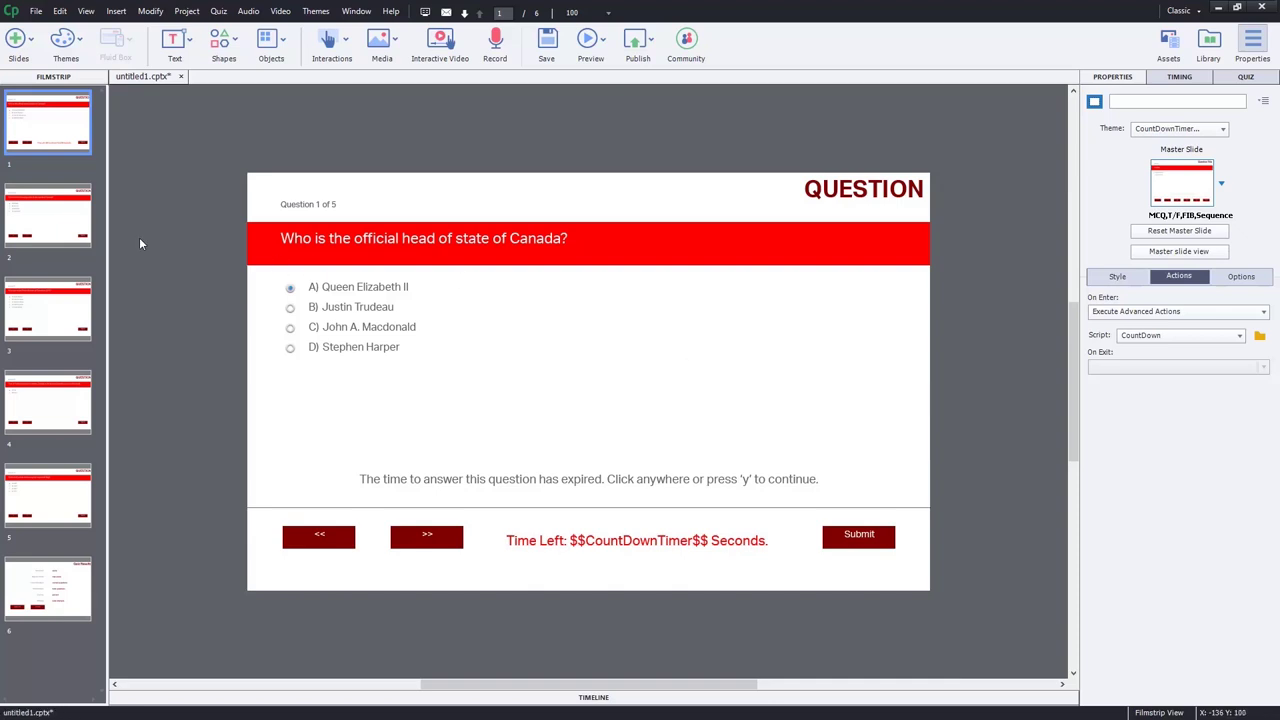
# Step: Set On Enter to Execute Advanced Actions for questions 2 and 3
pyautogui.click(72, 230)
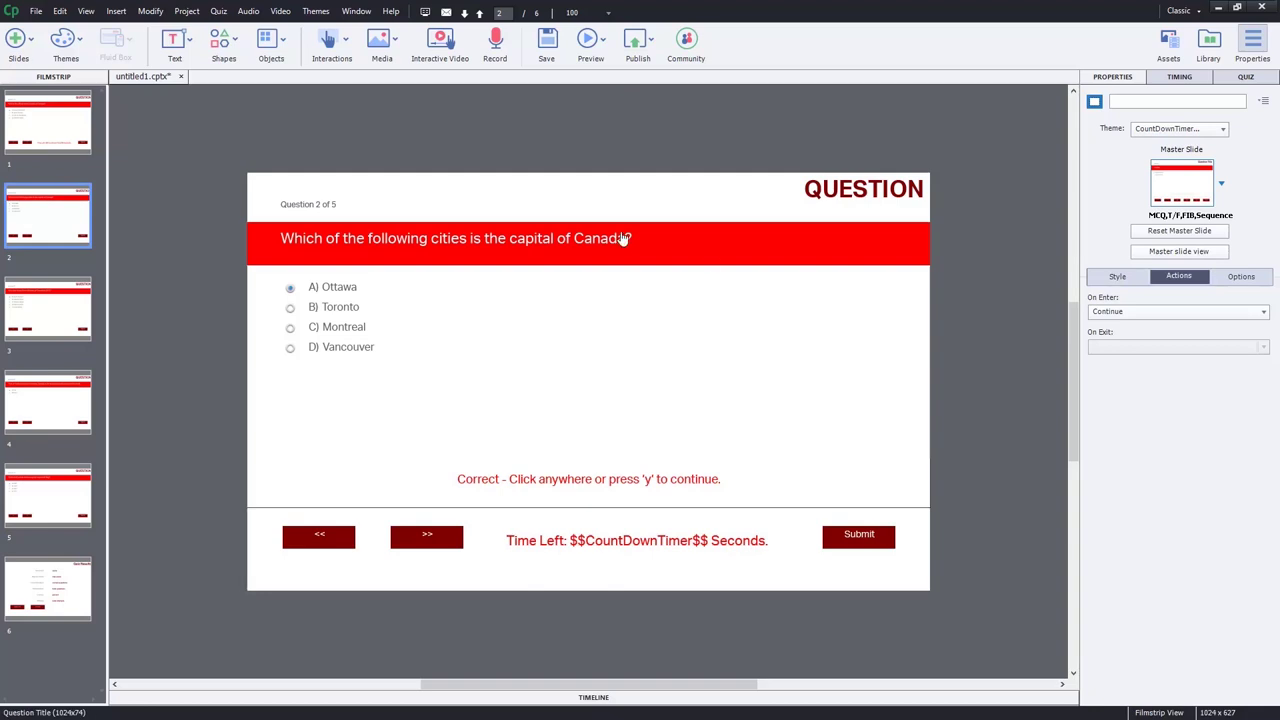
pyautogui.click(1135, 316)
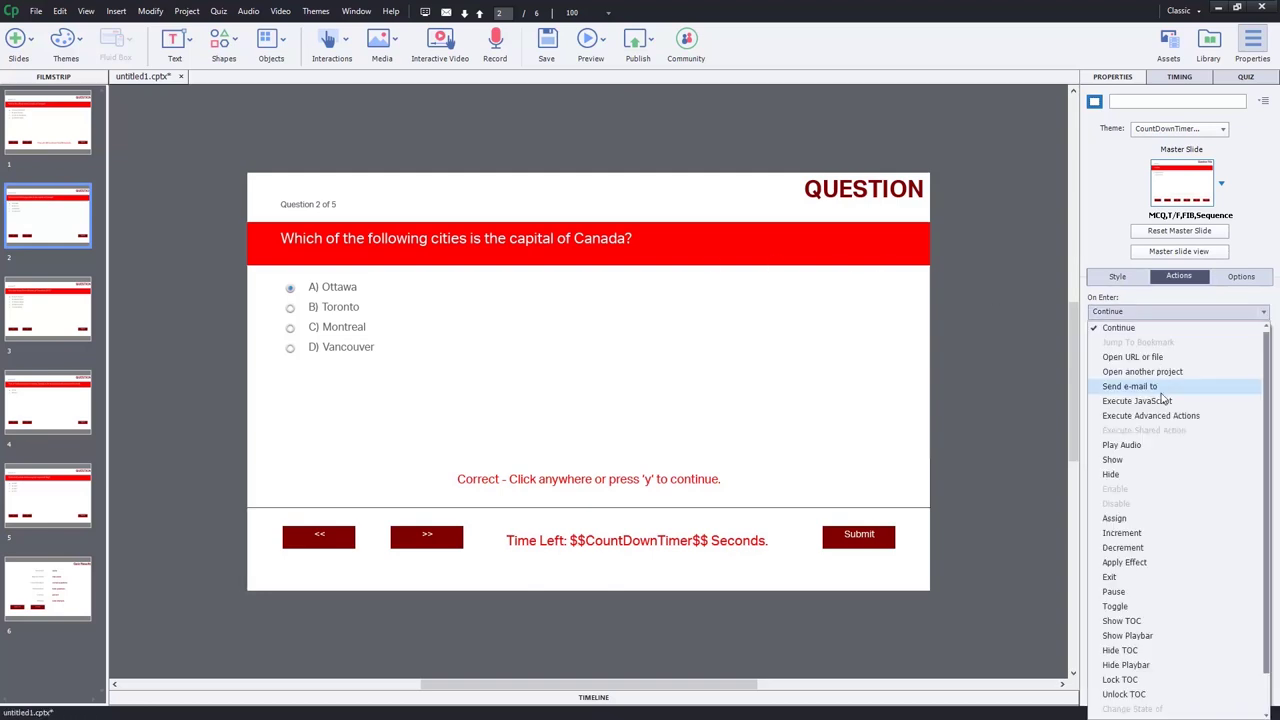
pyautogui.press('Escape')
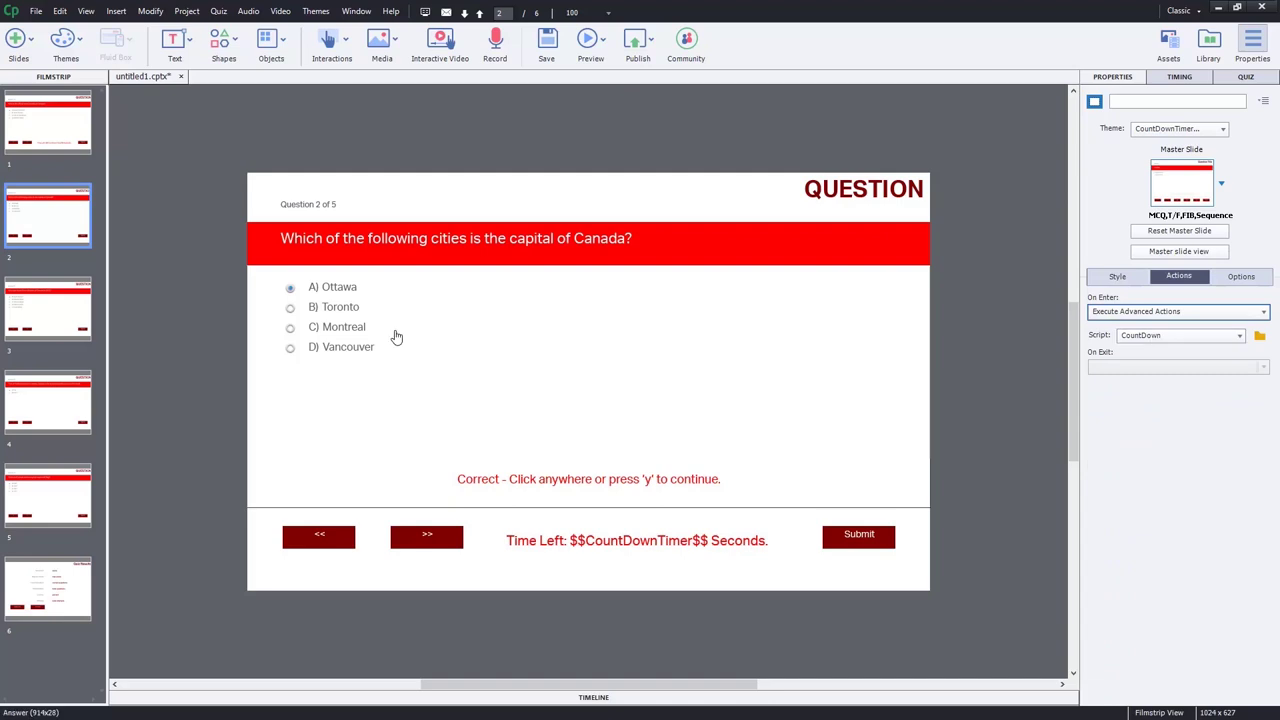
pyautogui.click(72, 318)
pyautogui.click(1145, 313)
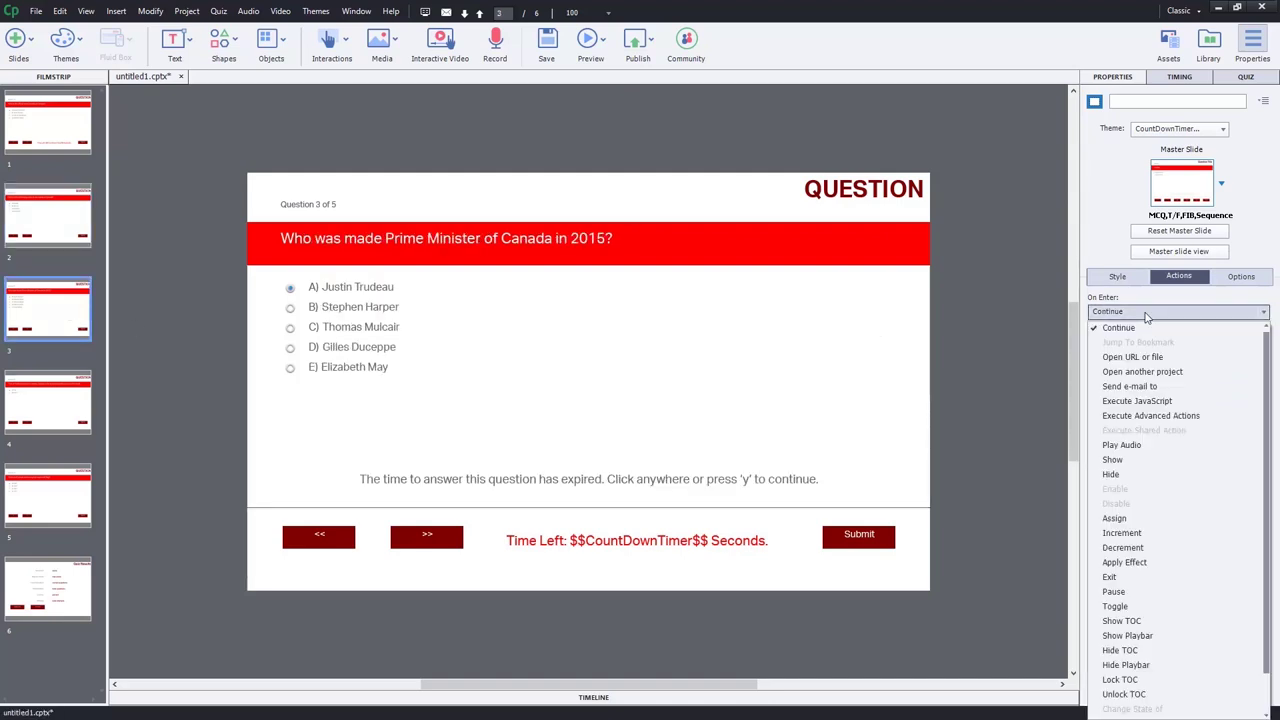
pyautogui.click(1165, 403)
# Step: Make question 5 run CountDown on entry, then bring up the Quiz Results slide
pyautogui.click(45, 425)
pyautogui.click(38, 492)
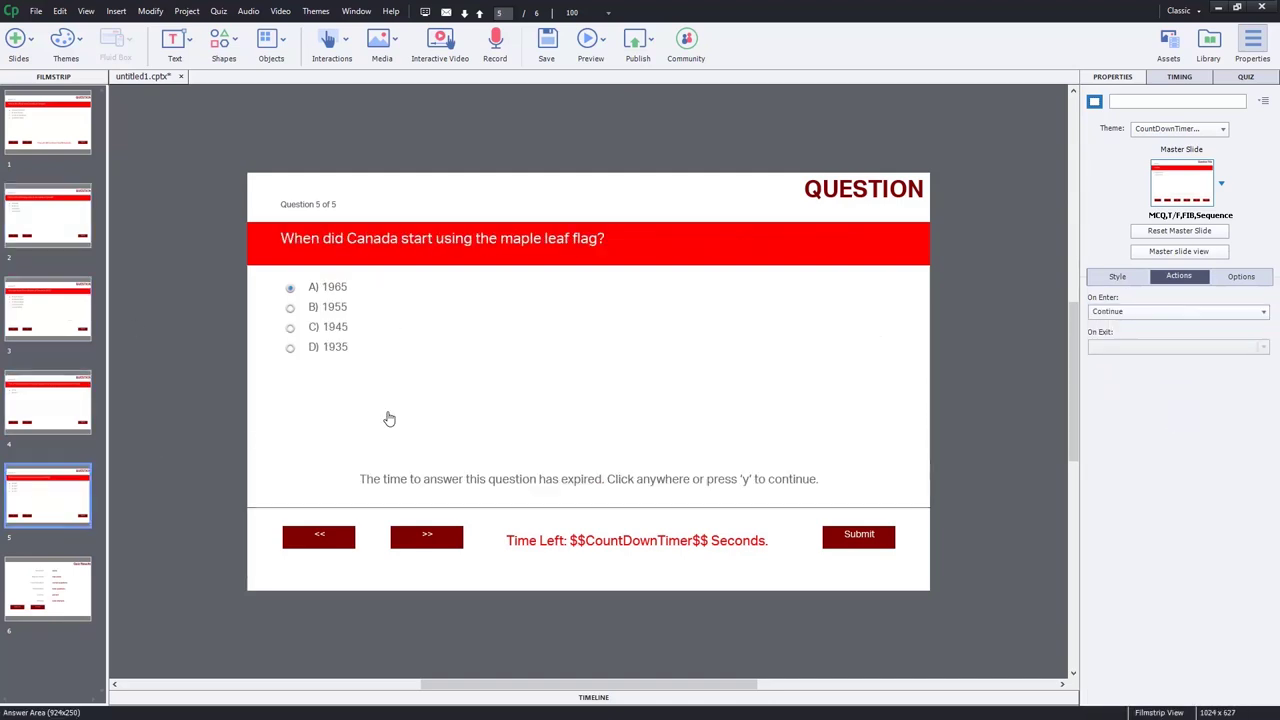
pyautogui.click(1168, 313)
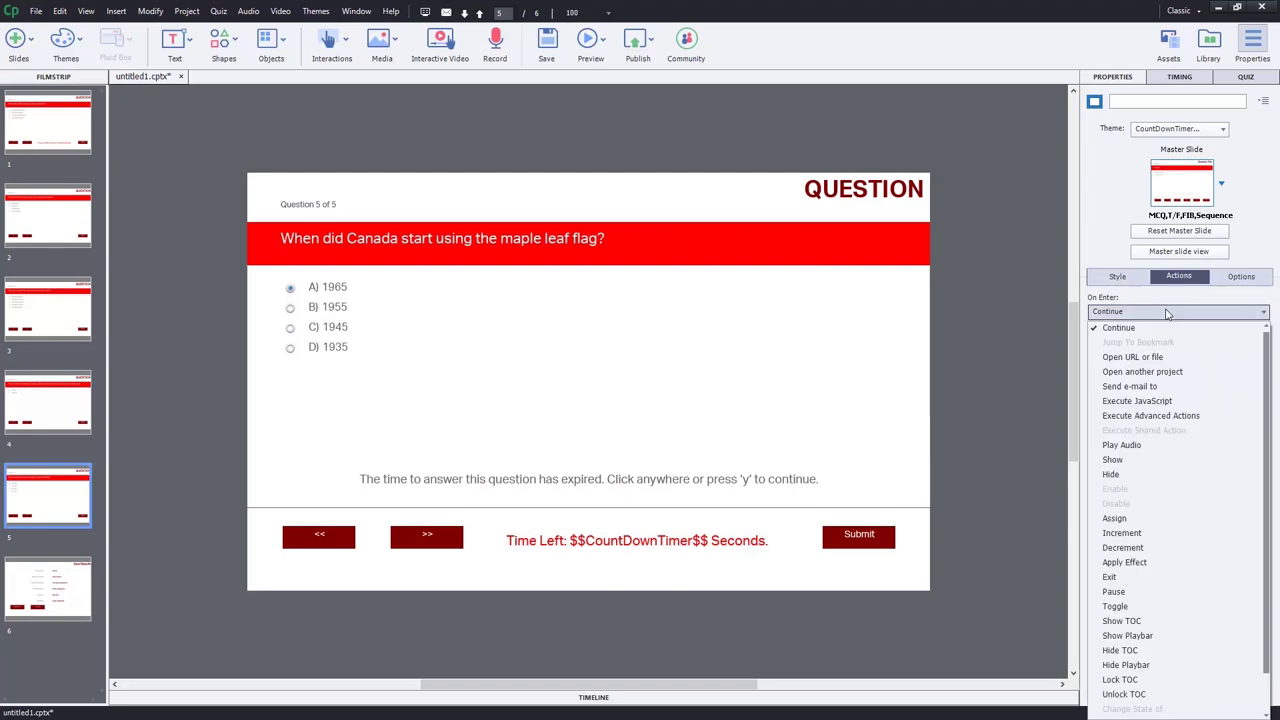
pyautogui.click(1199, 415)
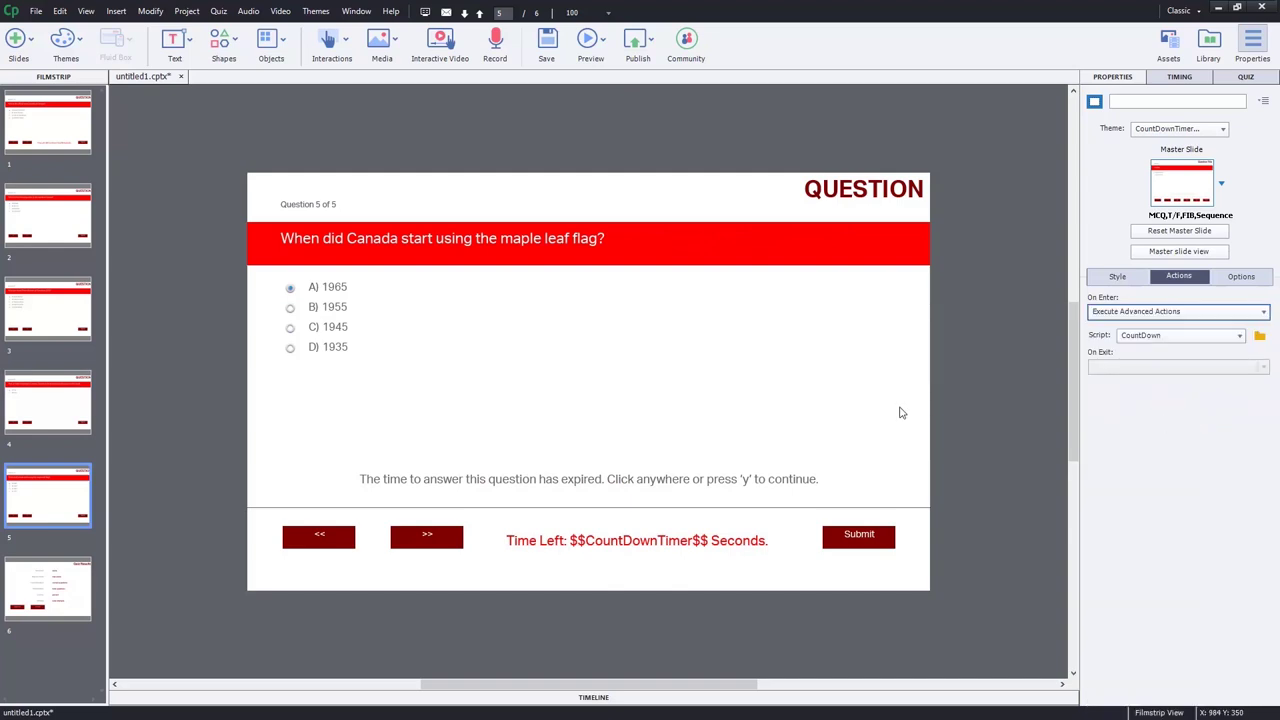
pyautogui.click(62, 586)
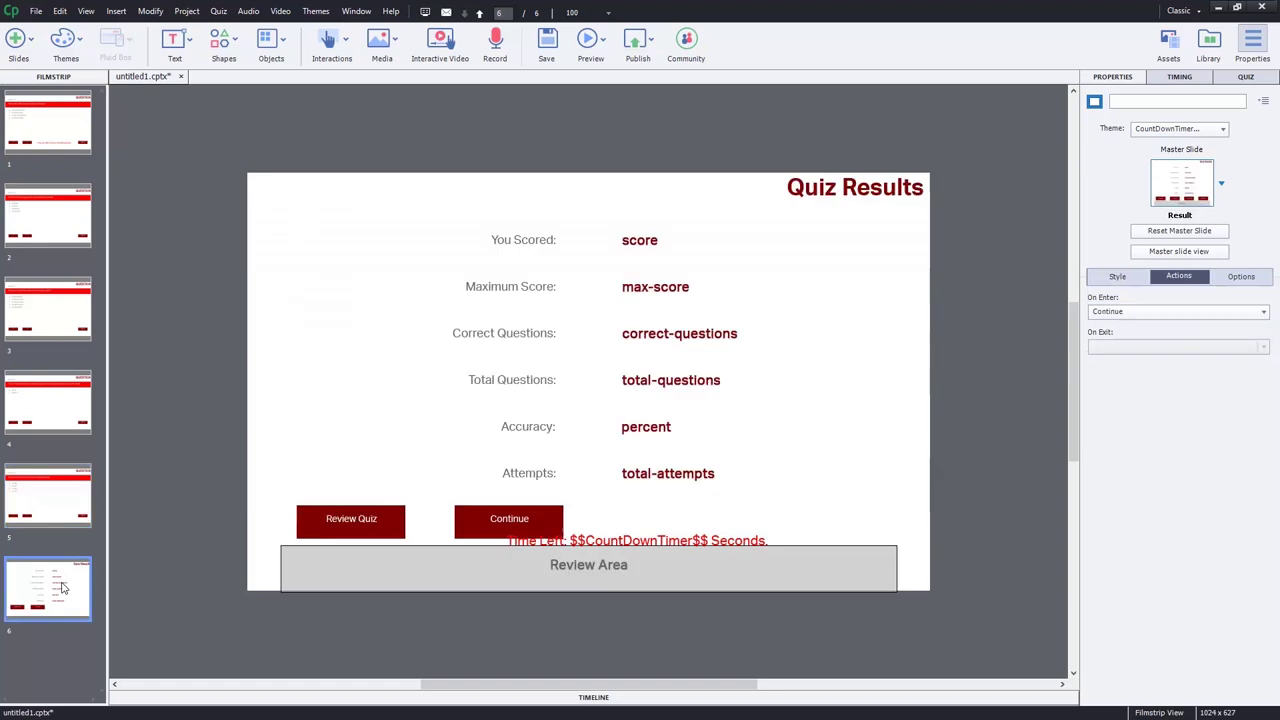
# Step: Set the Quiz Results slide's On Enter action to Hide Text_Caption_1, continuing playback
pyautogui.click(1137, 314)
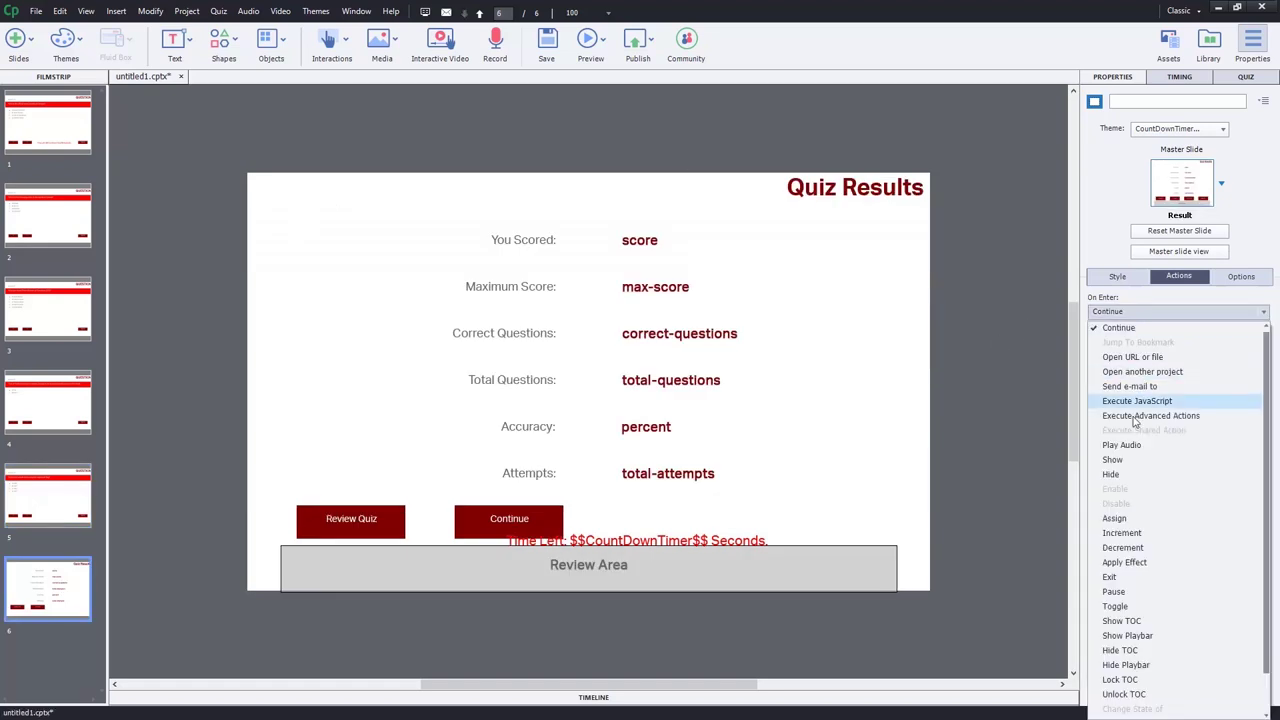
pyautogui.click(1120, 474)
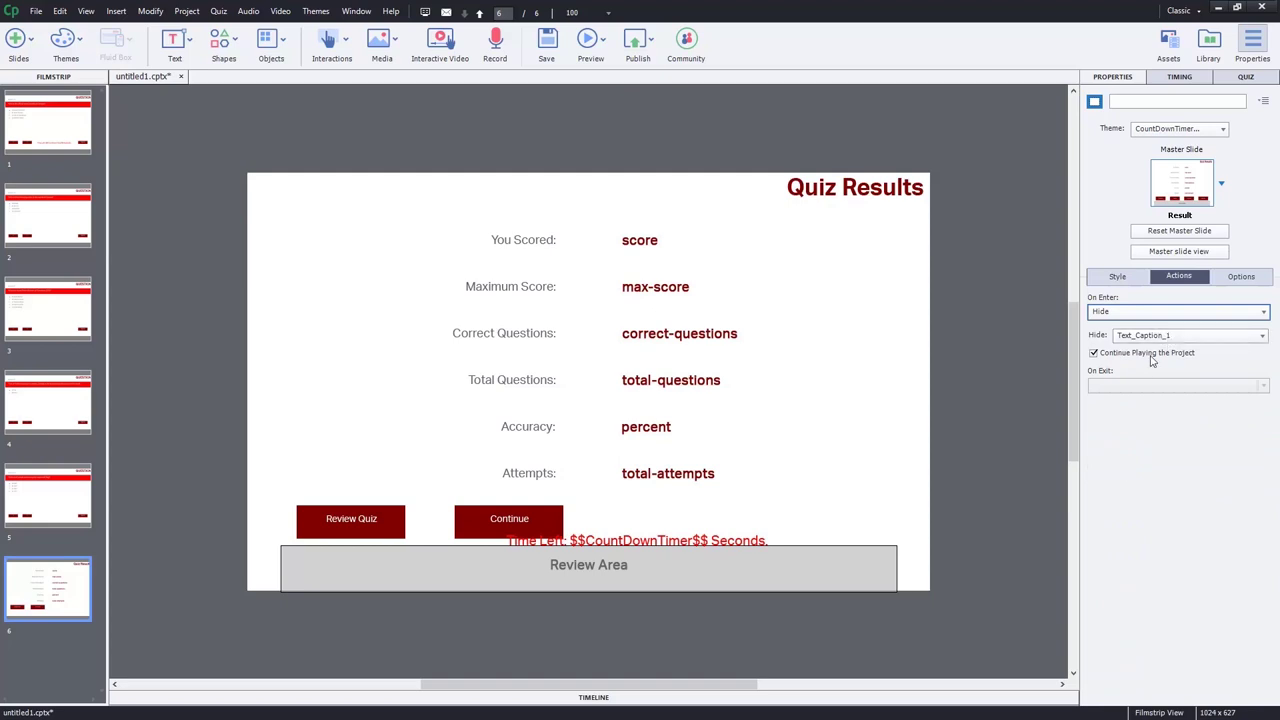
pyautogui.click(975, 418)
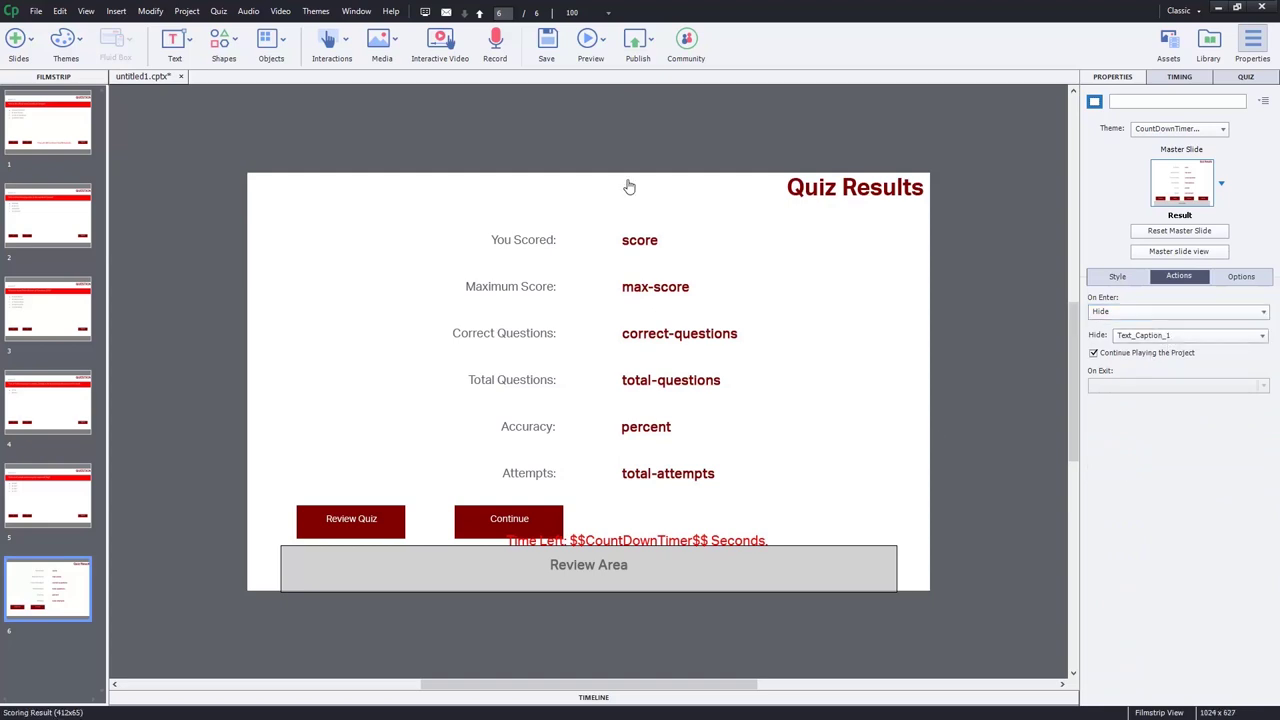
pyautogui.click(62, 12)
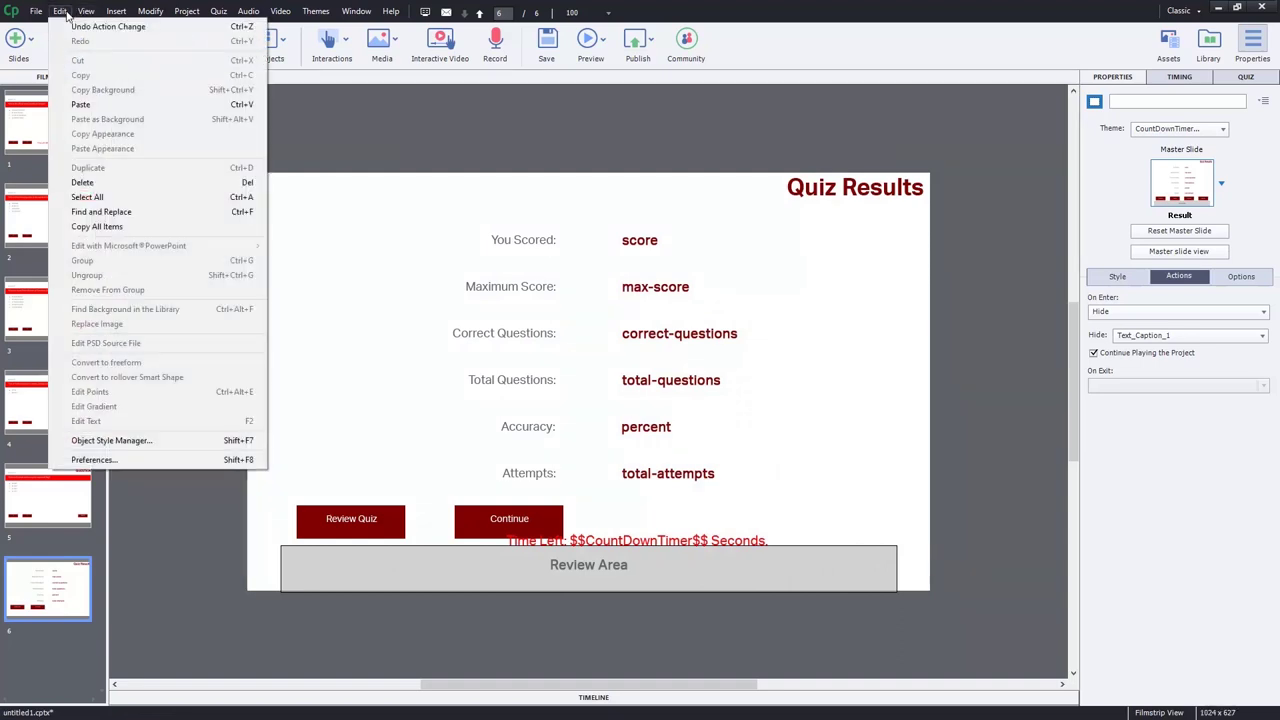
# Step: In the Quiz Pass or Fail preferences, set the pass percentage to 70%
pyautogui.click(115, 460)
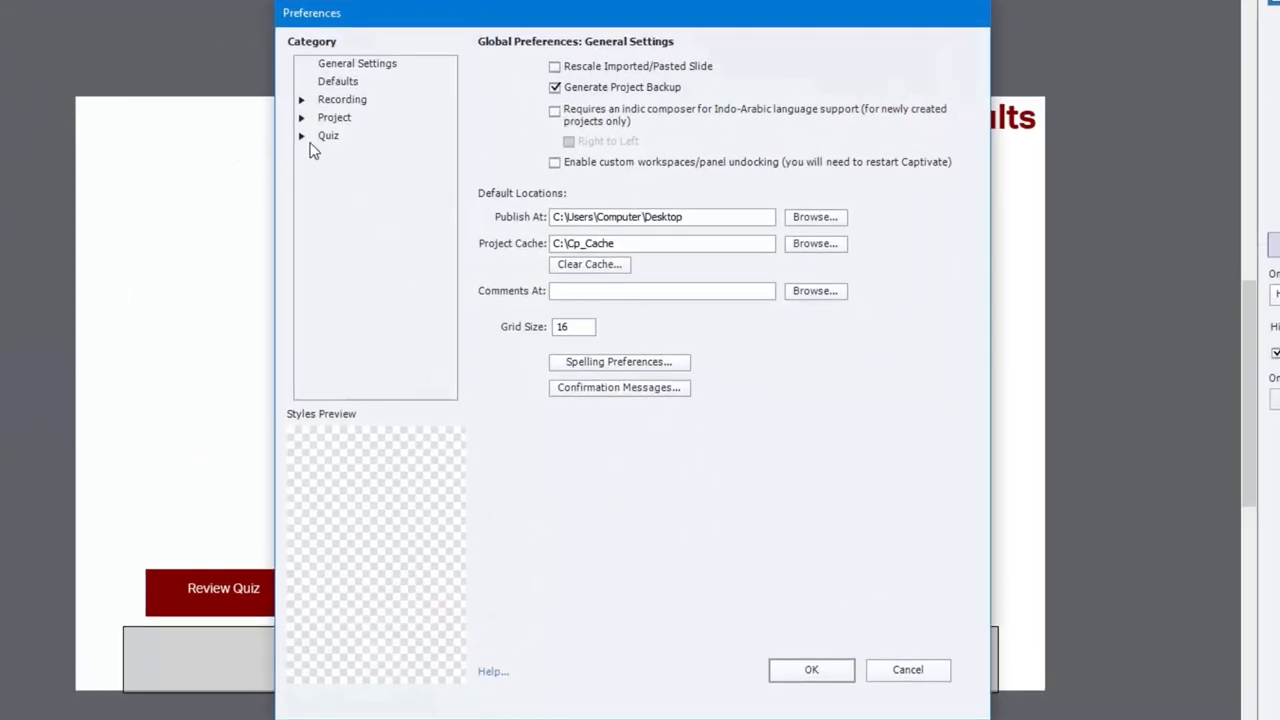
pyautogui.click(302, 135)
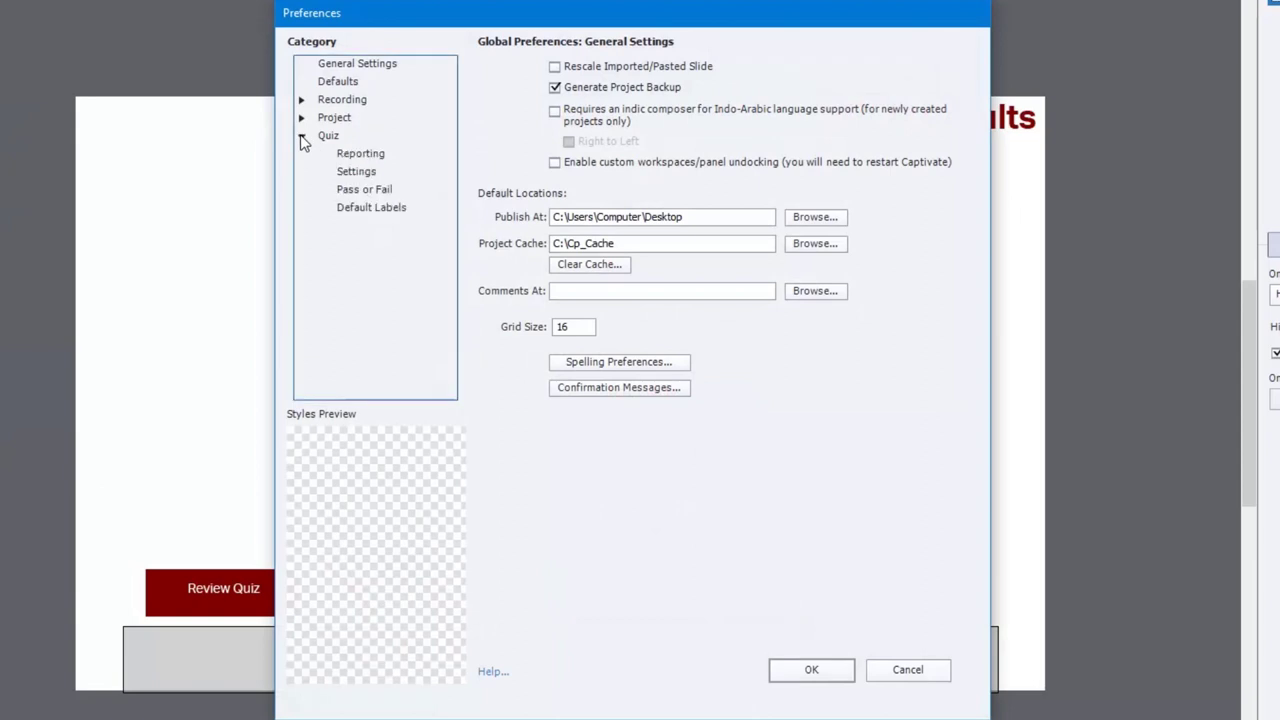
pyautogui.click(353, 158)
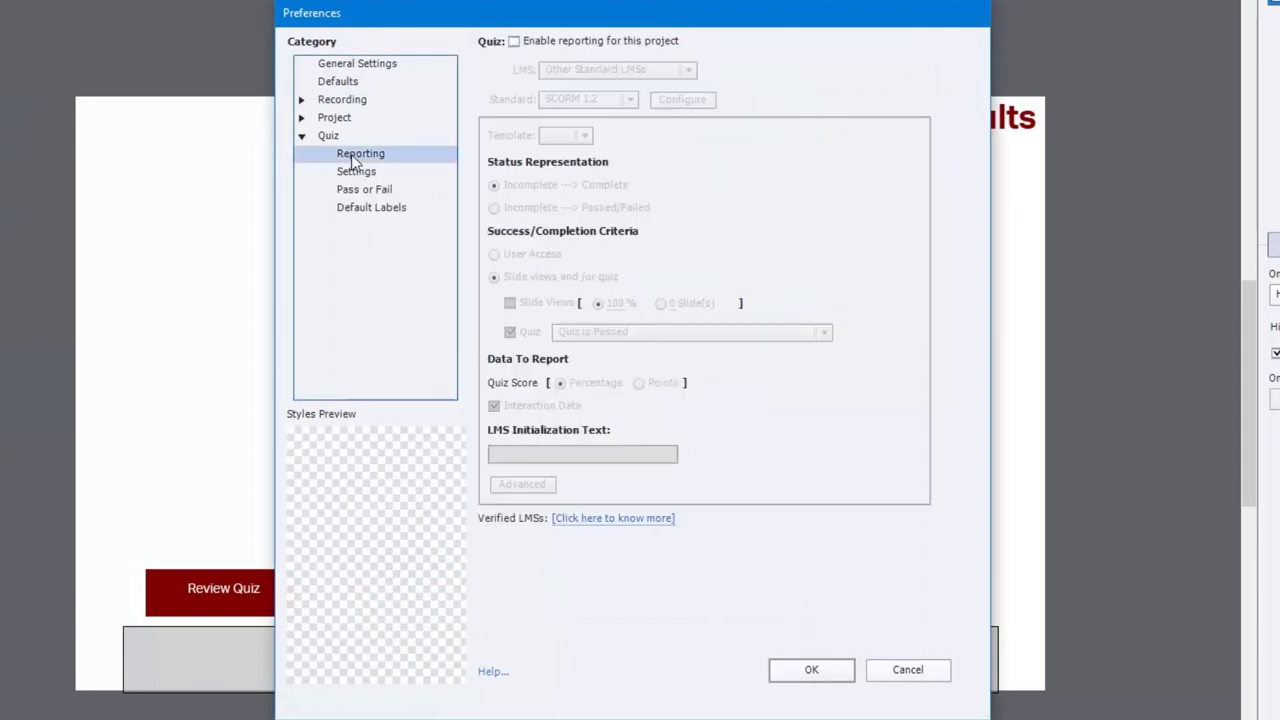
pyautogui.click(368, 178)
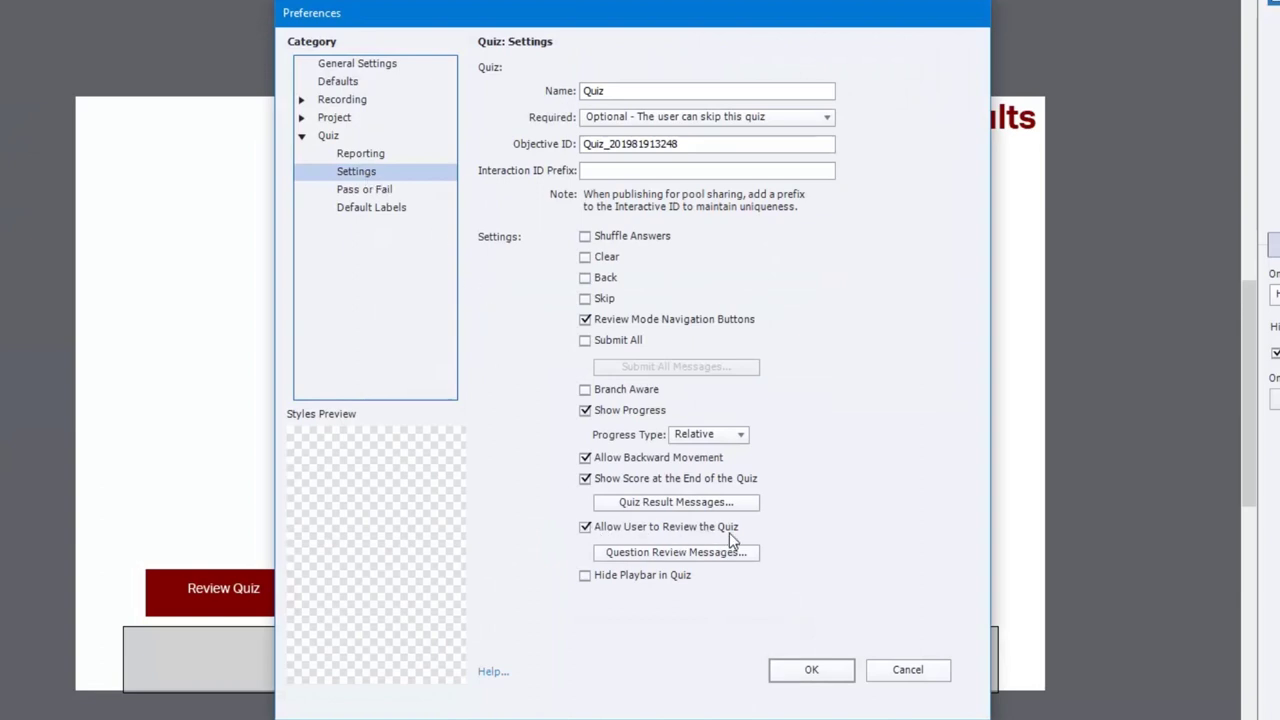
pyautogui.click(373, 189)
pyautogui.doubleClick(606, 70)
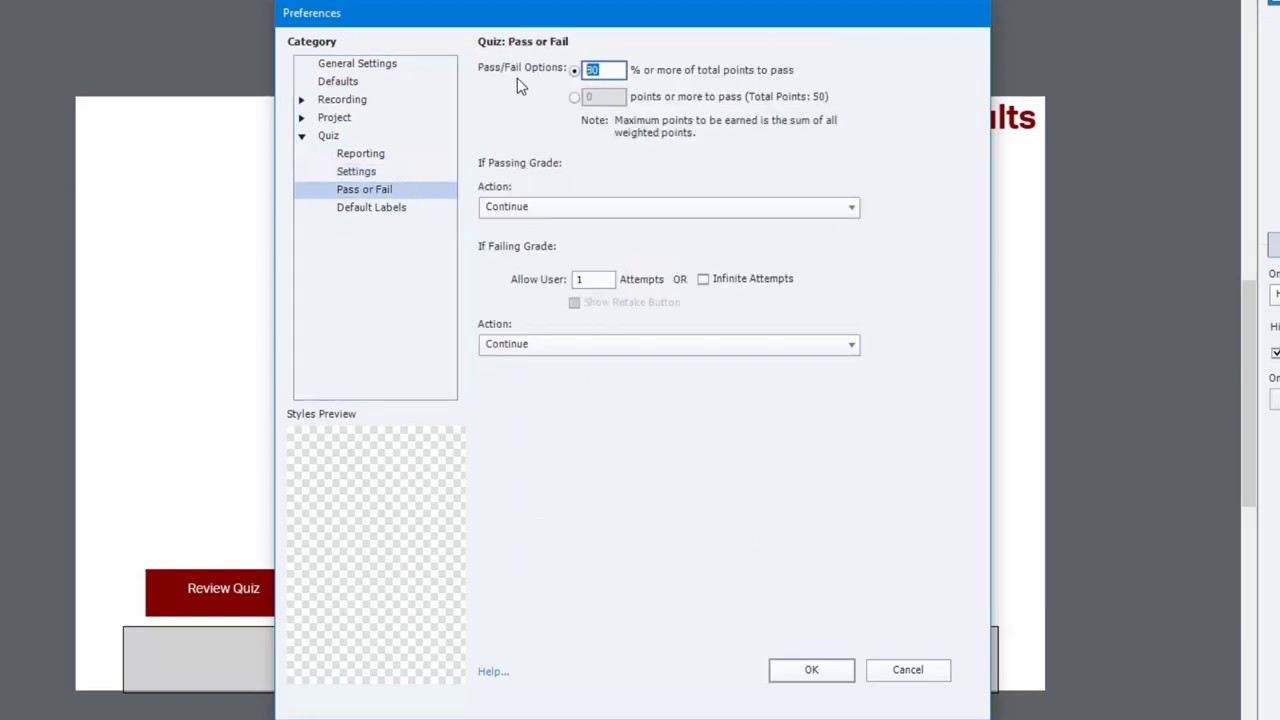
pyautogui.write('70')
# Step: Make passing and failing both Exit, allow infinite attempts with a Retake button, and apply
pyautogui.click(563, 209)
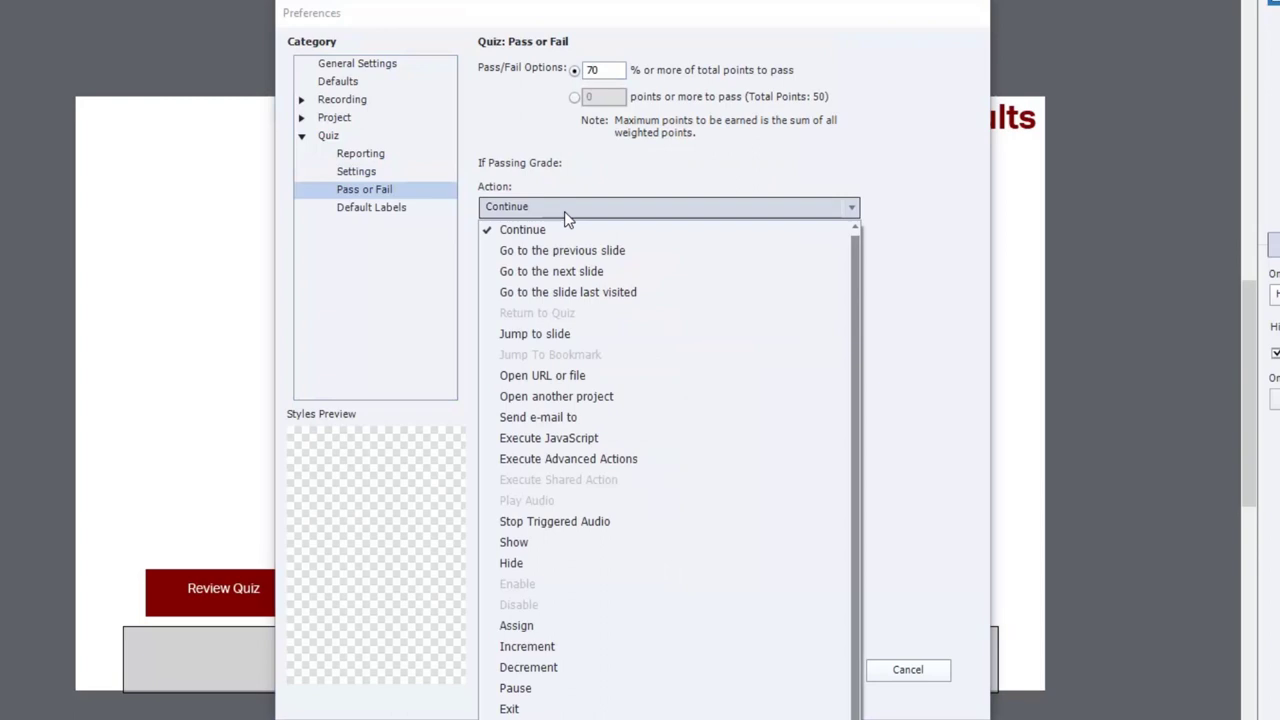
pyautogui.click(540, 709)
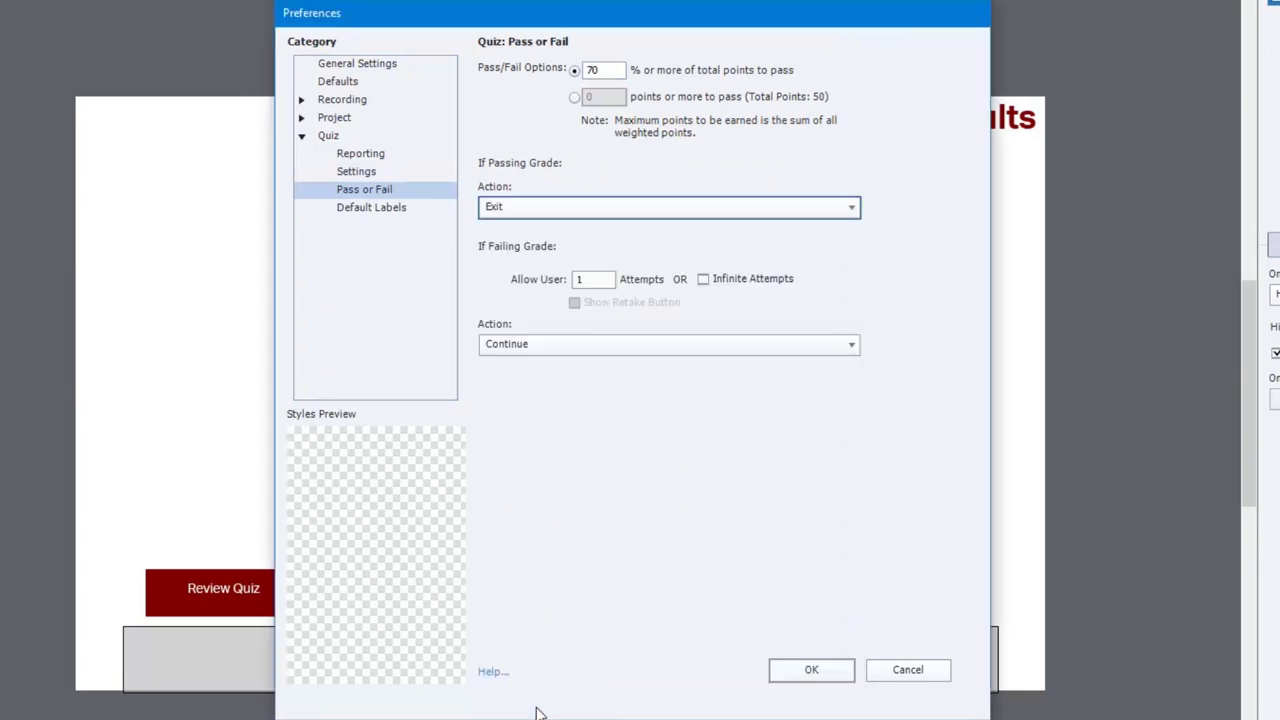
pyautogui.click(588, 352)
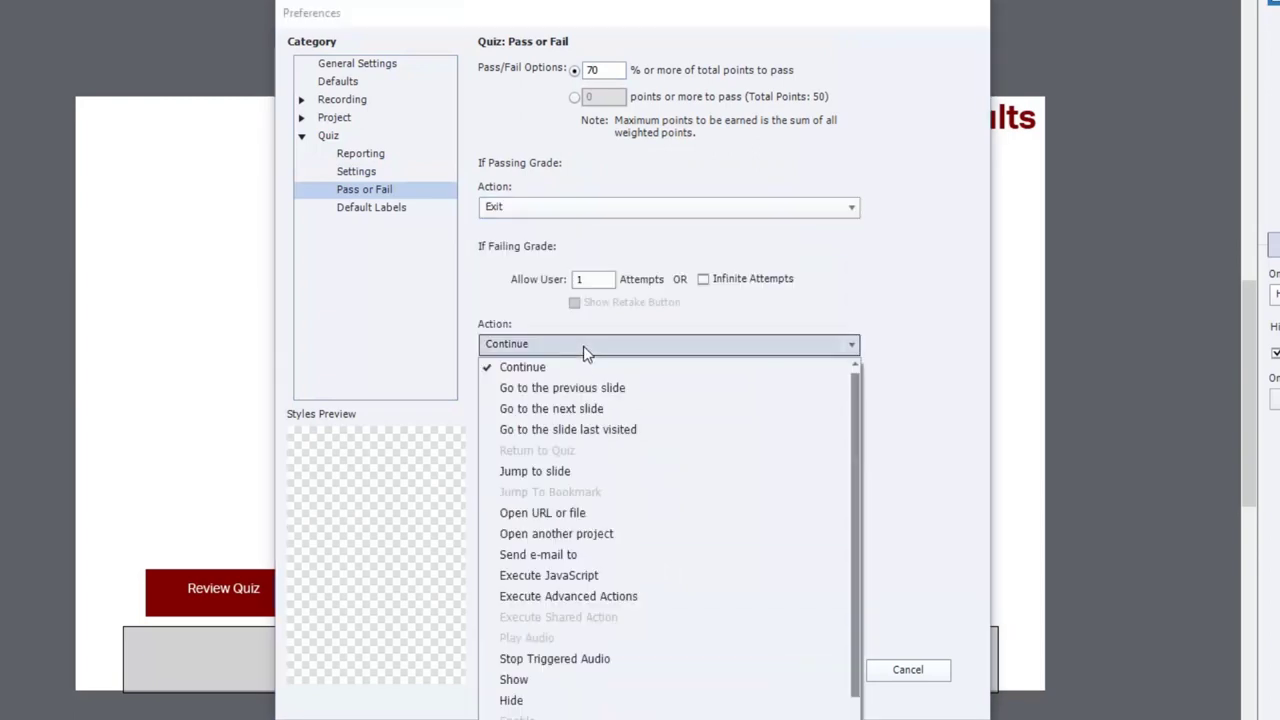
pyautogui.scroll(-3, 578, 662)
pyautogui.click(578, 662)
pyautogui.click(704, 279)
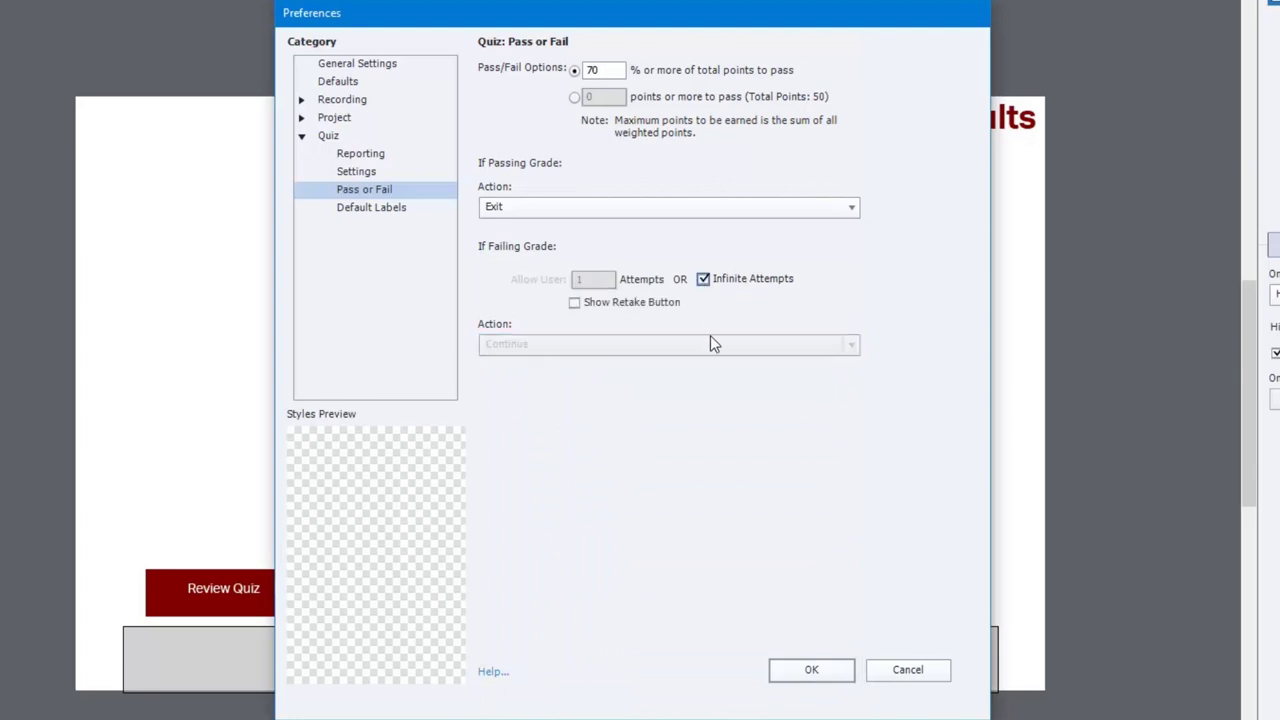
pyautogui.click(575, 303)
pyautogui.click(813, 673)
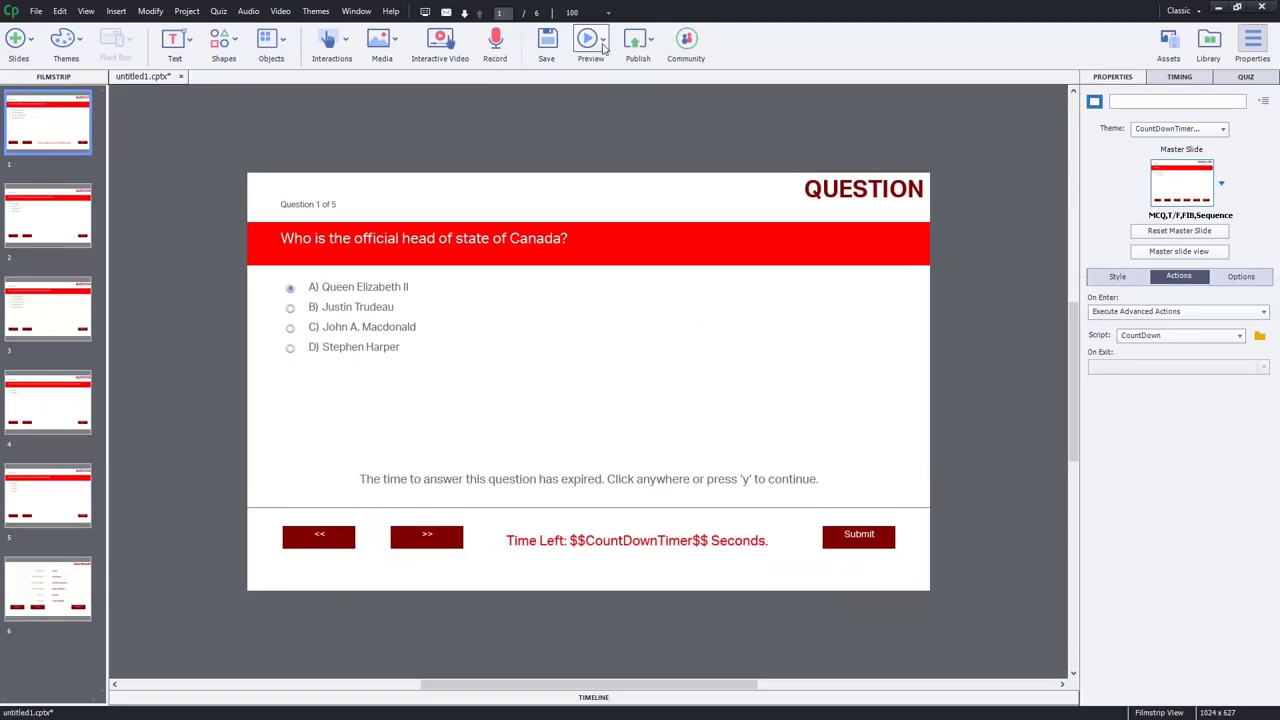
# Step: Preview the quiz in the browser and answer question 1 with Queen Elizabeth II
pyautogui.click(603, 42)
pyautogui.click(605, 82)
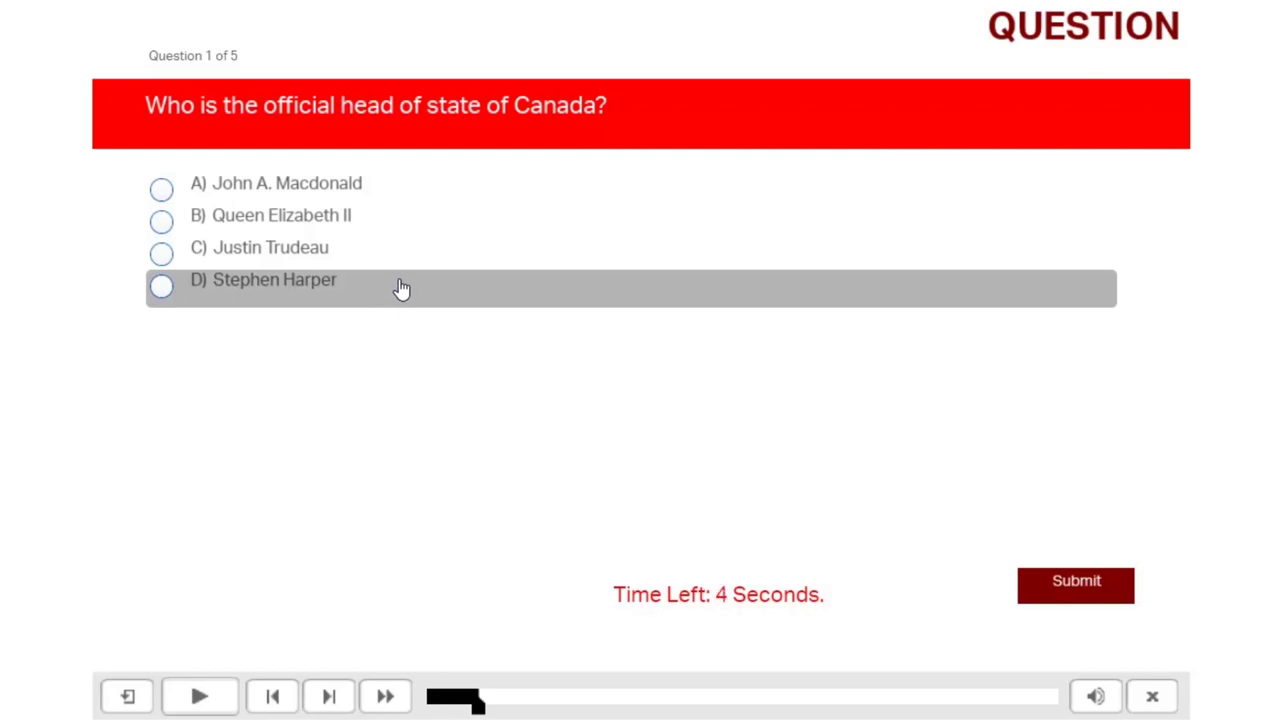
pyautogui.click(390, 228)
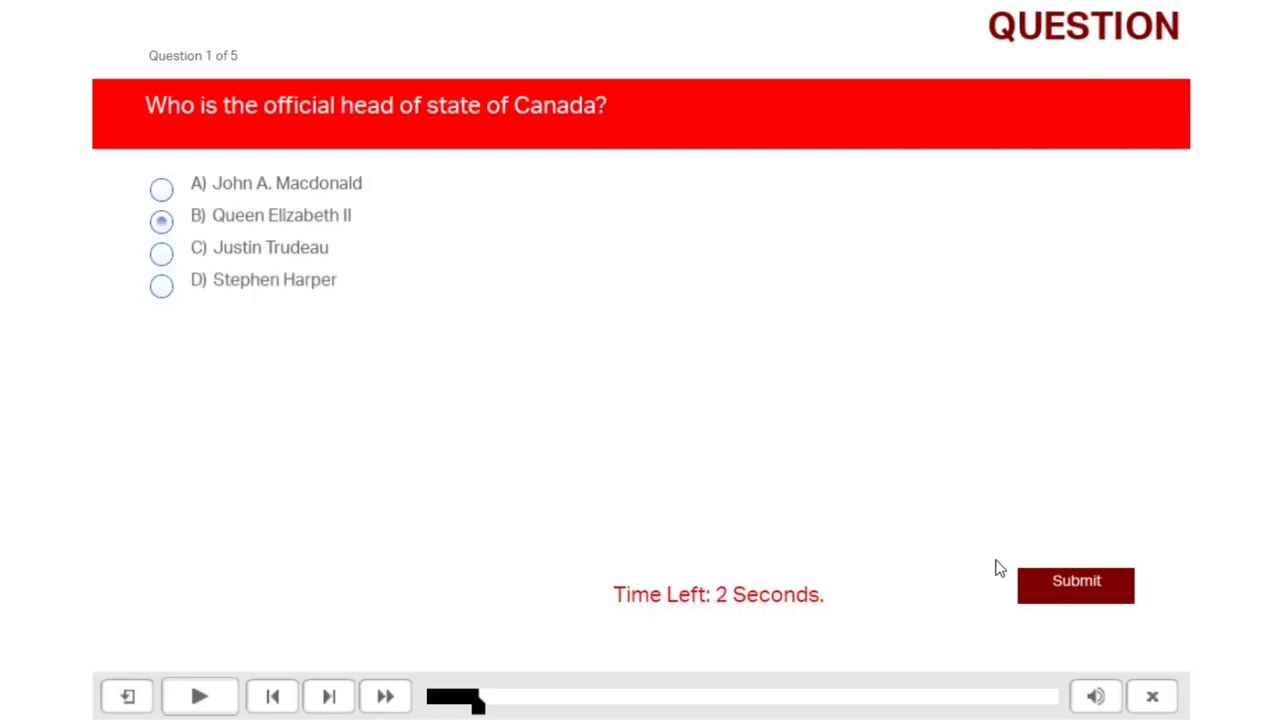
pyautogui.click(1073, 592)
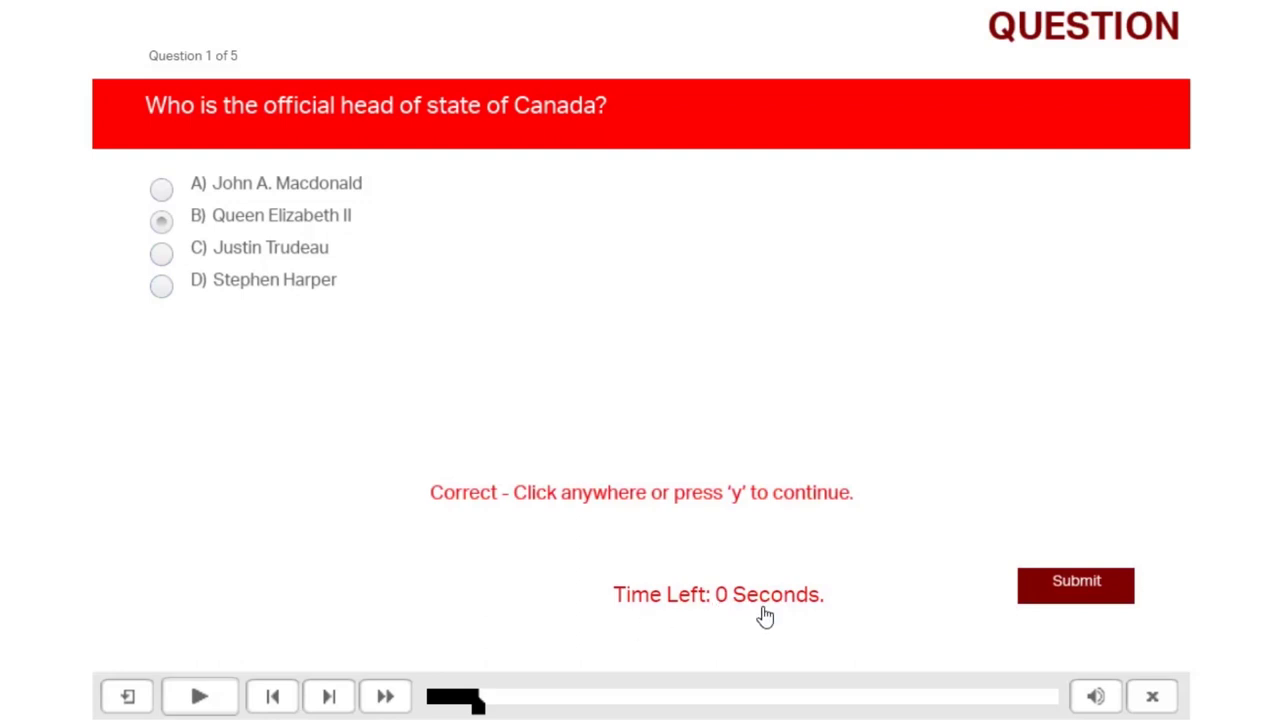
pyautogui.click(726, 207)
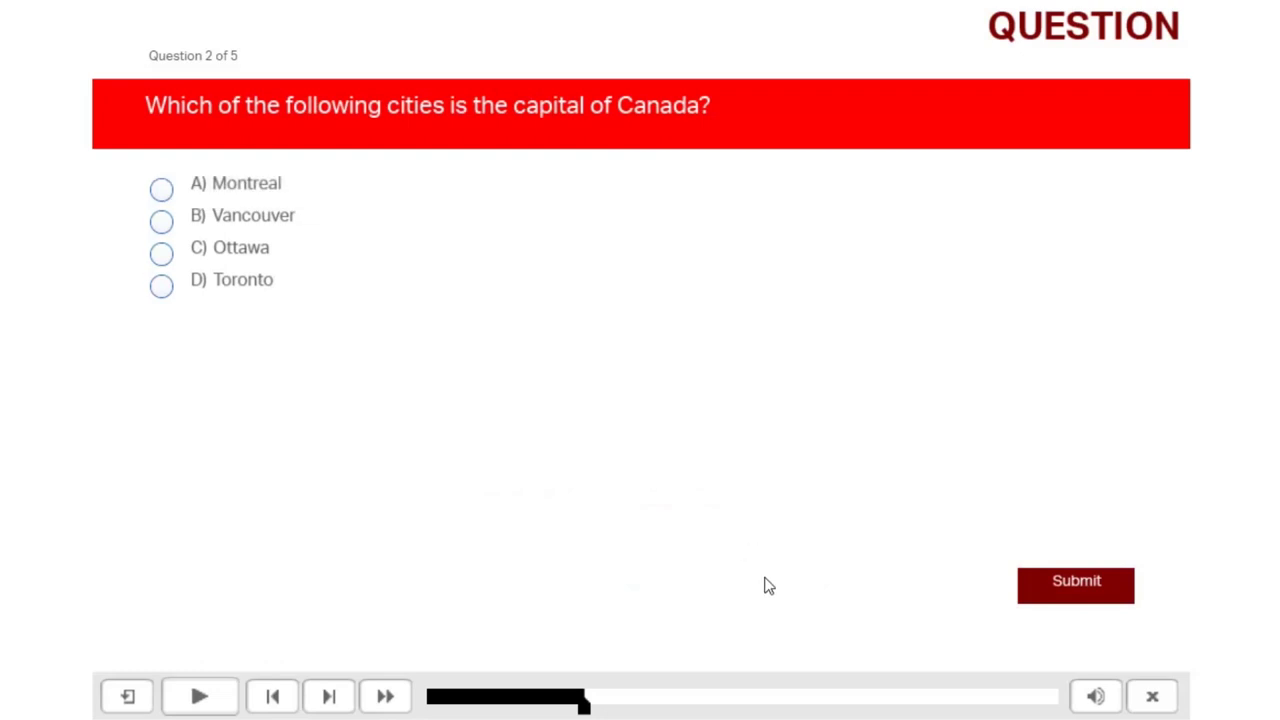
# Step: Answer Ottawa for question 2, then pick Stephen Harper and let question 3's timer expire
pyautogui.click(487, 281)
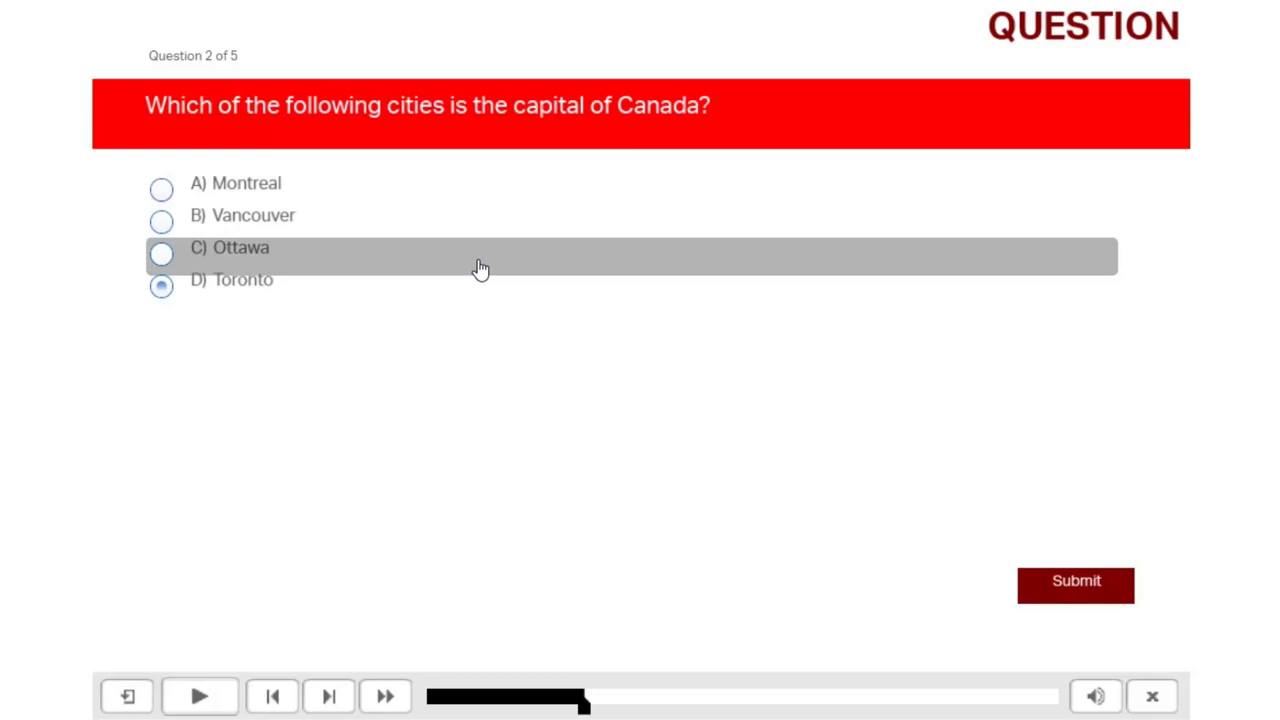
pyautogui.click(481, 270)
pyautogui.click(1097, 587)
pyautogui.click(767, 427)
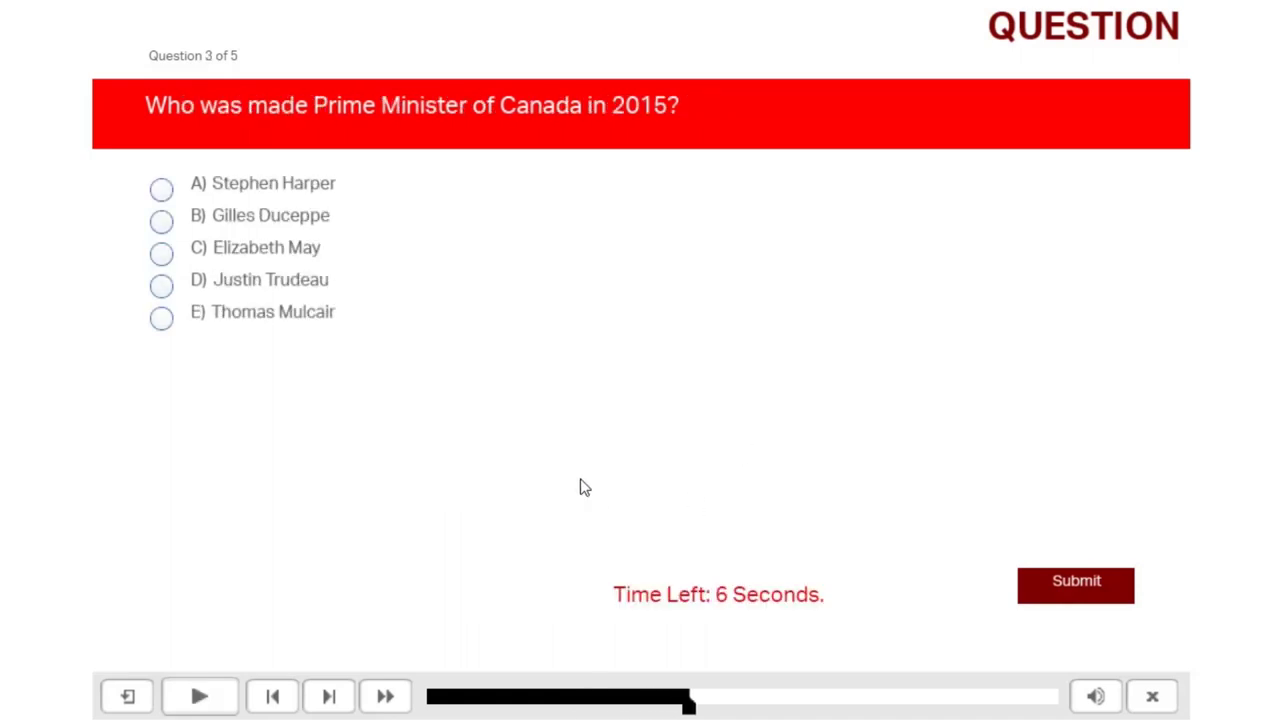
pyautogui.click(329, 201)
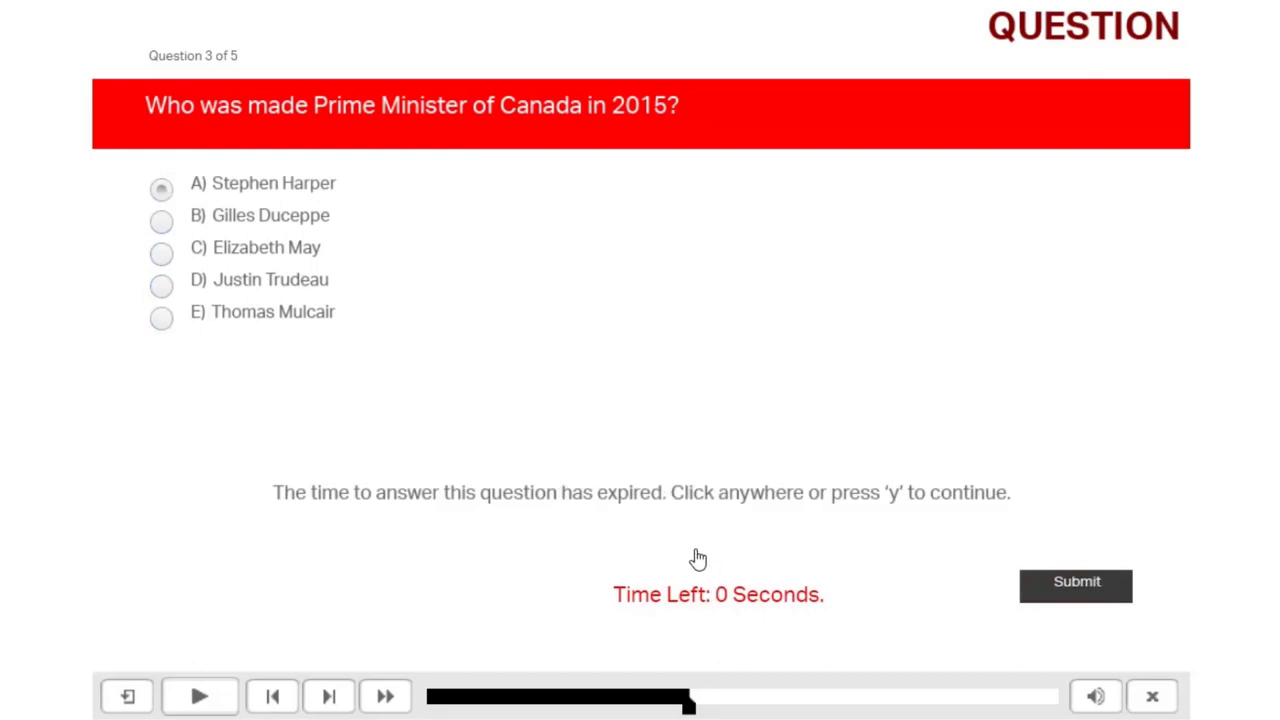
pyautogui.click(665, 341)
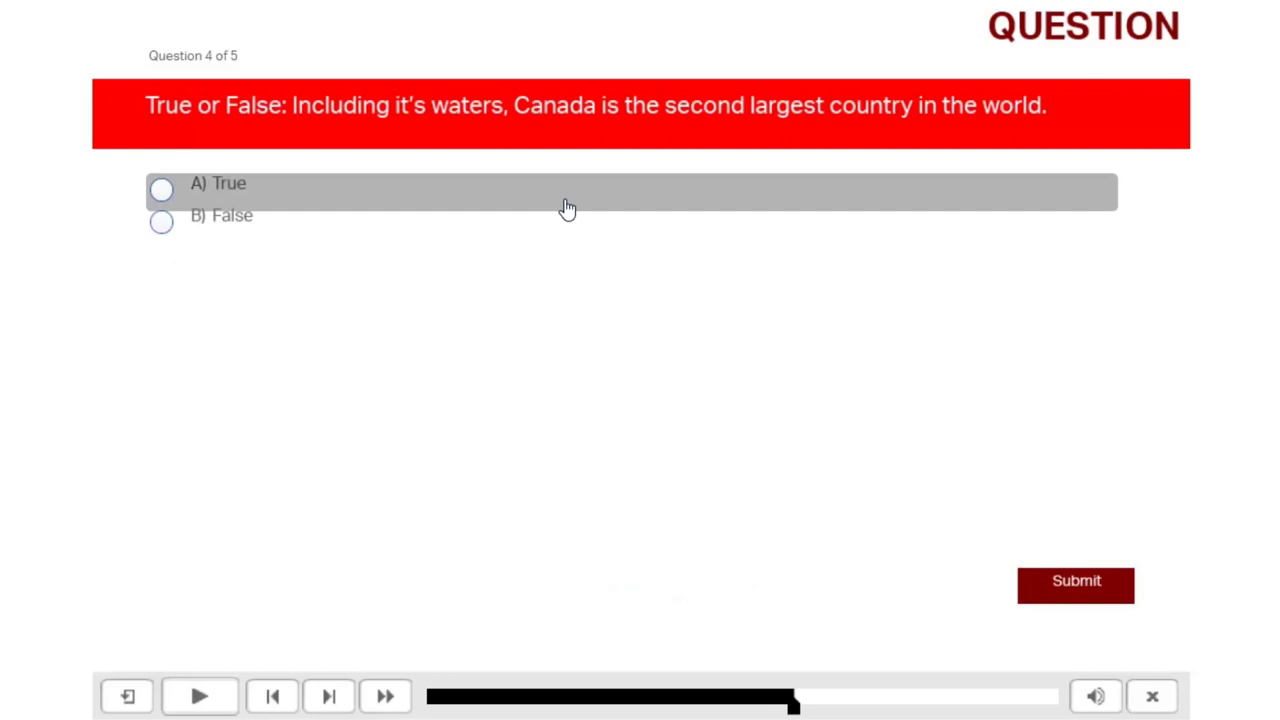
# Step: Answer False on question 4 and 1935 on question 5 to reach the results
pyautogui.click(555, 236)
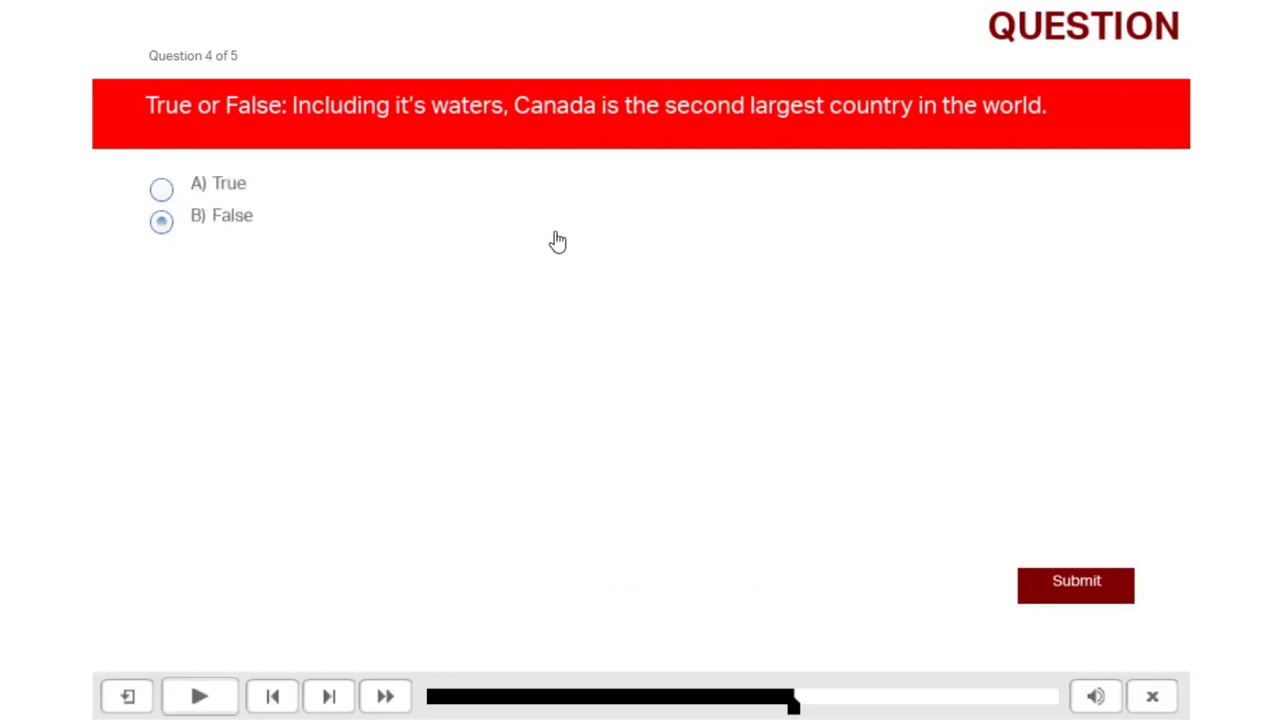
pyautogui.click(1052, 595)
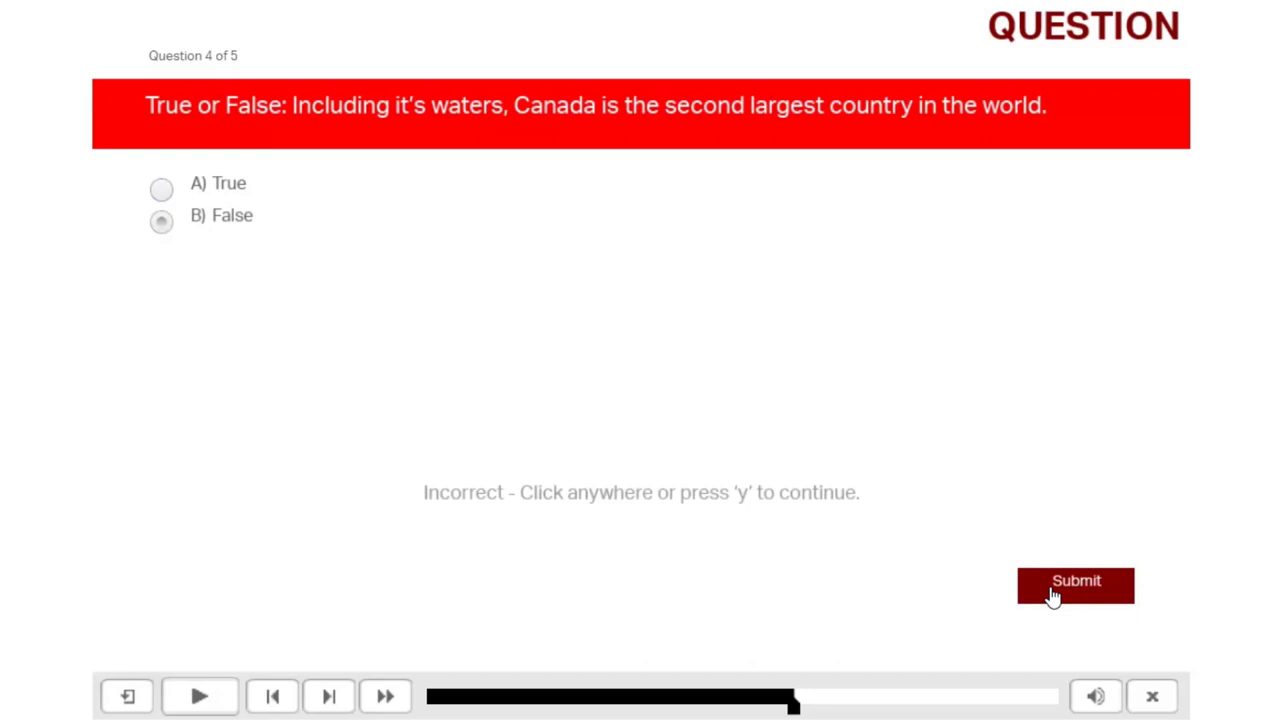
pyautogui.click(866, 414)
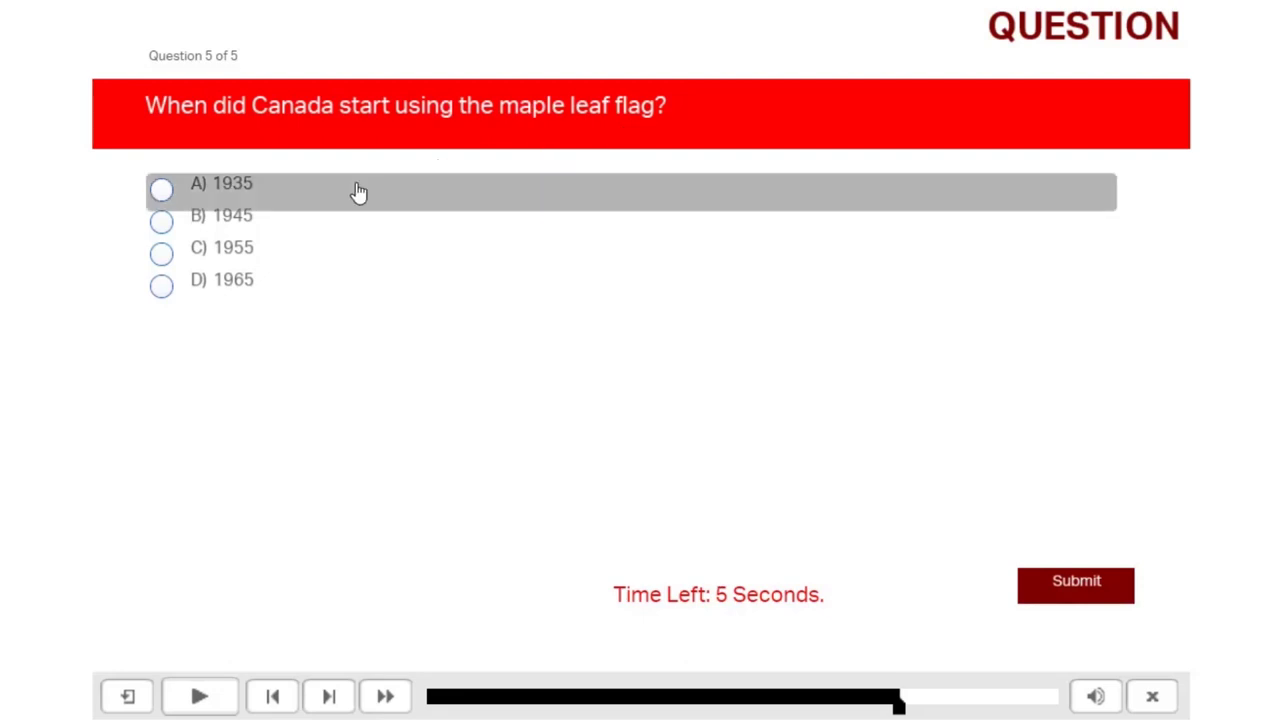
pyautogui.click(287, 195)
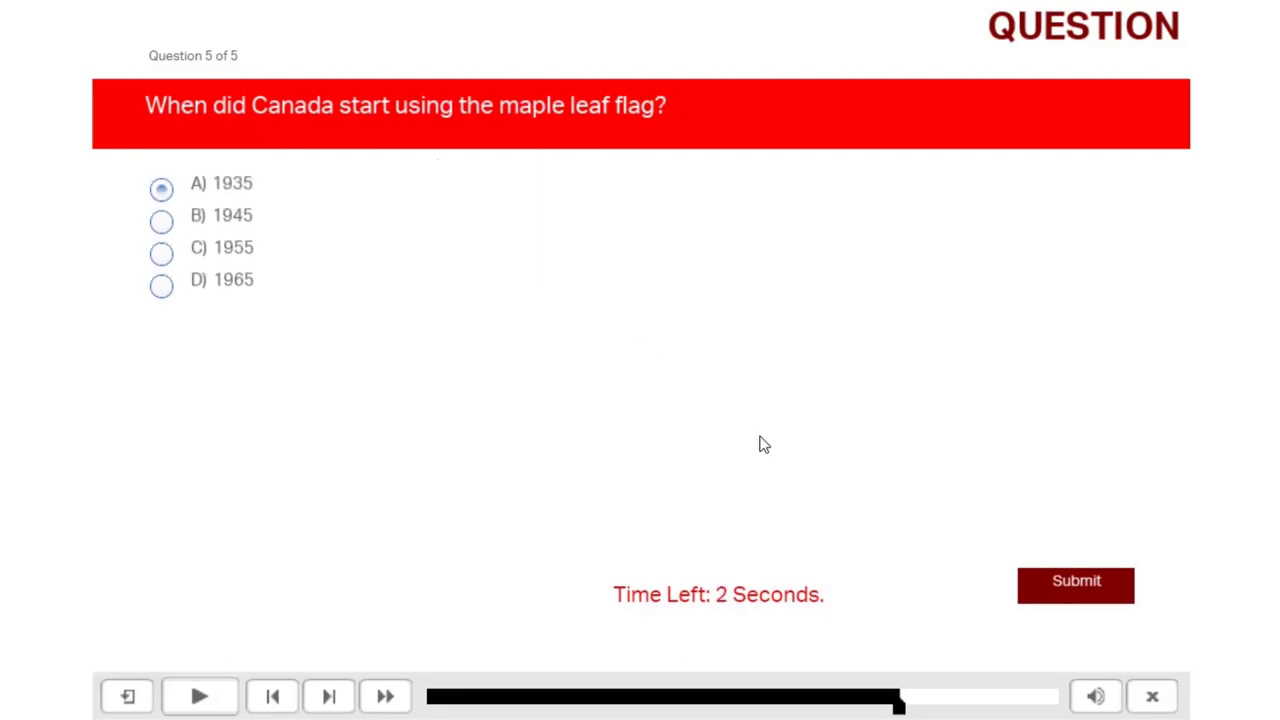
pyautogui.click(1090, 580)
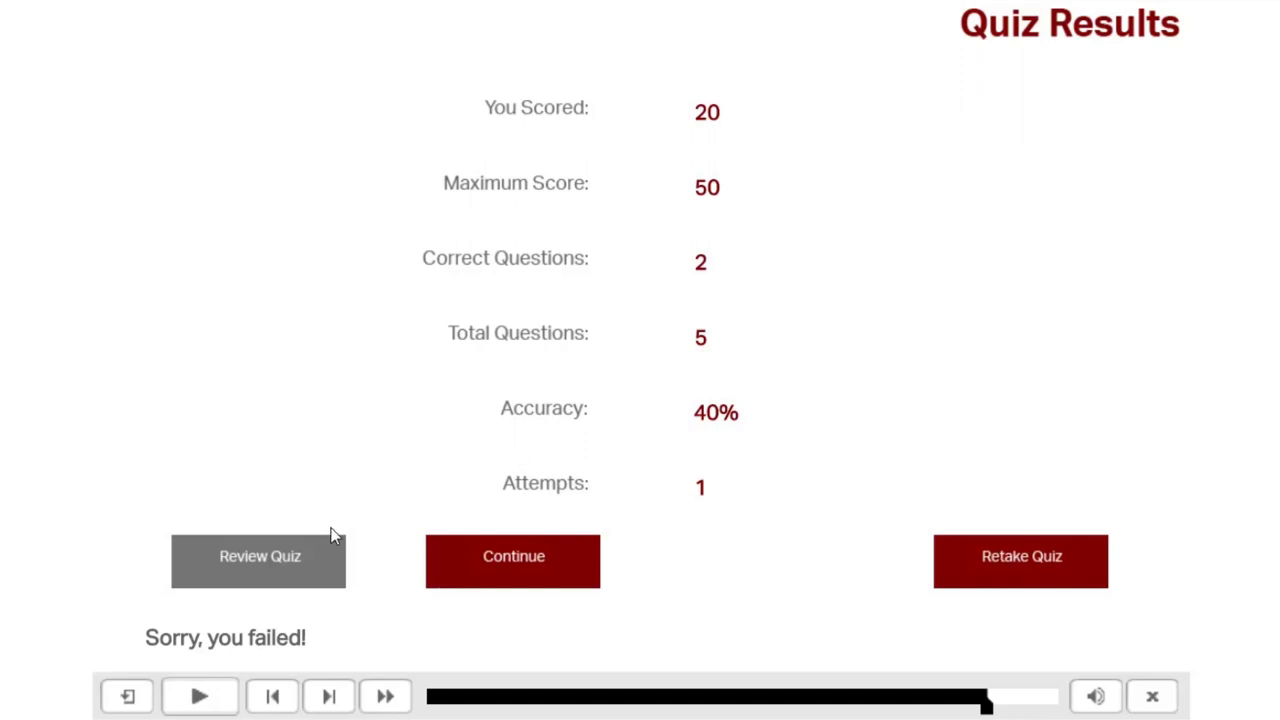
# Step: Open the quiz review from the results slide and advance through questions 2, 3 and 4
pyautogui.click(279, 566)
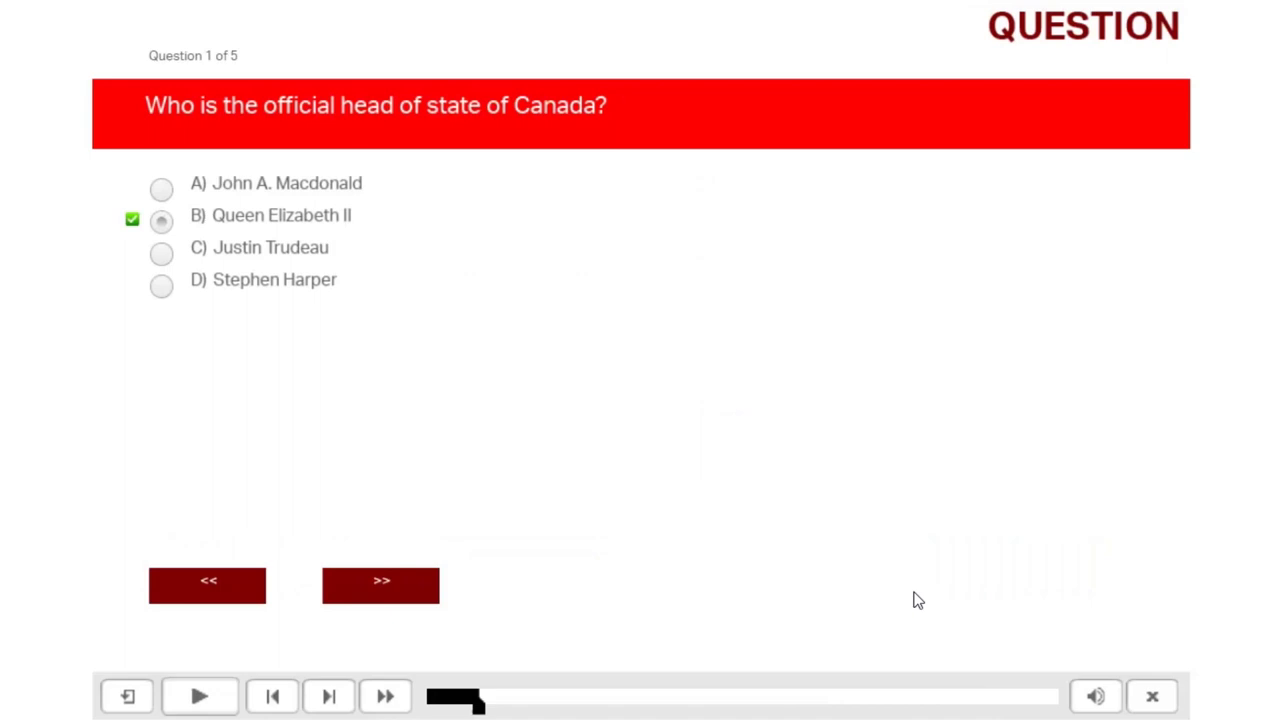
pyautogui.click(408, 604)
pyautogui.click(392, 591)
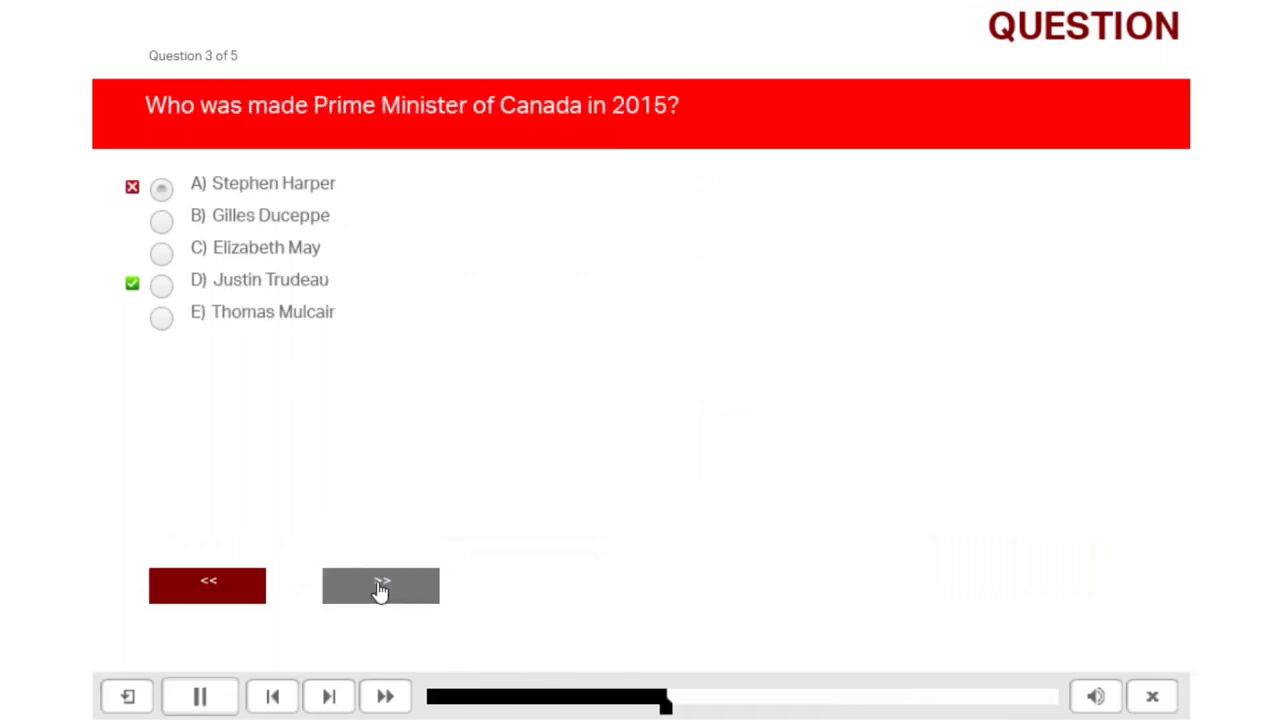
pyautogui.click(381, 591)
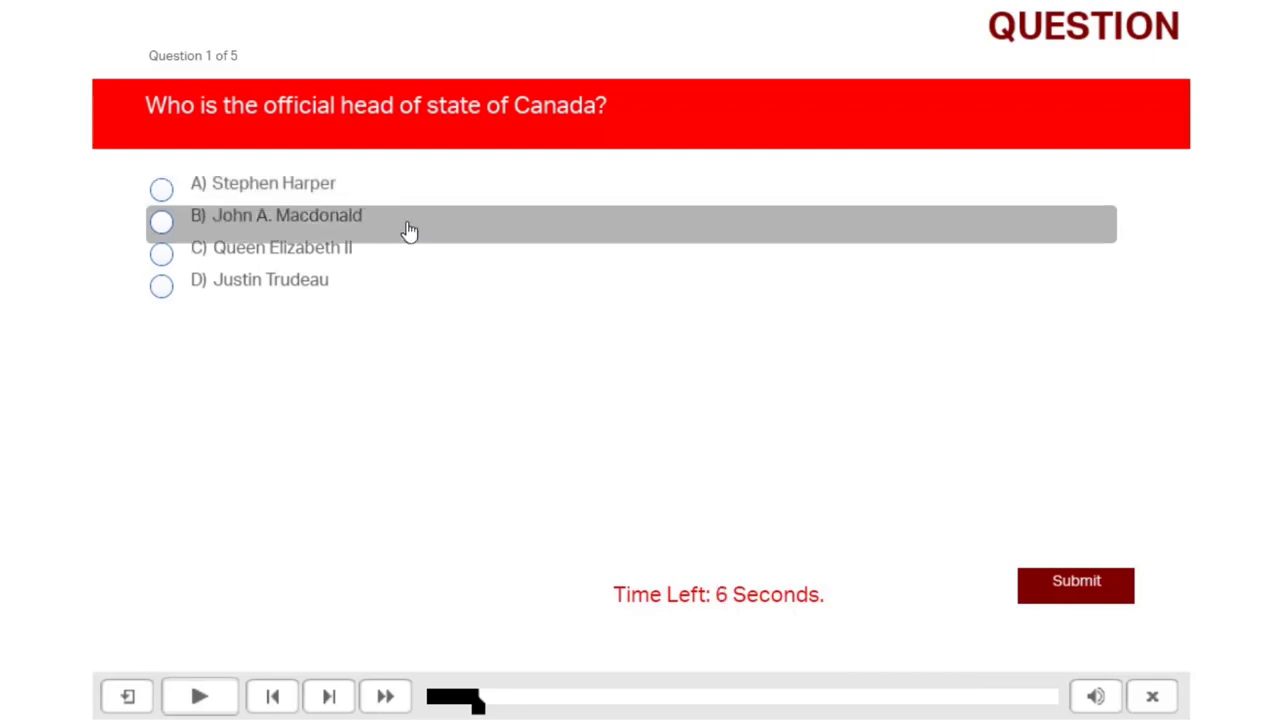
# Step: Answer questions 1–3 correctly: Queen Elizabeth II, Ottawa and Justin Trudeau
pyautogui.click(409, 254)
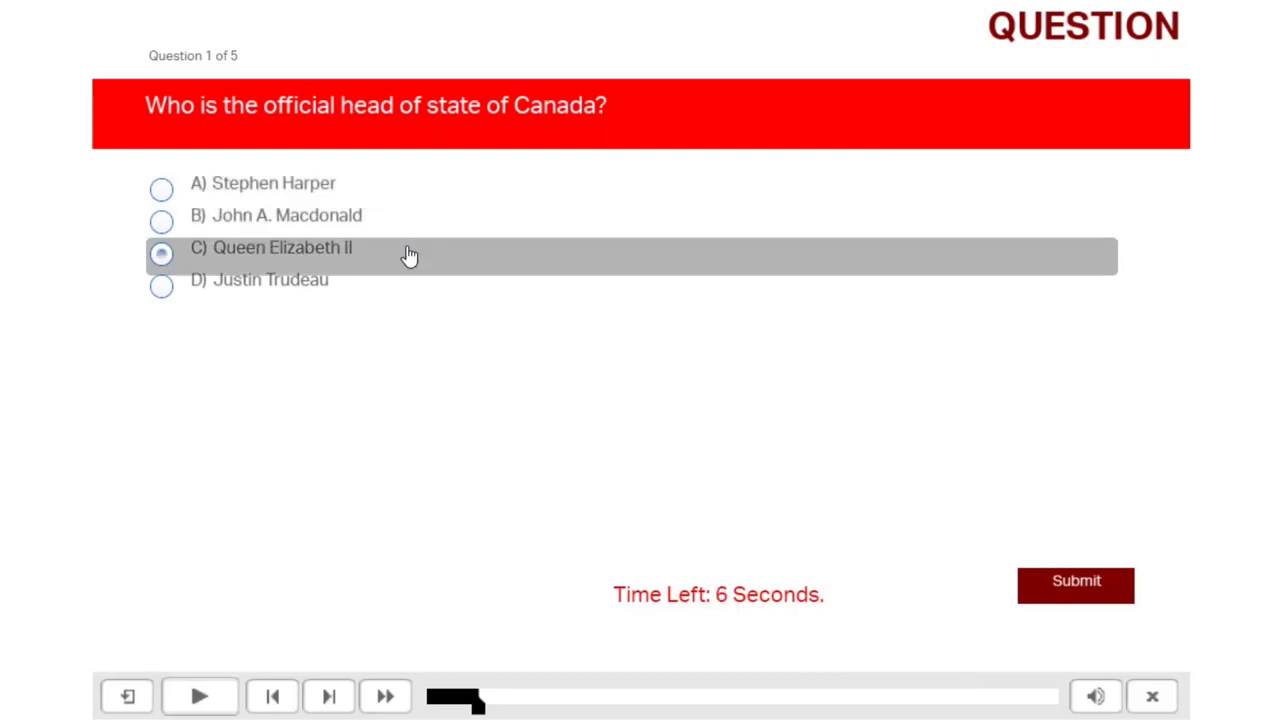
pyautogui.click(1068, 592)
pyautogui.click(817, 353)
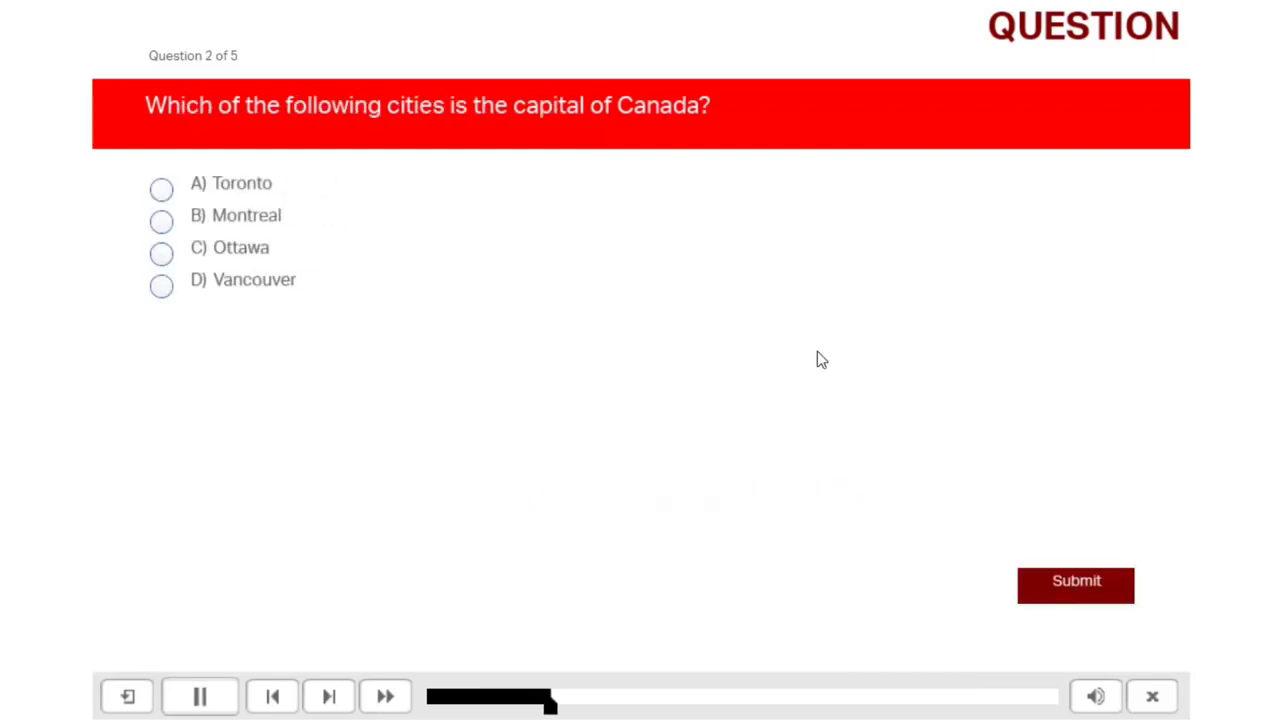
pyautogui.click(430, 266)
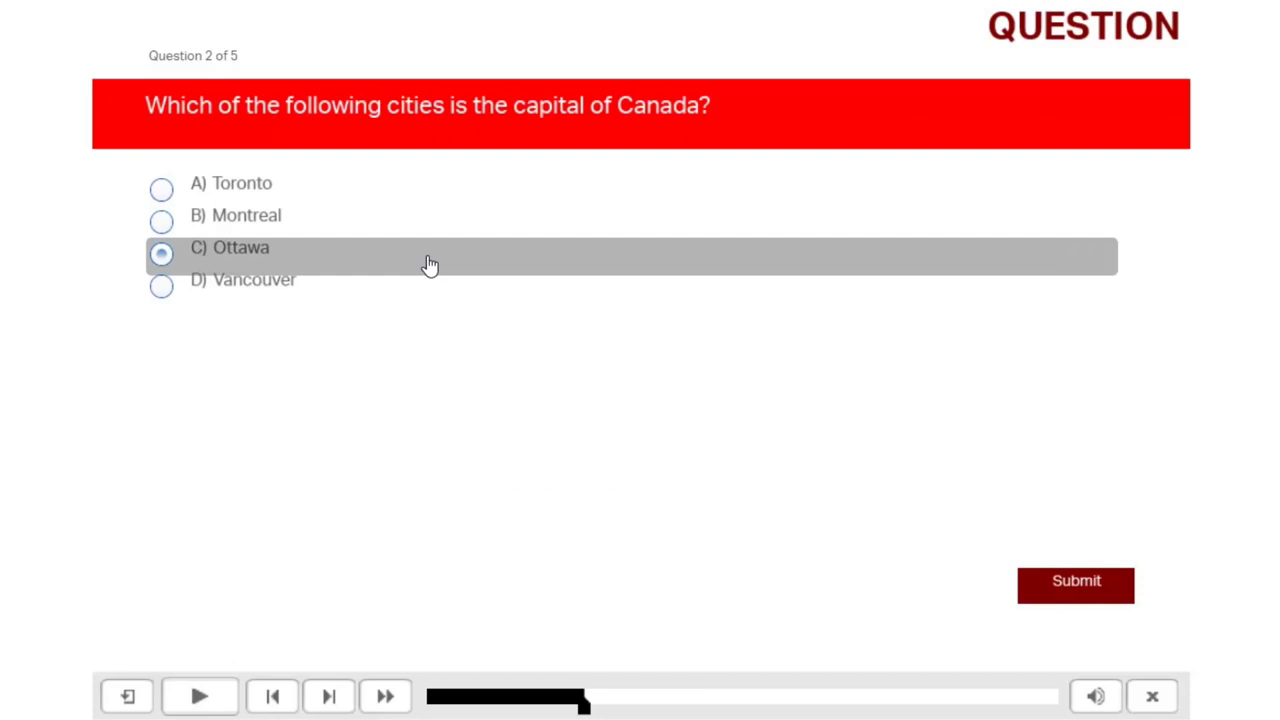
pyautogui.click(1072, 593)
pyautogui.click(765, 416)
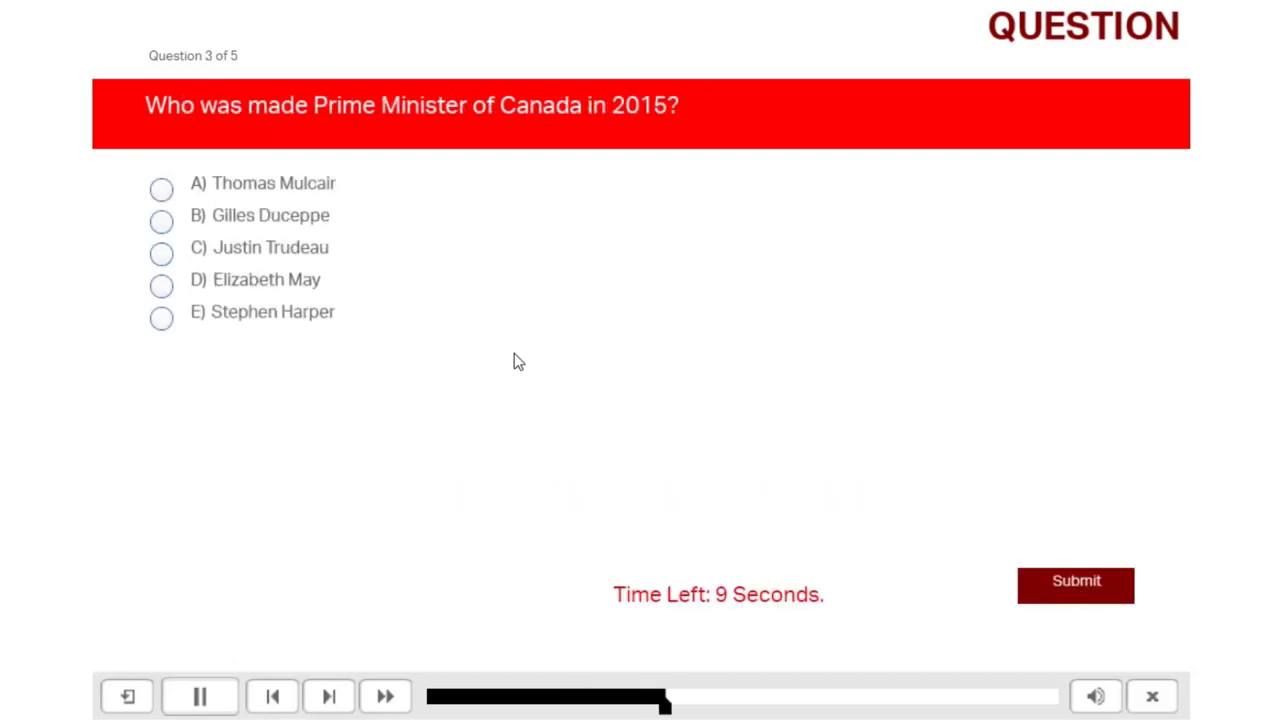
pyautogui.click(358, 265)
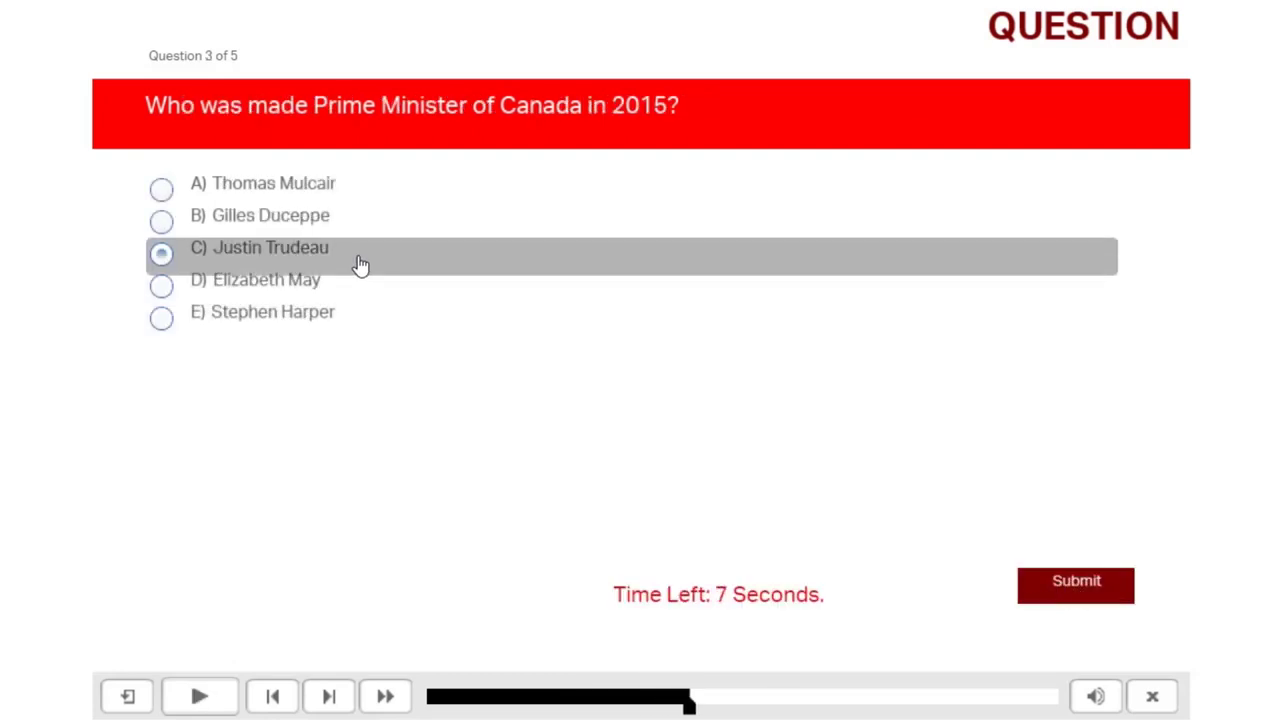
pyautogui.click(1082, 586)
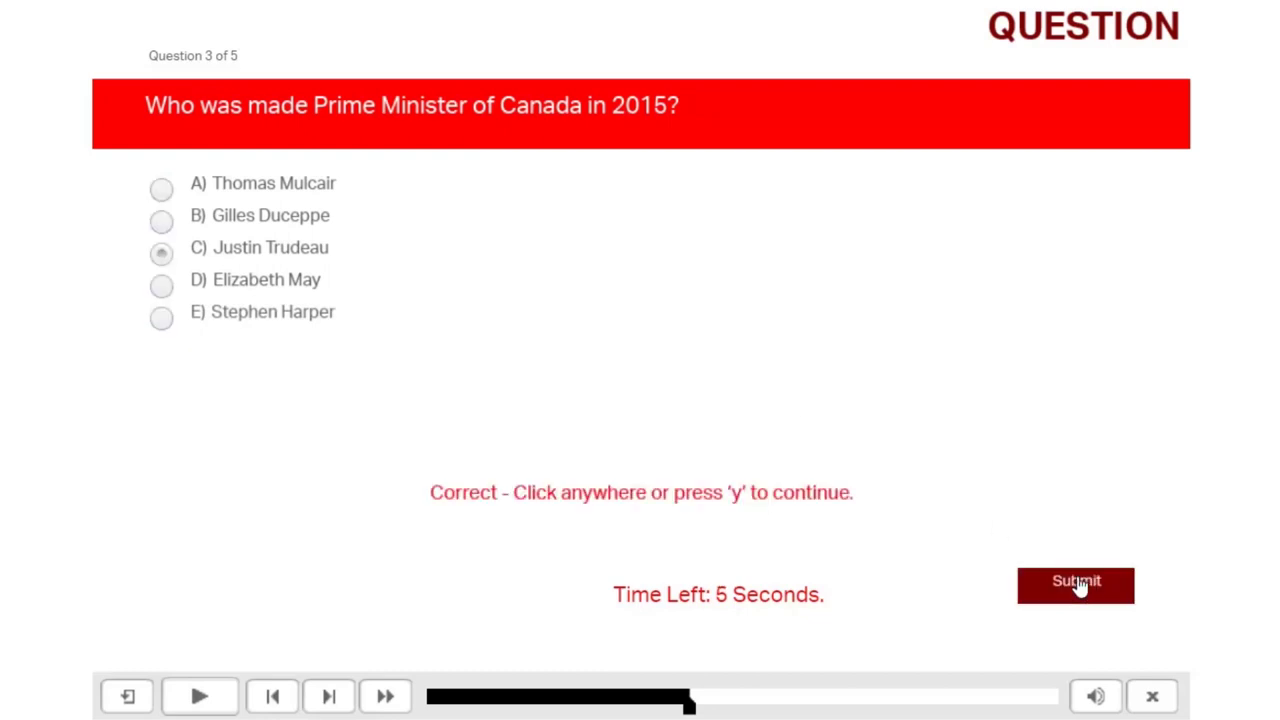
pyautogui.click(847, 408)
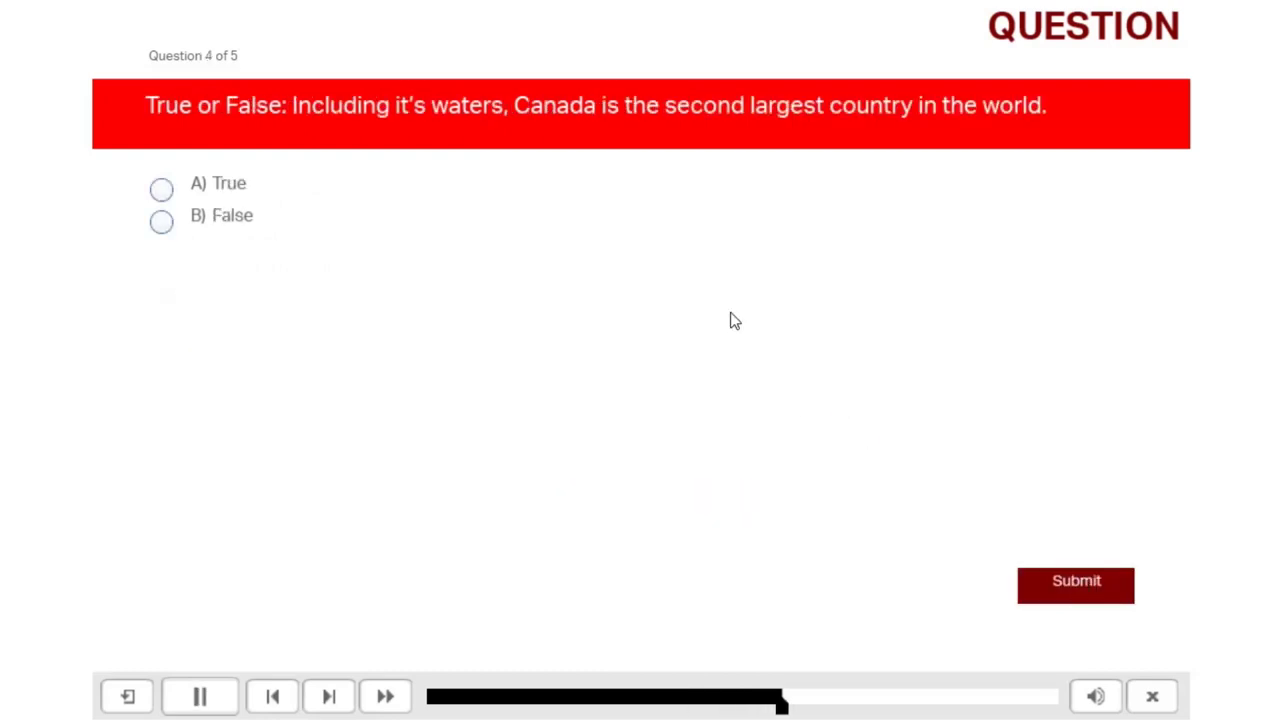
# Step: Answer True on question 4 and 1965 on question 5 to reach the results
pyautogui.click(243, 192)
pyautogui.click(1076, 590)
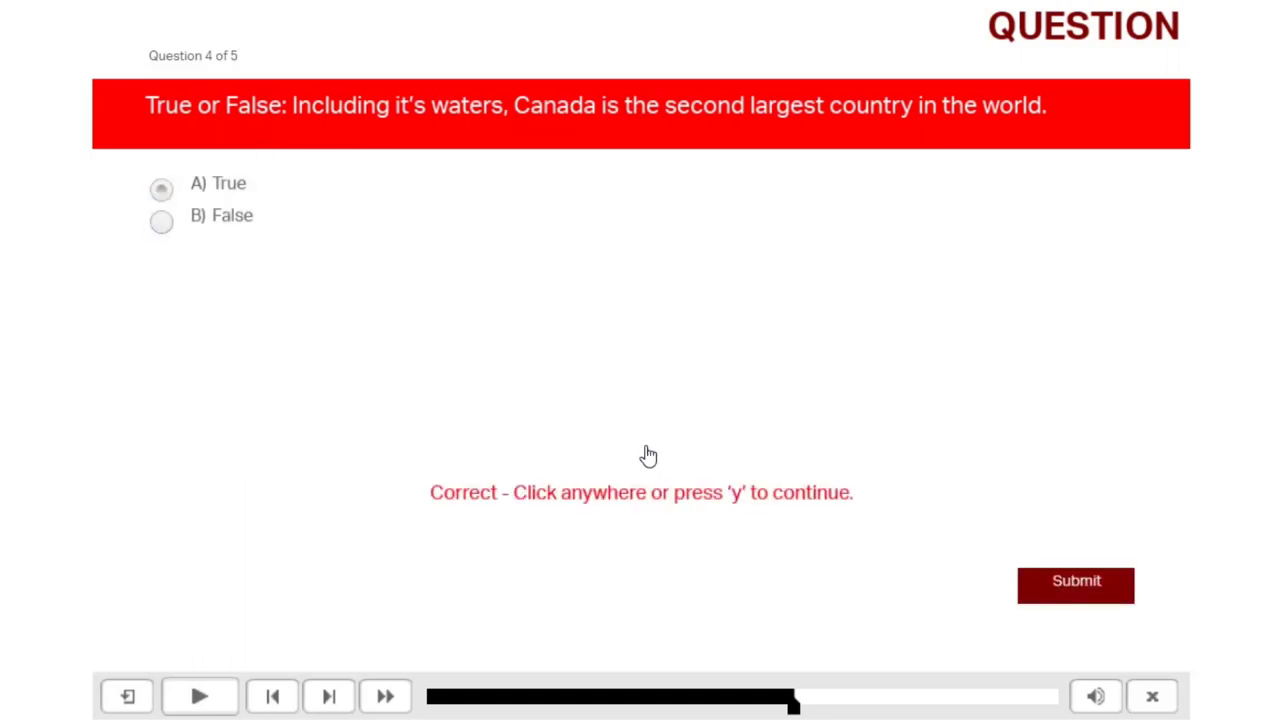
pyautogui.click(612, 392)
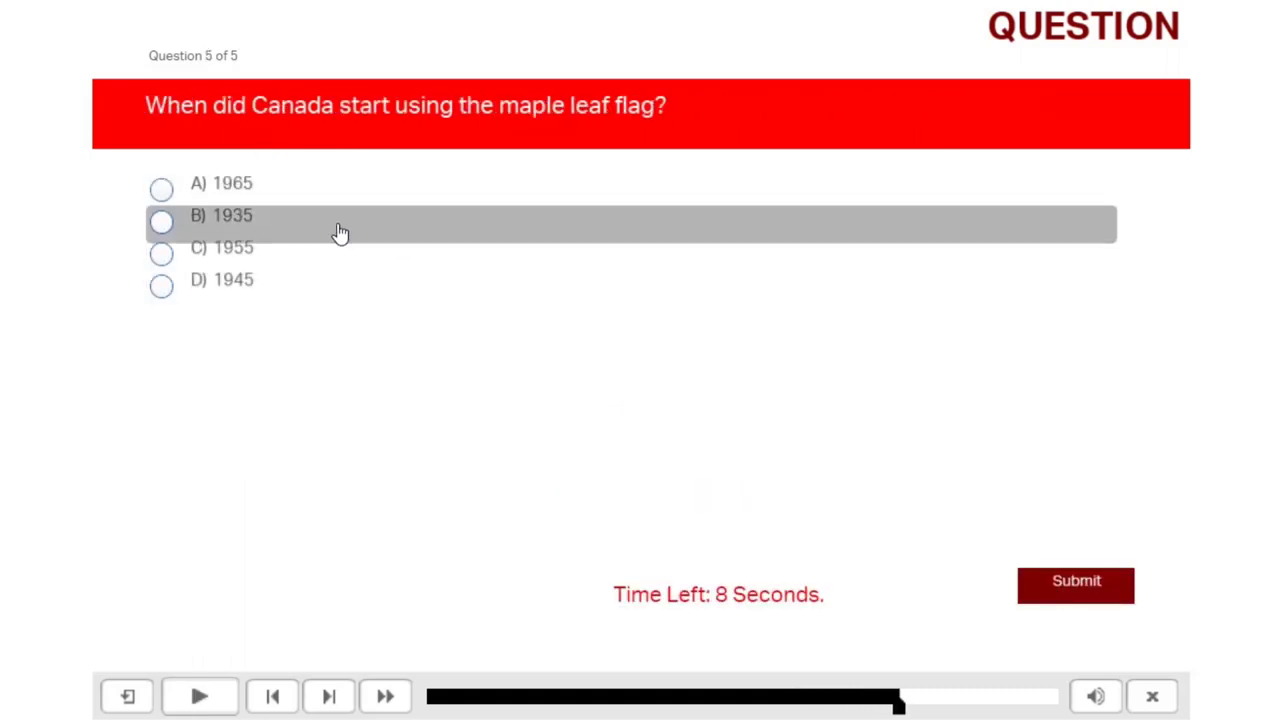
pyautogui.click(1063, 590)
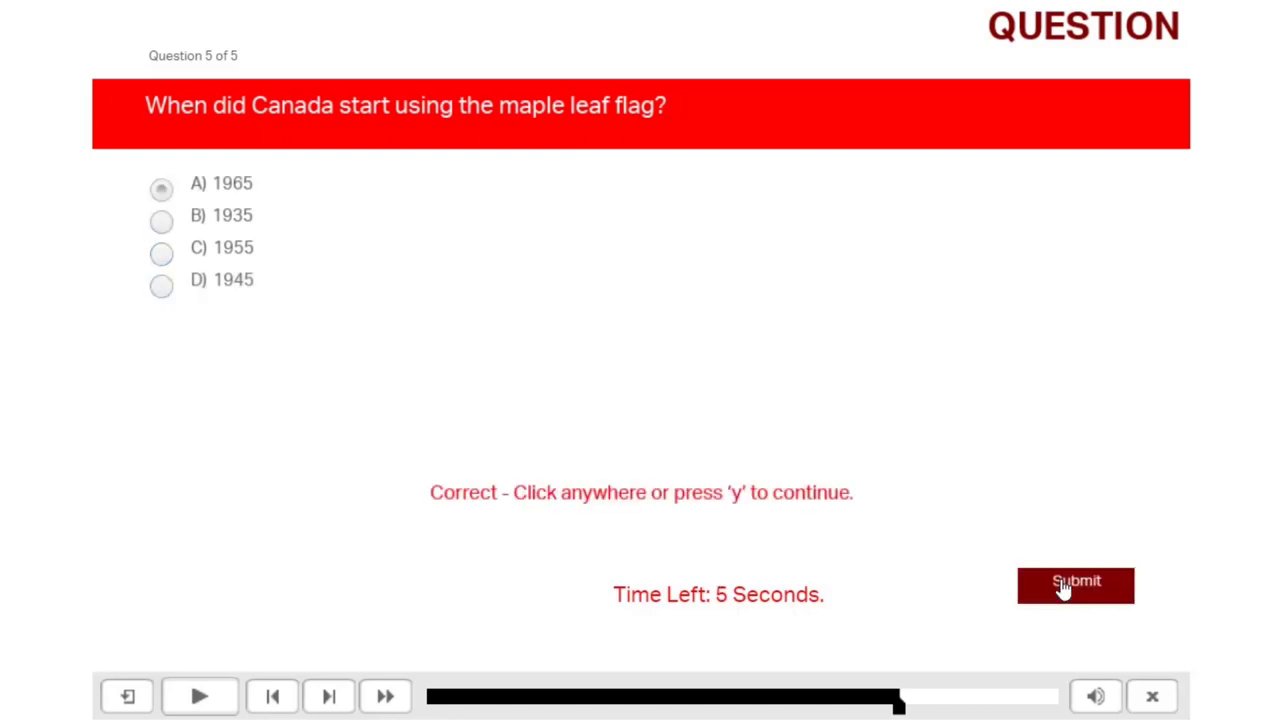
pyautogui.click(899, 428)
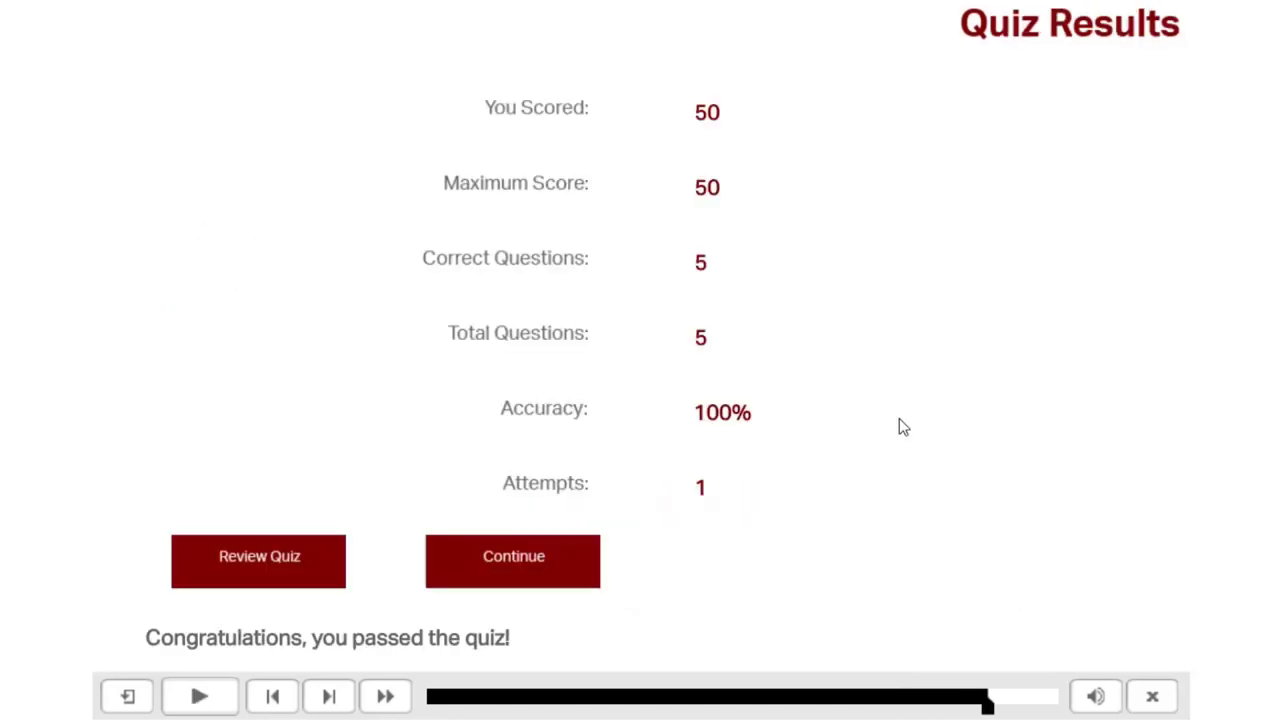
# Step: Open the review of the passed quiz and step through questions 2 to 5
pyautogui.click(295, 578)
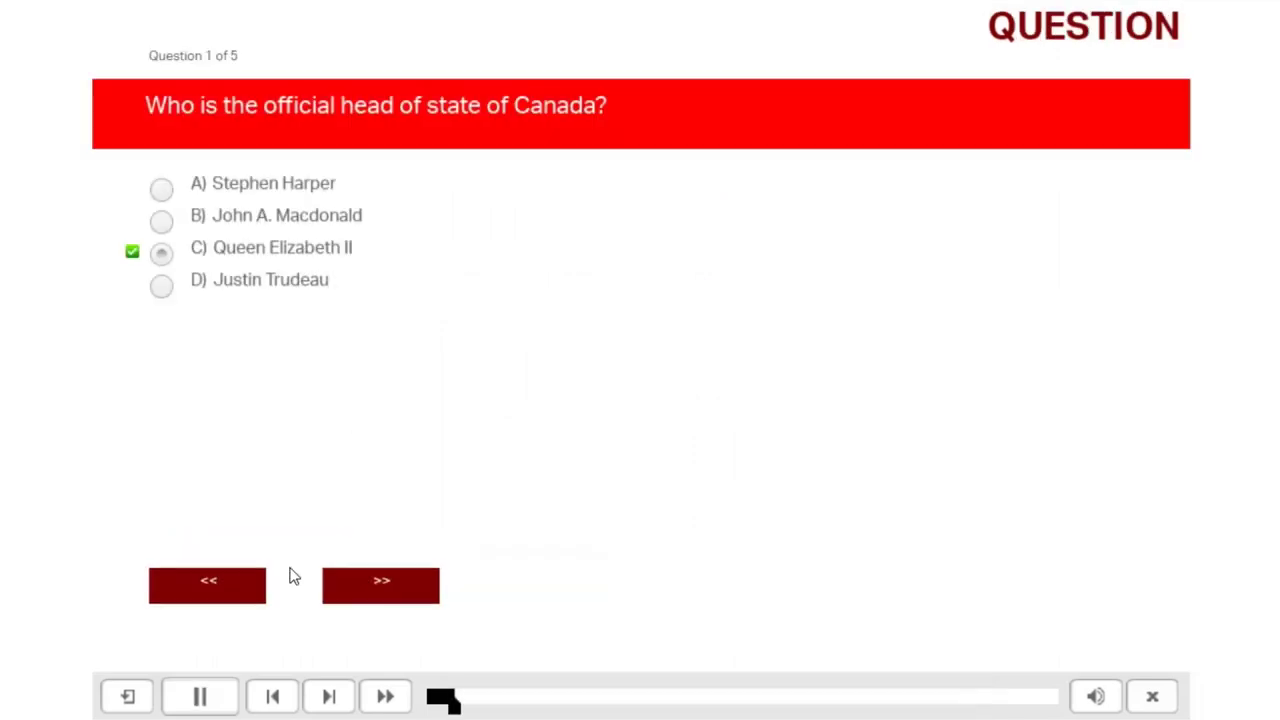
pyautogui.click(418, 595)
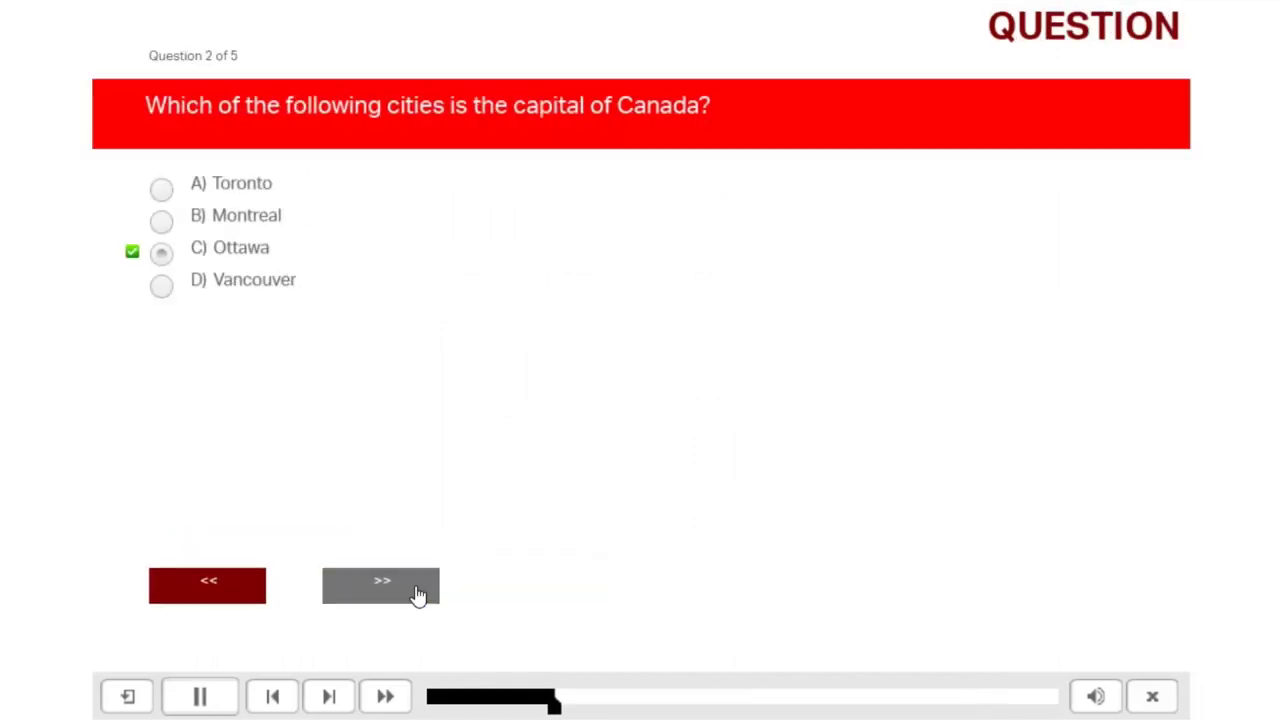
pyautogui.click(418, 595)
pyautogui.click(418, 595)
pyautogui.click(418, 595)
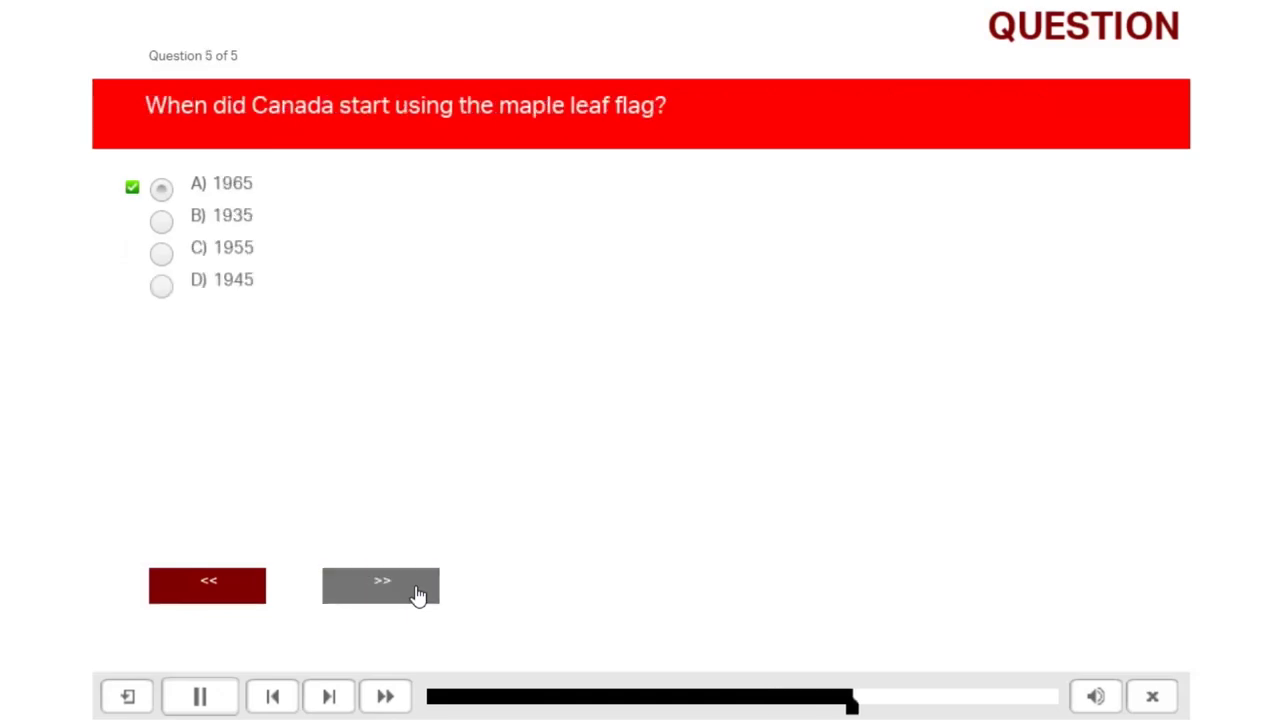